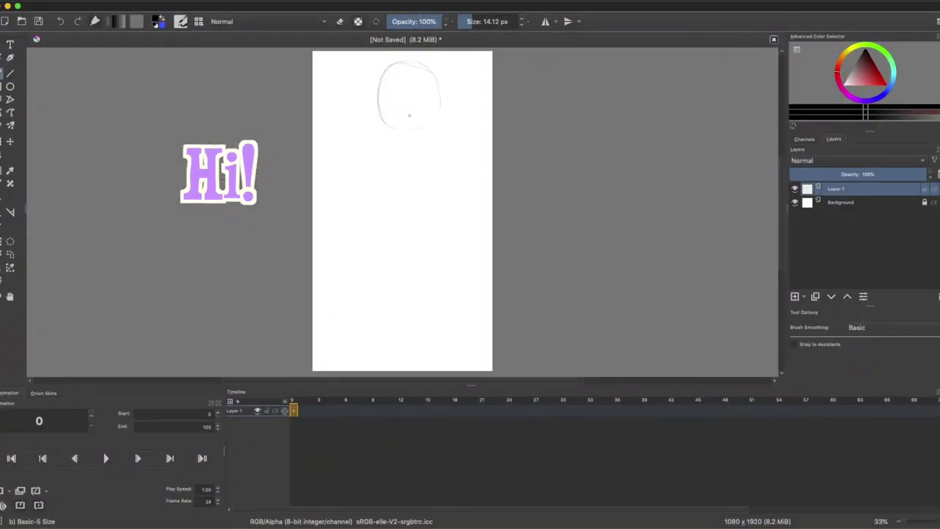
Step: Sketch the head, jaw, ears and neck, plus the left-hand shoulder with its arm folded across the torso
drag(439, 78, 408, 130)
mouse_move(377, 83)
mouse_down()
mouse_move(404, 132)
mouse_move(425, 138)
mouse_up()
mouse_move(439, 85)
mouse_down()
mouse_move(385, 101)
mouse_move(421, 140)
mouse_move(443, 96)
mouse_move(439, 110)
mouse_move(376, 115)
mouse_move(405, 155)
mouse_move(432, 145)
mouse_up()
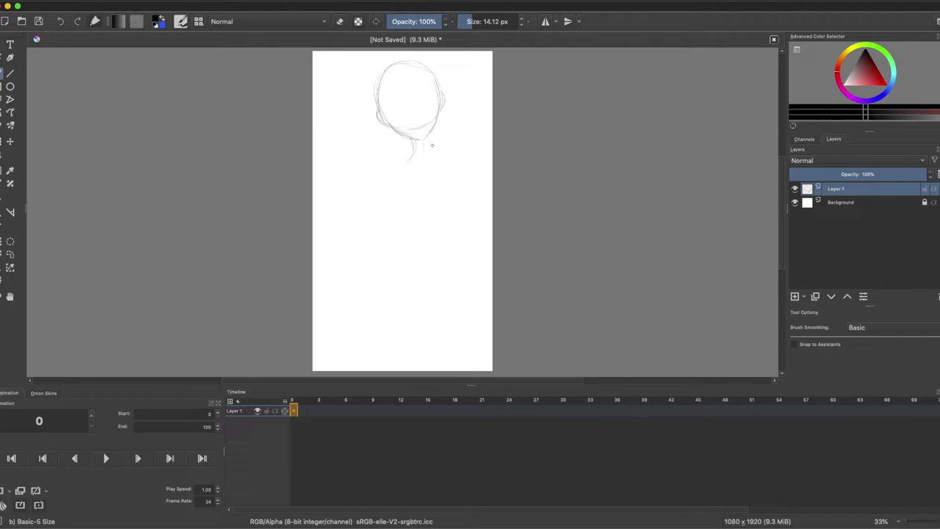
mouse_move(384, 172)
mouse_down()
mouse_move(374, 179)
mouse_move(373, 256)
mouse_move(443, 281)
mouse_up()
drag(400, 268, 479, 287)
Step: Transform the Layer 1 sketch by moving the whole figure left on the canvas
key(ctrl+t)
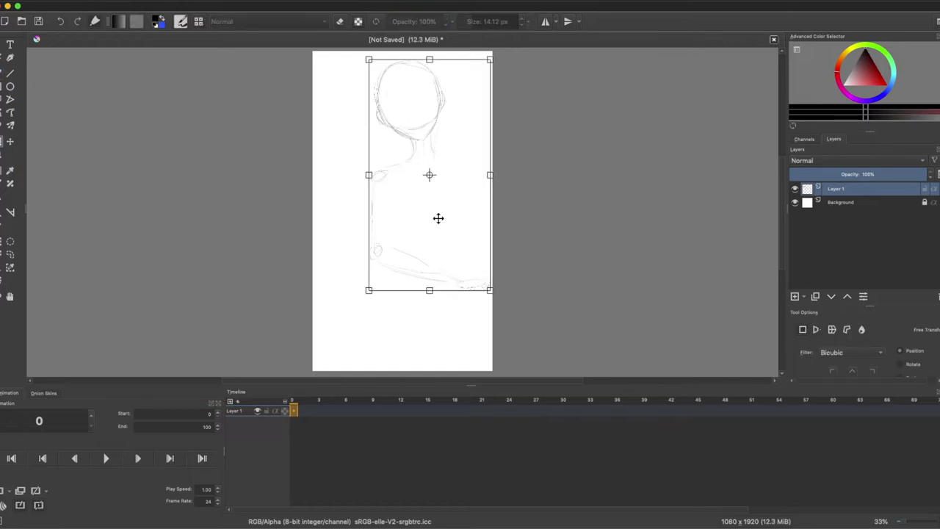
drag(434, 218, 413, 221)
key(Return)
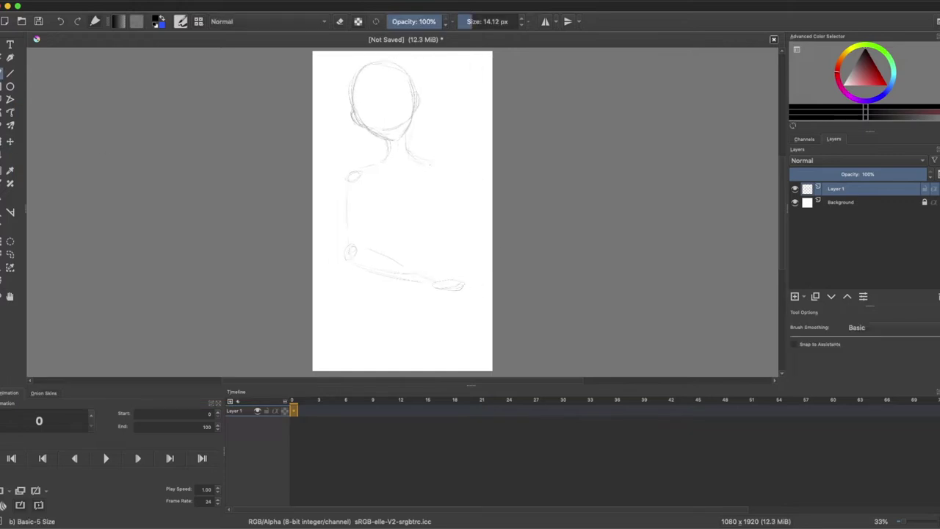
Step: Sketch the other shoulder and raised arm holding a cat, including the cat's head, body and tail
drag(433, 161, 446, 157)
drag(444, 214, 474, 241)
drag(441, 184, 469, 230)
mouse_move(428, 173)
mouse_down()
mouse_move(457, 172)
mouse_move(449, 156)
mouse_move(462, 157)
mouse_move(441, 142)
mouse_move(454, 147)
mouse_move(431, 150)
mouse_move(460, 148)
mouse_move(448, 173)
mouse_up()
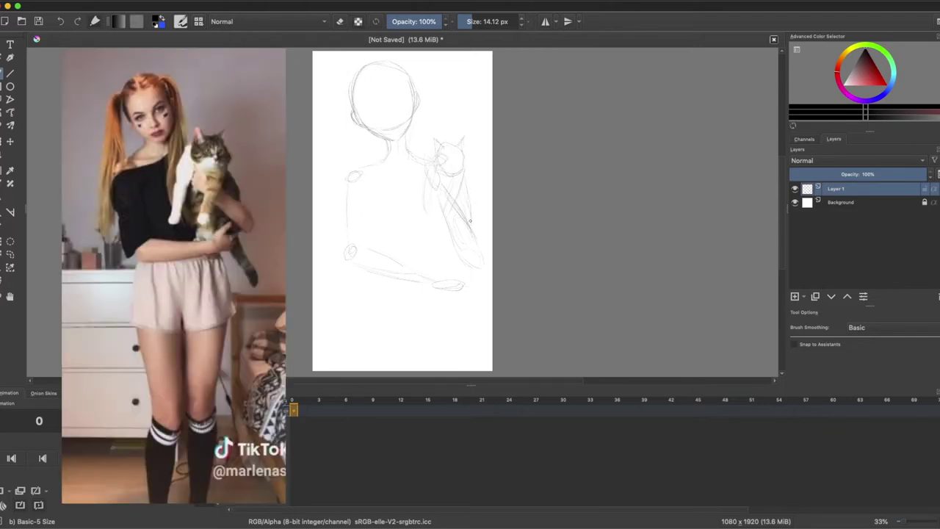
drag(479, 166, 476, 210)
drag(455, 165, 450, 145)
Step: Sketch the torso sides, the waistline and a flared pleated skirt below the folded arm
drag(450, 251, 443, 272)
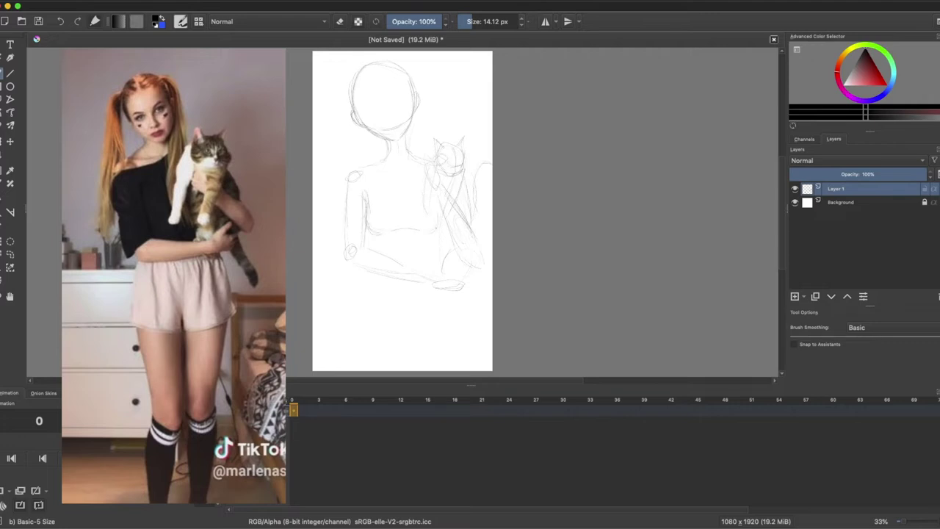
drag(375, 293, 367, 314)
mouse_move(470, 298)
mouse_down()
mouse_move(482, 317)
mouse_move(450, 332)
mouse_up()
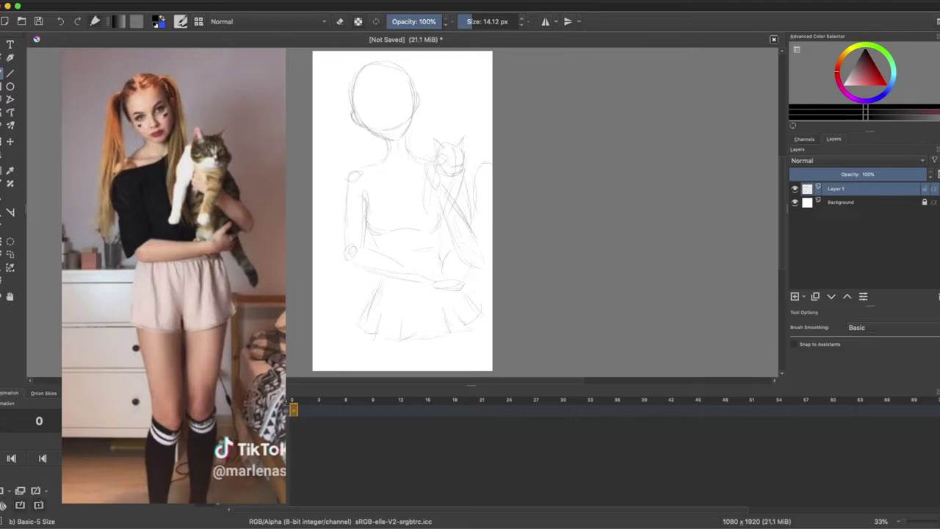
drag(376, 250, 434, 250)
Step: Sketch both thighs below the skirt down to the canvas edge and extend the skirt's side edges
scroll(387, 284, down, 1)
drag(373, 300, 382, 337)
drag(381, 239, 368, 272)
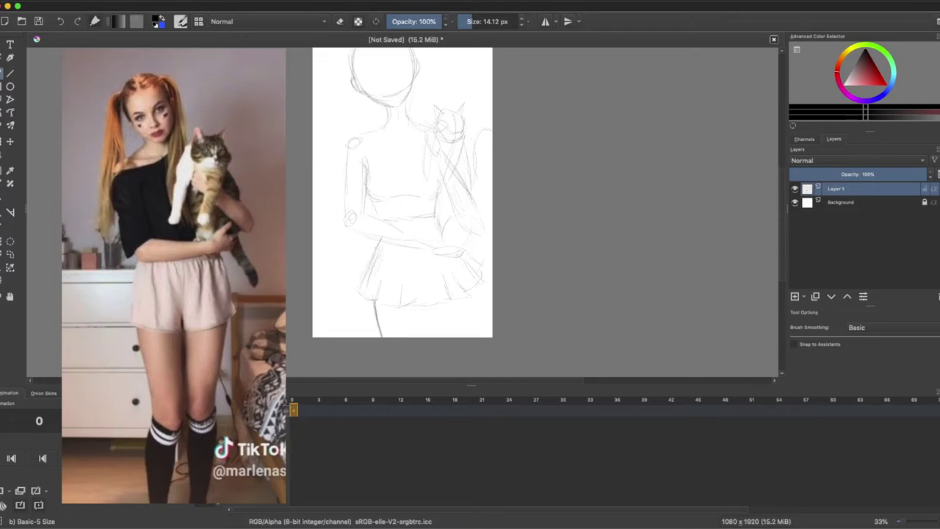
drag(424, 305, 421, 336)
drag(373, 298, 381, 336)
mouse_move(470, 289)
mouse_down()
mouse_move(460, 336)
mouse_move(470, 290)
mouse_up()
drag(490, 259, 482, 269)
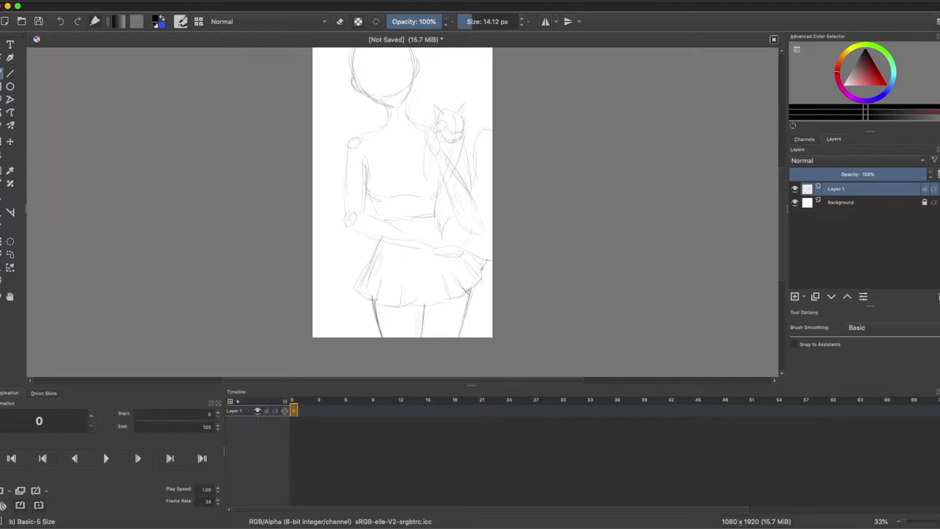
Step: Strengthen the left side of the torso and add the skirt's left hem and pleats
drag(364, 167, 383, 220)
drag(359, 270, 355, 286)
mouse_move(381, 239)
mouse_down()
mouse_move(349, 288)
mouse_move(383, 298)
mouse_up()
Step: Redraw the right outer thigh line with darker strokes, erasing the stray lines around it
click(198, 21)
click(208, 68)
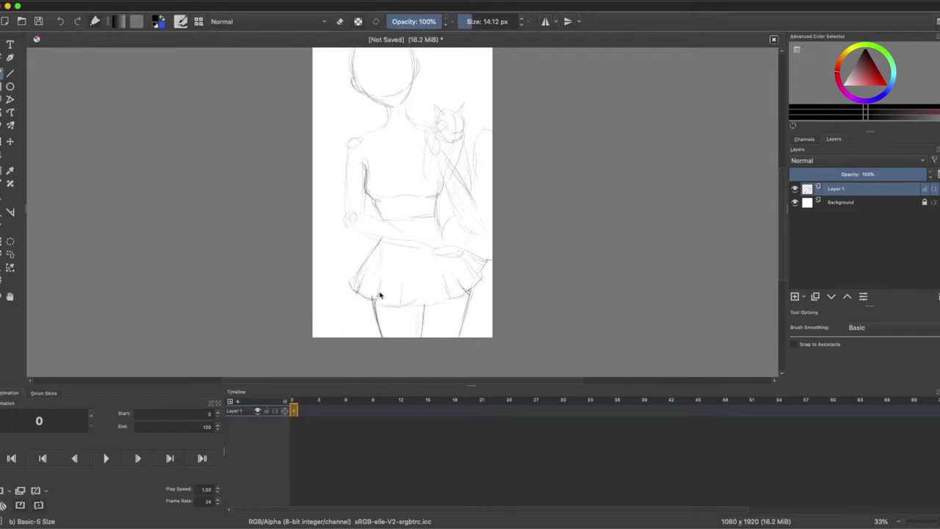
key(e)
key(e)
key(slash)
key(slash)
mouse_move(461, 330)
mouse_down()
mouse_move(468, 297)
mouse_move(460, 326)
mouse_up()
drag(471, 289, 460, 337)
key(e)
drag(472, 292, 474, 317)
key(slash)
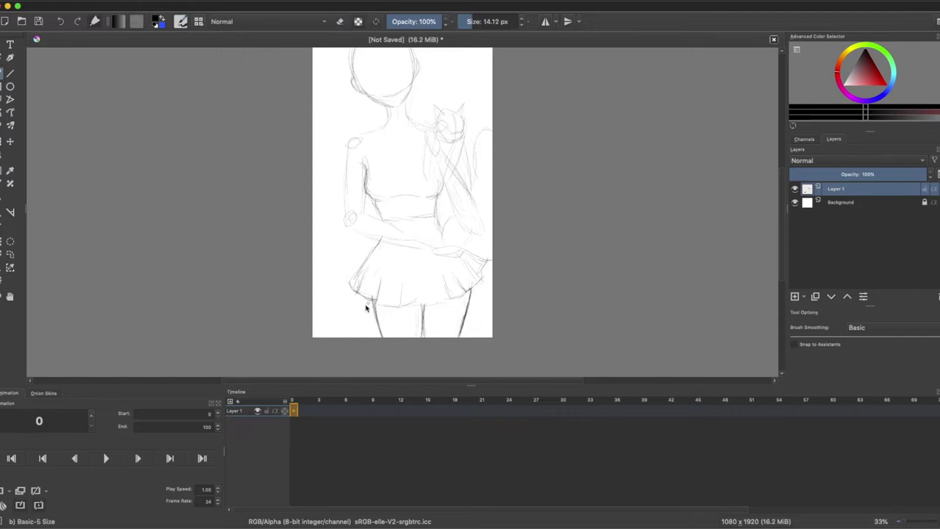
Step: Redraw the left outer thigh and inner thigh lines, cleaning them with the eraser and darkening the skirt edge
mouse_move(369, 297)
mouse_down()
mouse_move(386, 350)
mouse_move(375, 334)
mouse_up()
key(slash)
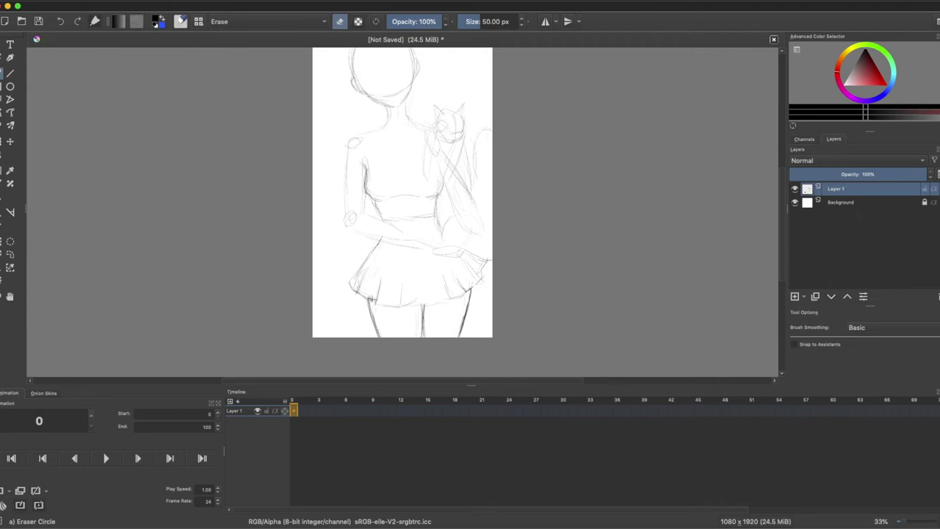
key(e)
drag(423, 304, 427, 337)
key(e)
key(slash)
drag(369, 312, 380, 337)
drag(366, 296, 371, 315)
drag(380, 239, 367, 298)
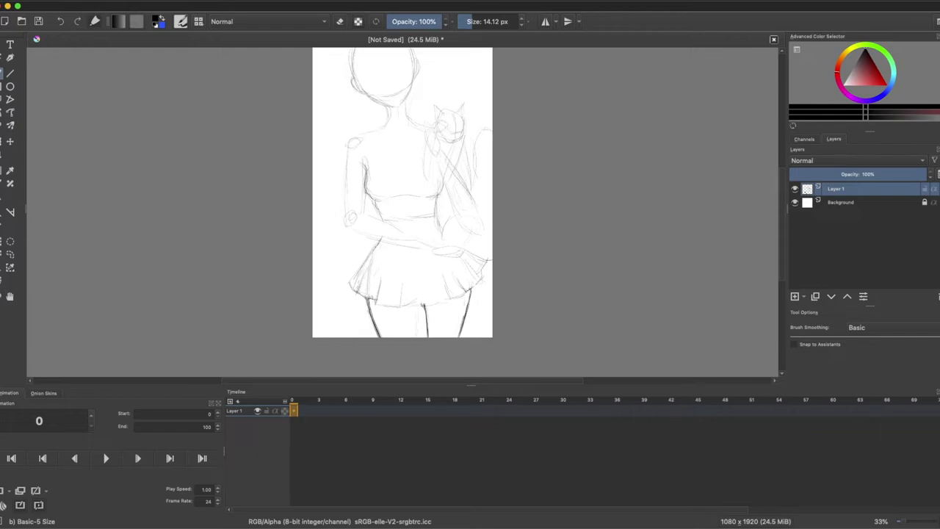
drag(468, 289, 465, 306)
Step: Darken the outlines of the folded arm from shoulder to wrist and the adjoining waist edge
scroll(461, 296, up, 3)
drag(350, 271, 426, 293)
drag(364, 256, 428, 286)
drag(413, 280, 435, 289)
mouse_move(346, 179)
mouse_down()
mouse_move(383, 168)
mouse_move(349, 180)
mouse_move(346, 269)
mouse_up()
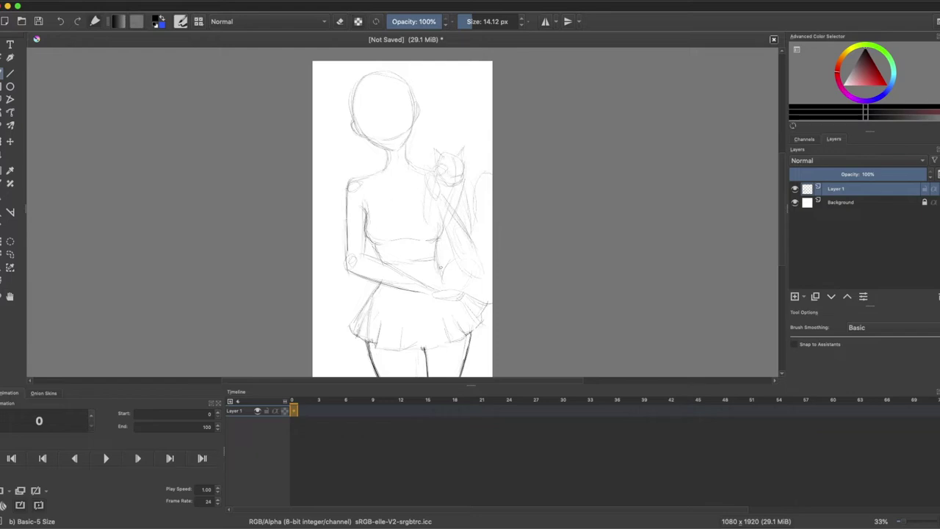
drag(429, 235, 439, 259)
mouse_move(373, 241)
mouse_down()
mouse_move(379, 261)
mouse_move(422, 285)
mouse_up()
drag(393, 267, 433, 290)
mouse_move(361, 251)
mouse_down()
mouse_move(386, 263)
mouse_move(367, 253)
mouse_up()
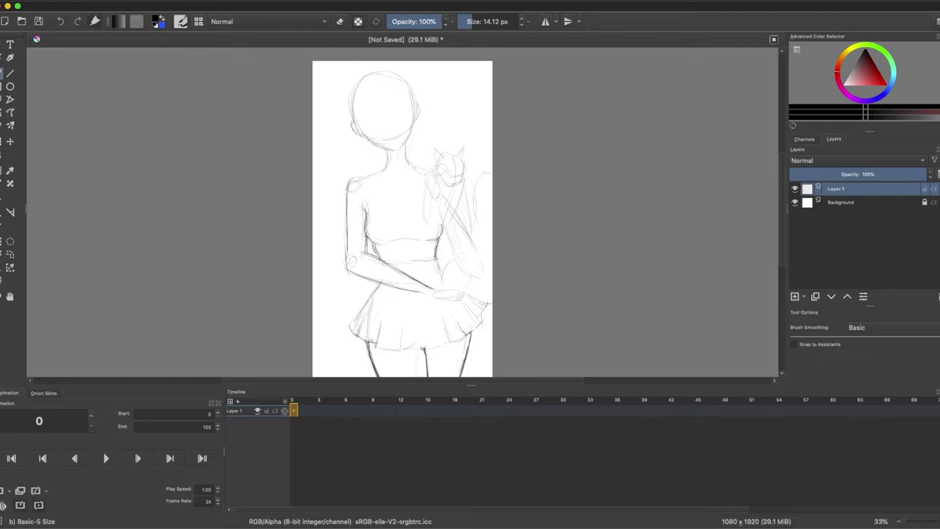
Step: Darken the raised forearm, waist side and cat's body, and add crossing facial guide lines on the head
mouse_move(446, 199)
mouse_down()
mouse_move(455, 252)
mouse_move(480, 272)
mouse_up()
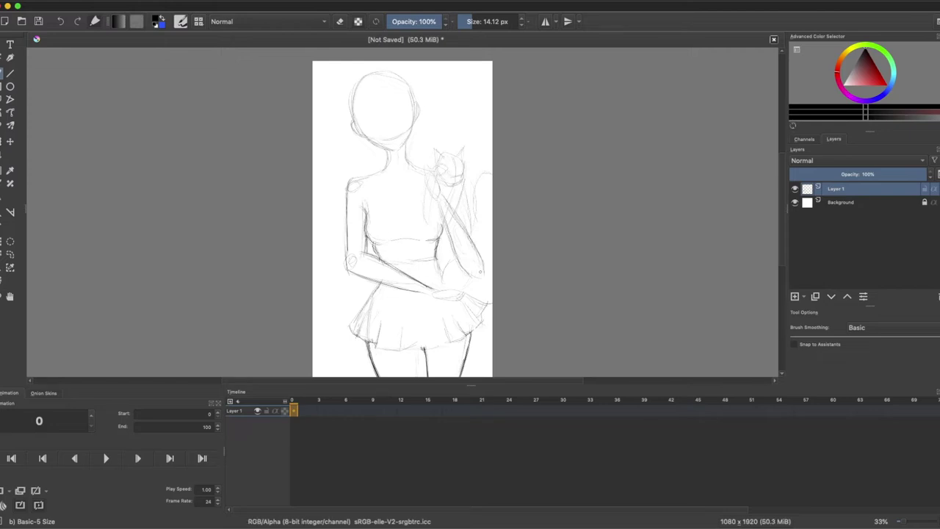
drag(439, 240, 441, 267)
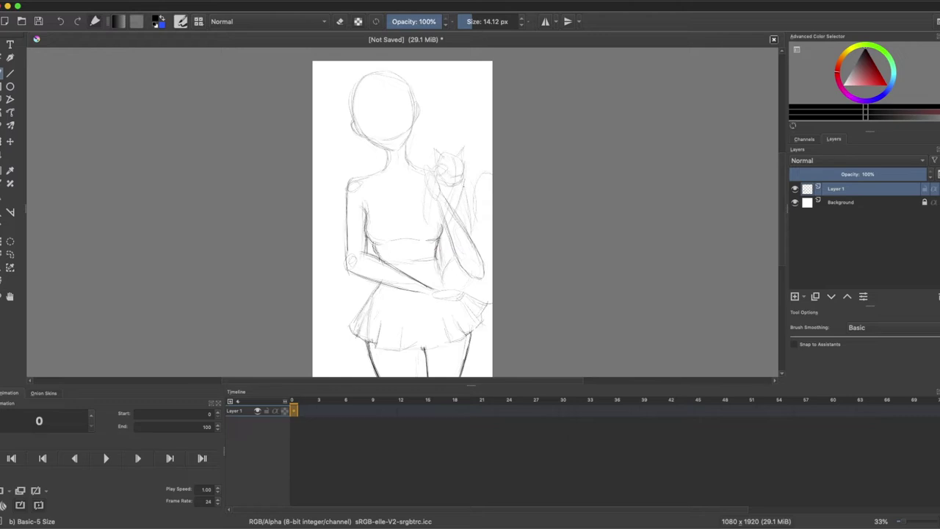
mouse_move(479, 218)
mouse_down()
mouse_move(479, 255)
mouse_move(455, 280)
mouse_up()
mouse_move(376, 82)
mouse_down()
mouse_move(387, 138)
mouse_move(412, 111)
mouse_up()
drag(374, 137, 409, 121)
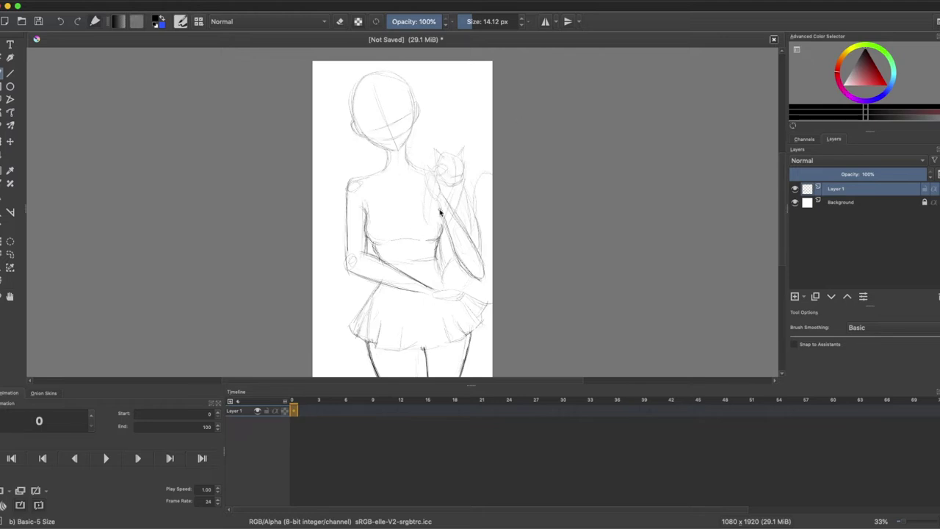
Step: Erase the stray sketch lines along the skirt's left edge and the left thigh
key(slash)
drag(368, 326, 377, 293)
drag(360, 344, 372, 374)
key(slash)
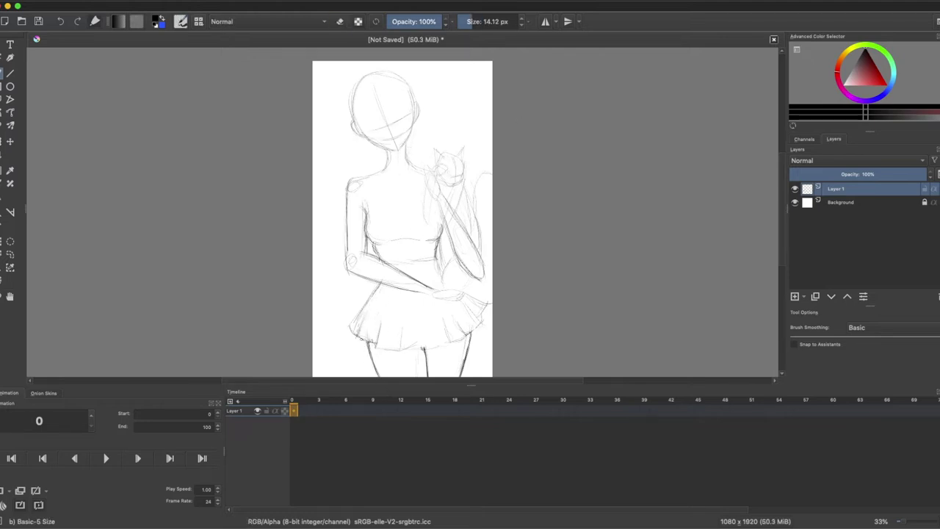
Step: Add a new paint layer and sketch the long right-hand ponytail hanging over the chest on it
key(Insert)
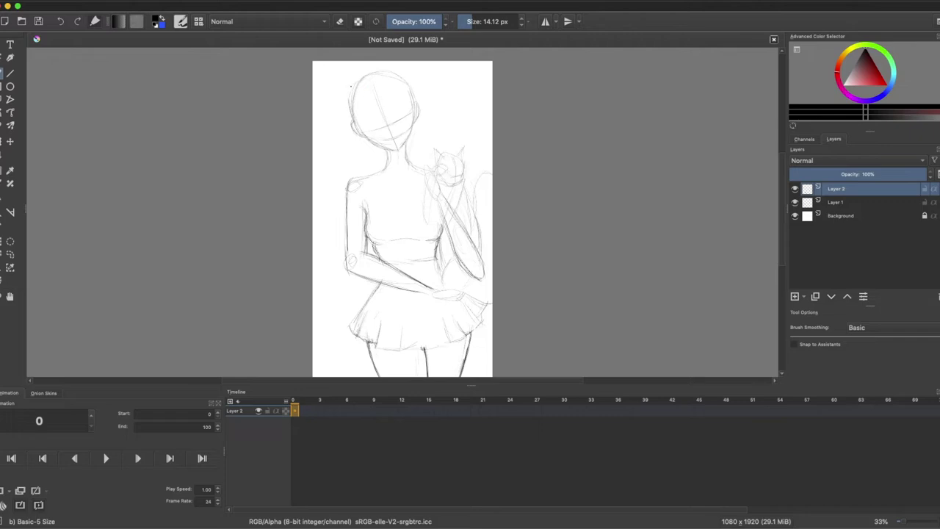
drag(351, 87, 361, 80)
drag(407, 152, 419, 249)
drag(415, 121, 411, 224)
drag(423, 144, 419, 181)
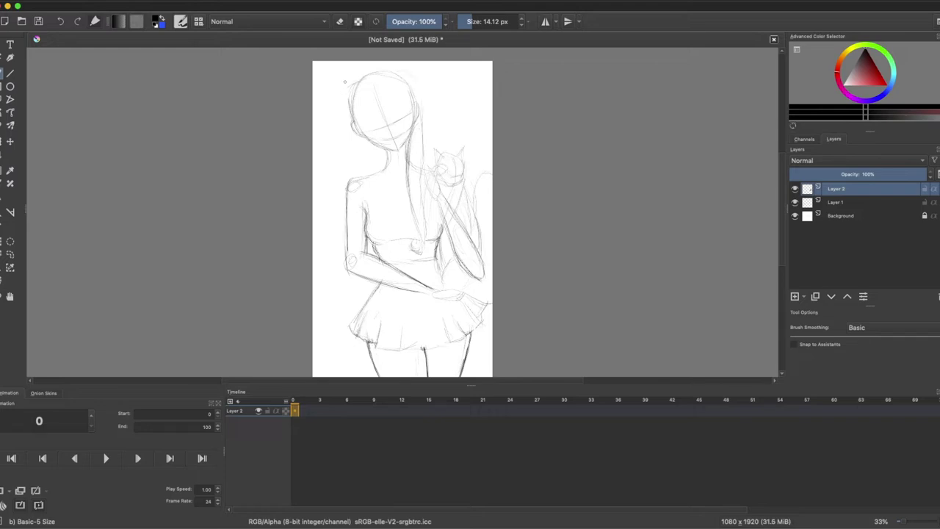
Step: Sketch the long left-hand ponytail down to the elbow and the parted fringe across the forehead
drag(335, 89, 338, 213)
drag(335, 179, 339, 249)
drag(333, 152, 334, 219)
drag(332, 195, 336, 253)
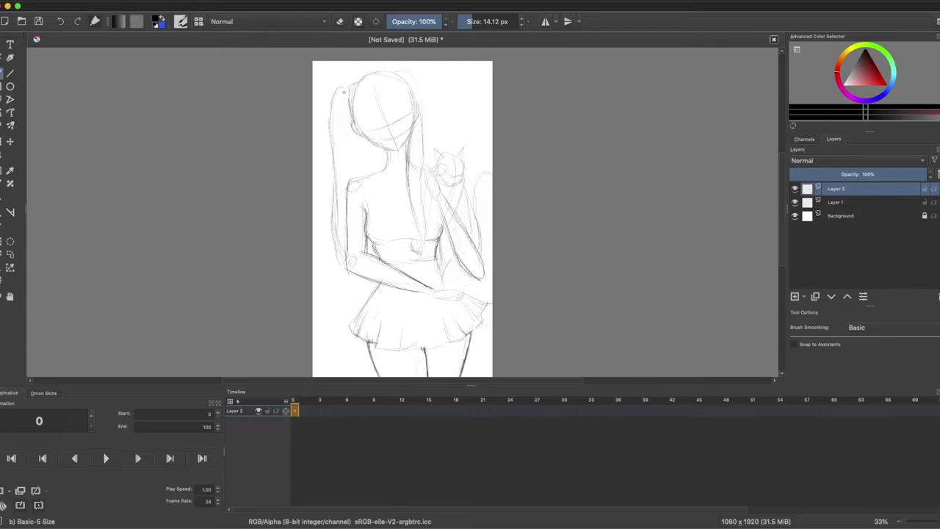
drag(353, 145, 350, 176)
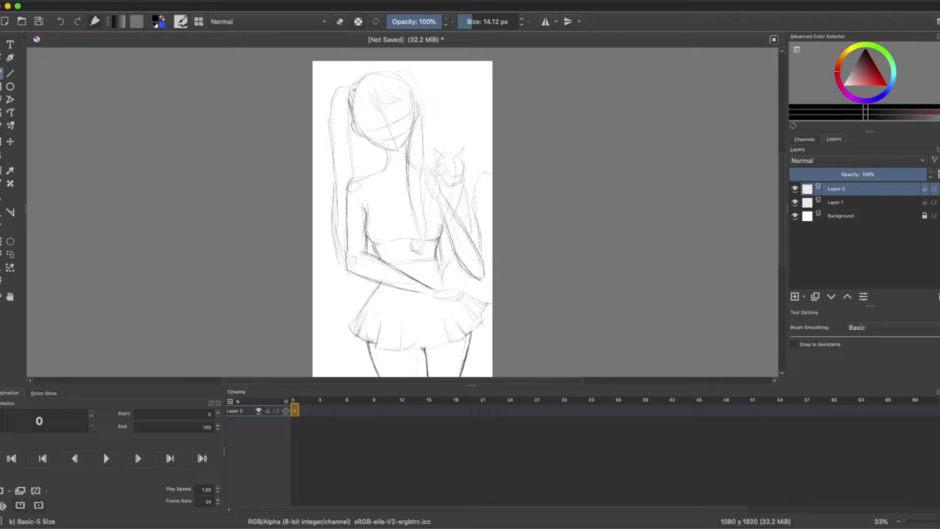
drag(353, 90, 361, 93)
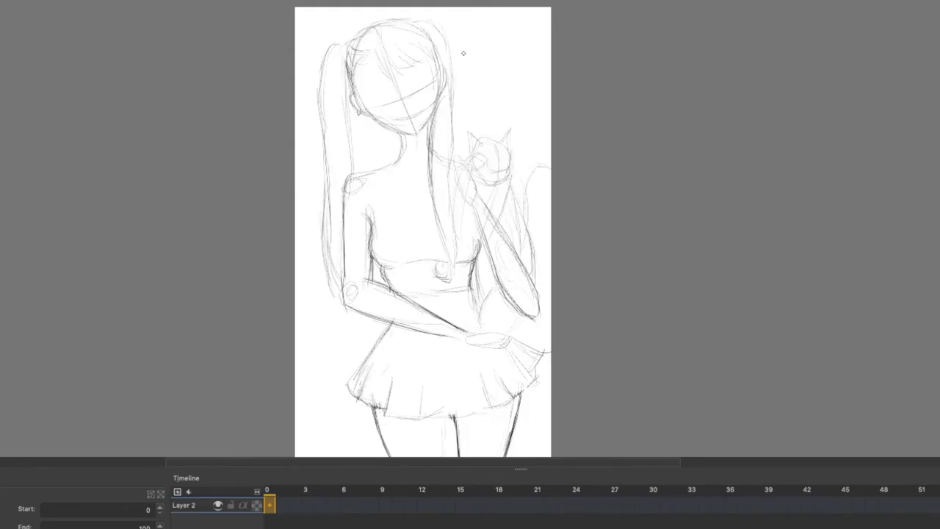
Step: Sketch the left-hand ear's earrings and both eyes with lashes along the facial guide line
drag(349, 103, 376, 152)
drag(374, 97, 390, 95)
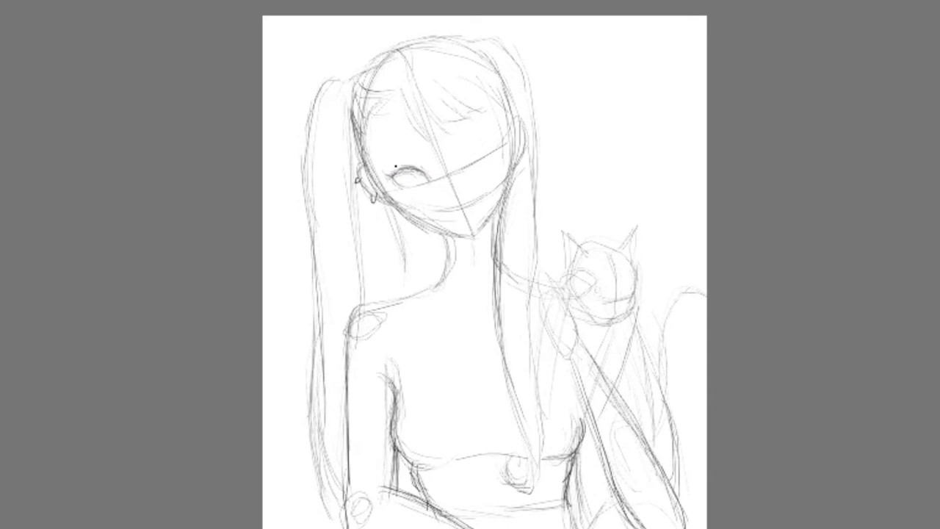
mouse_move(475, 145)
mouse_down()
mouse_move(466, 166)
mouse_move(501, 134)
mouse_move(476, 164)
mouse_move(492, 139)
mouse_move(485, 130)
mouse_up()
mouse_move(398, 171)
mouse_down()
mouse_move(389, 166)
mouse_move(407, 168)
mouse_move(393, 165)
mouse_up()
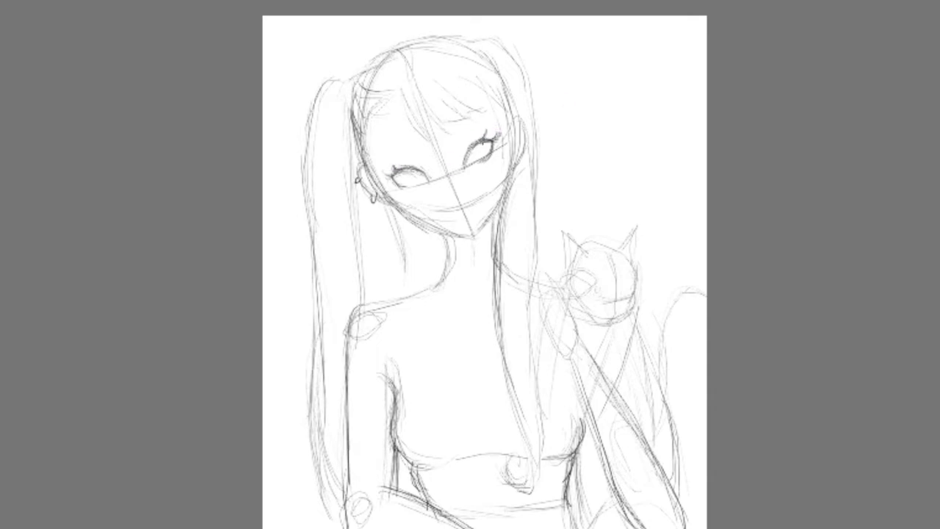
mouse_move(482, 139)
mouse_down()
mouse_move(487, 131)
mouse_move(477, 161)
mouse_up()
Step: Sketch the irises and eyebrows, and draw the nose, undoing and redrawing its strokes
mouse_move(411, 169)
mouse_down()
mouse_move(409, 185)
mouse_move(416, 168)
mouse_move(464, 192)
mouse_move(460, 199)
mouse_up()
mouse_move(447, 188)
mouse_down()
mouse_move(458, 184)
mouse_move(454, 202)
mouse_up()
key(ctrl+z)
key(ctrl+z)
click(445, 189)
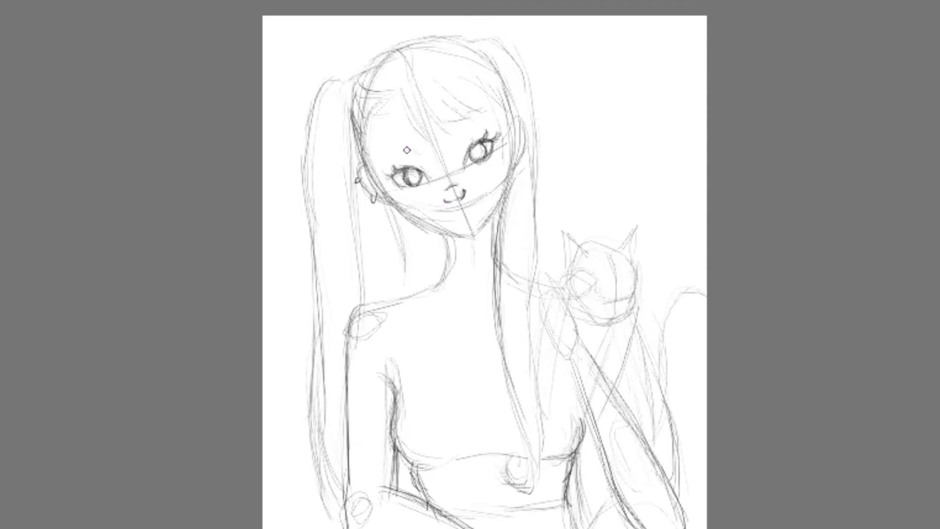
mouse_move(386, 157)
mouse_down()
mouse_move(421, 155)
mouse_move(413, 152)
mouse_move(490, 123)
mouse_up()
Step: Bring back the interface panels and darken the hair and face outlines on Layer 2
key(Tab)
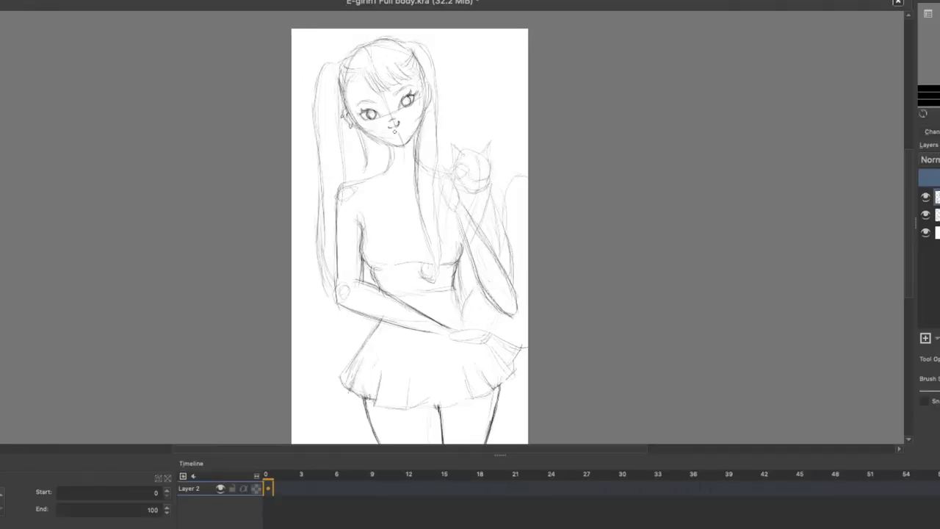
click(268, 488)
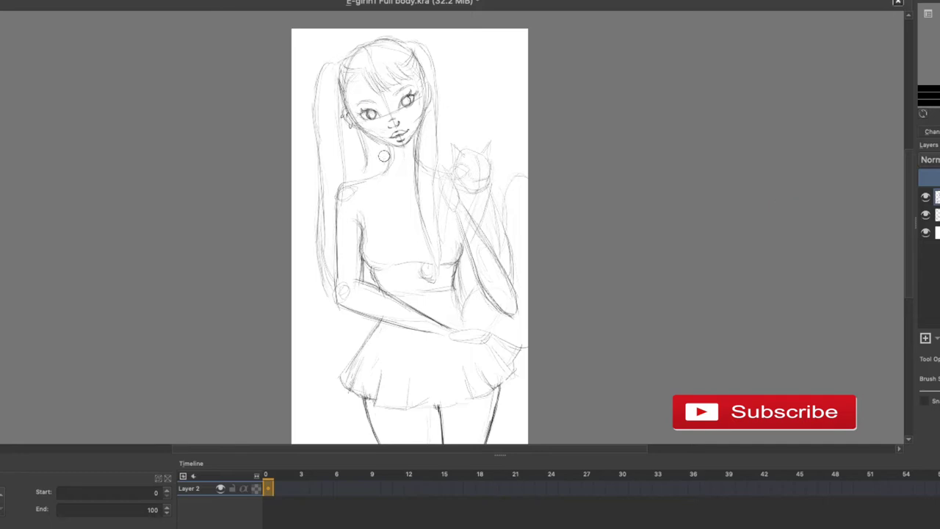
key(Page_Down)
key(Page_Up)
mouse_move(357, 50)
mouse_down()
mouse_move(372, 61)
mouse_move(377, 41)
mouse_move(399, 39)
mouse_up()
mouse_move(341, 107)
mouse_down()
mouse_move(336, 71)
mouse_move(408, 42)
mouse_move(436, 84)
mouse_up()
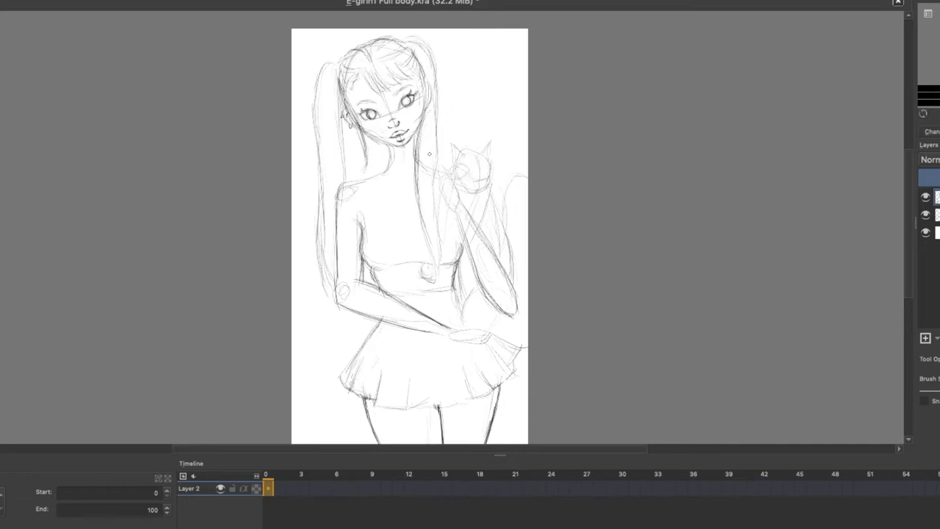
Step: Strengthen the right-hand ponytail's curled tip, the cat's ears and the raised arm with its hand
mouse_move(435, 254)
mouse_down()
mouse_move(425, 278)
mouse_move(439, 276)
mouse_up()
drag(486, 162, 489, 142)
drag(447, 202, 459, 226)
mouse_move(453, 182)
mouse_down()
mouse_move(488, 248)
mouse_move(488, 296)
mouse_up()
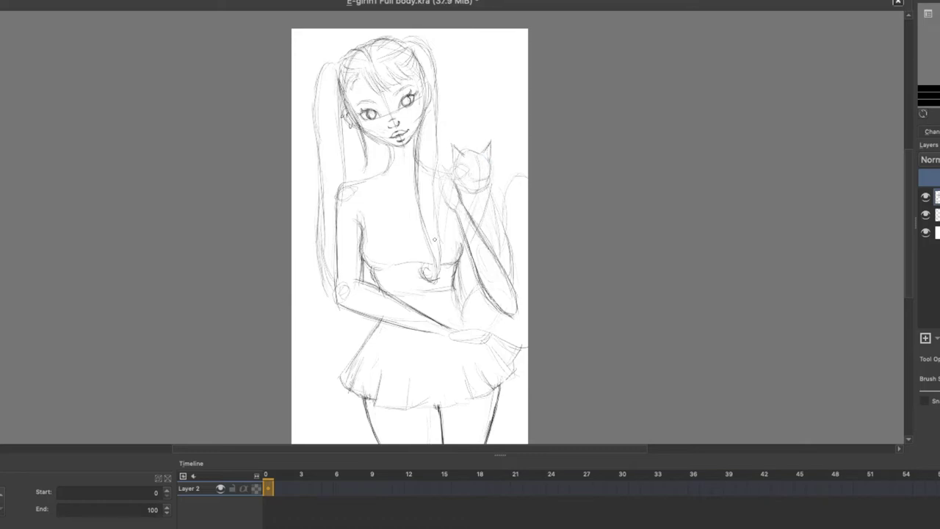
Step: Draw the fingers of the hand at the skirt and define the cat's body and curled tail
mouse_move(429, 332)
mouse_down()
mouse_move(485, 341)
mouse_move(478, 327)
mouse_move(488, 343)
mouse_move(486, 322)
mouse_move(486, 341)
mouse_up()
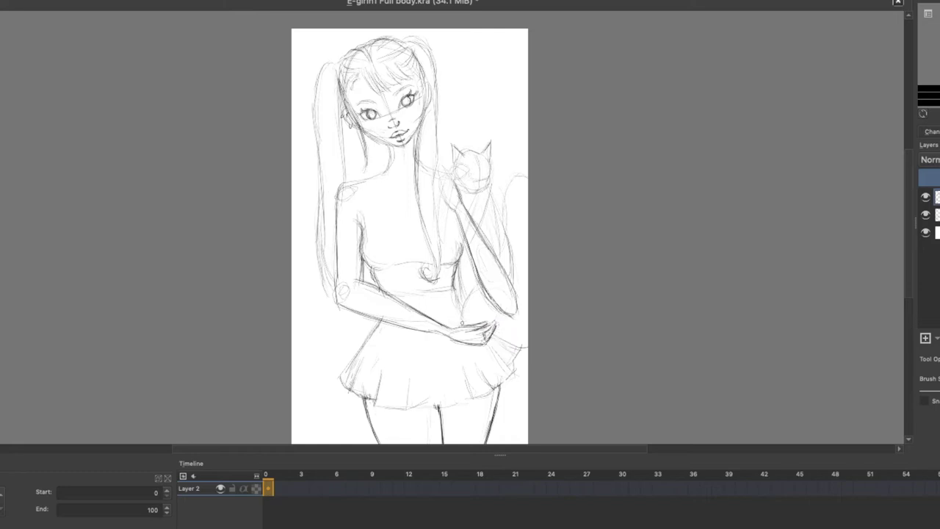
drag(472, 292, 463, 312)
mouse_move(449, 172)
mouse_down()
mouse_move(437, 210)
mouse_move(443, 235)
mouse_move(488, 192)
mouse_move(513, 276)
mouse_up()
mouse_move(507, 223)
mouse_down()
mouse_move(526, 176)
mouse_move(527, 207)
mouse_up()
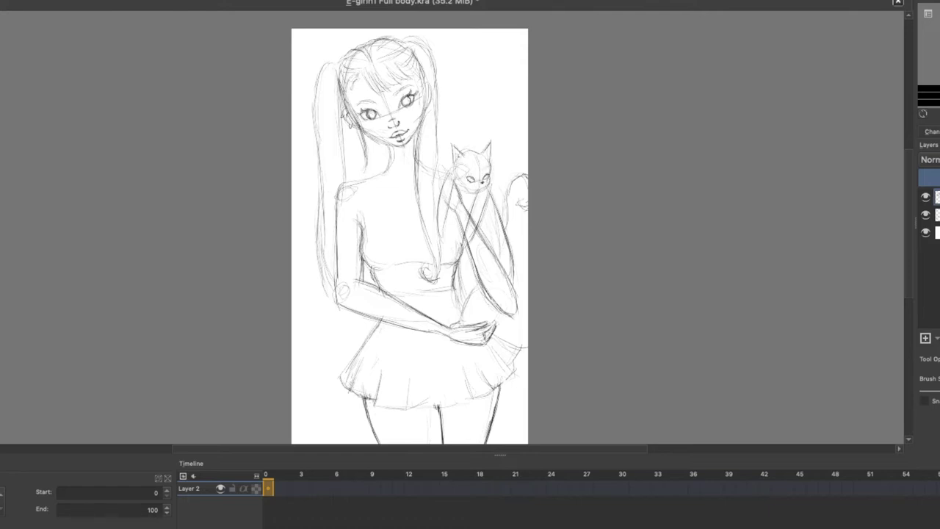
Step: Refine the cat's face and fur outline, and darken its back and front legs
drag(455, 166, 474, 191)
drag(478, 185, 514, 285)
mouse_move(449, 186)
mouse_down()
mouse_move(441, 226)
mouse_move(471, 244)
mouse_up()
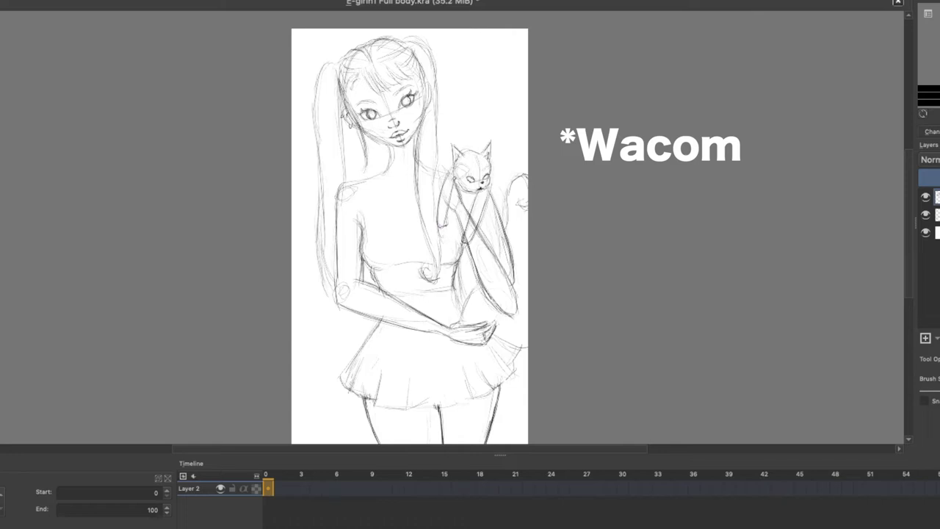
drag(446, 190, 439, 205)
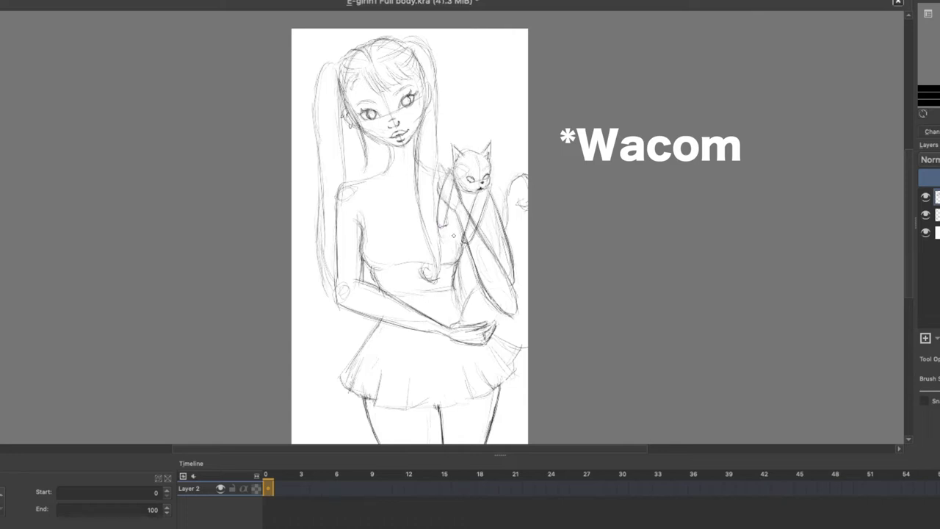
Step: Erase the leftover guide lines across the face on Layer 1 and retouch the mouth on Layer 2
key(Page_Down)
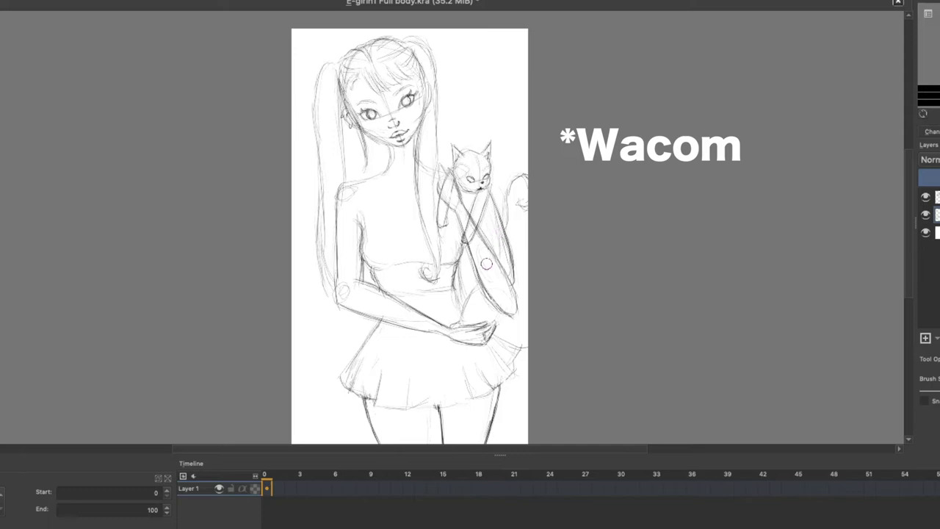
key(Page_Up)
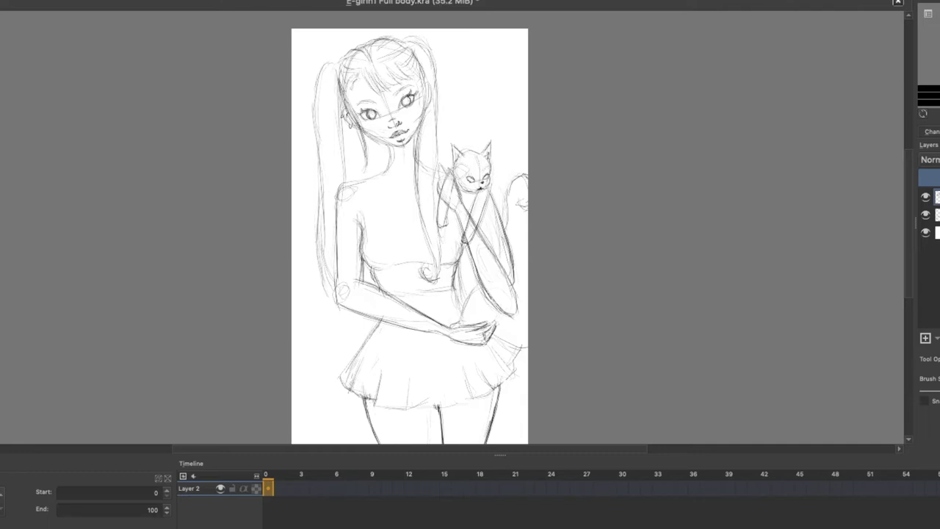
click(937, 214)
drag(389, 111, 395, 114)
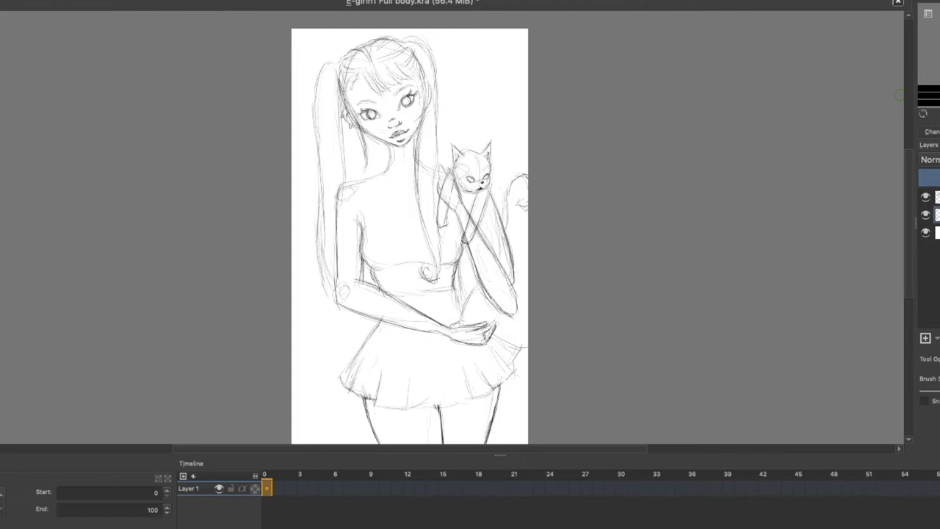
key(Page_Up)
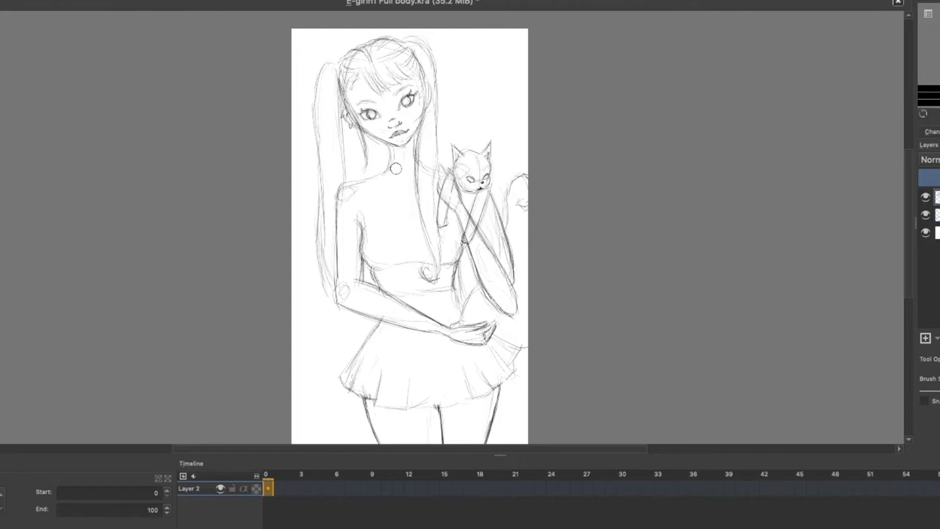
drag(392, 138, 401, 139)
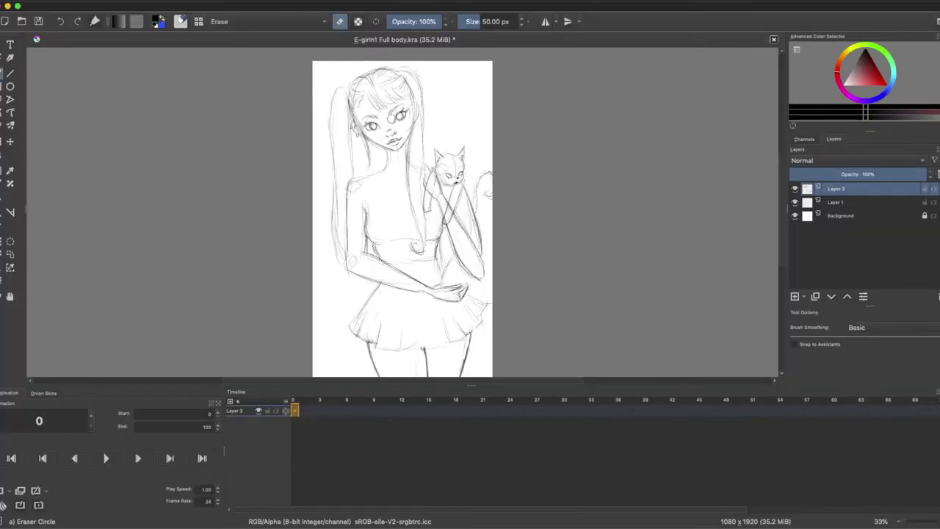
Step: Undo the last eye change, then rework the outlines of the left-hand ponytail and upper arm on Layer 2
key(e)
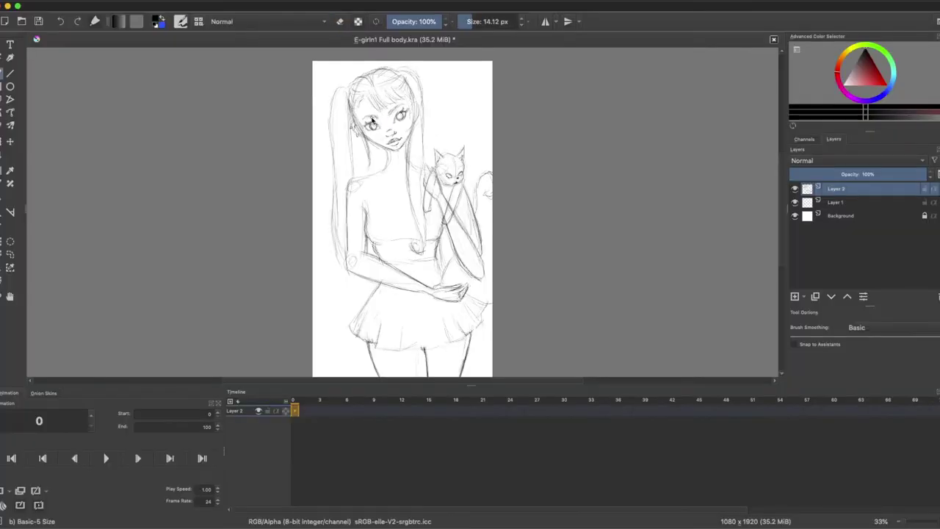
key(e)
key(ctrl+z)
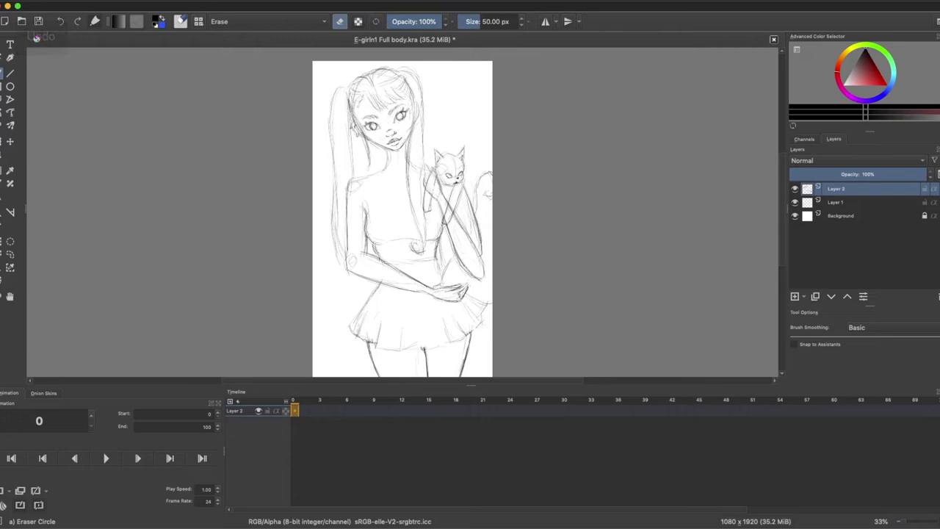
key(slash)
drag(333, 141, 347, 268)
key(slash)
key(slash)
key(slash)
drag(345, 214, 347, 189)
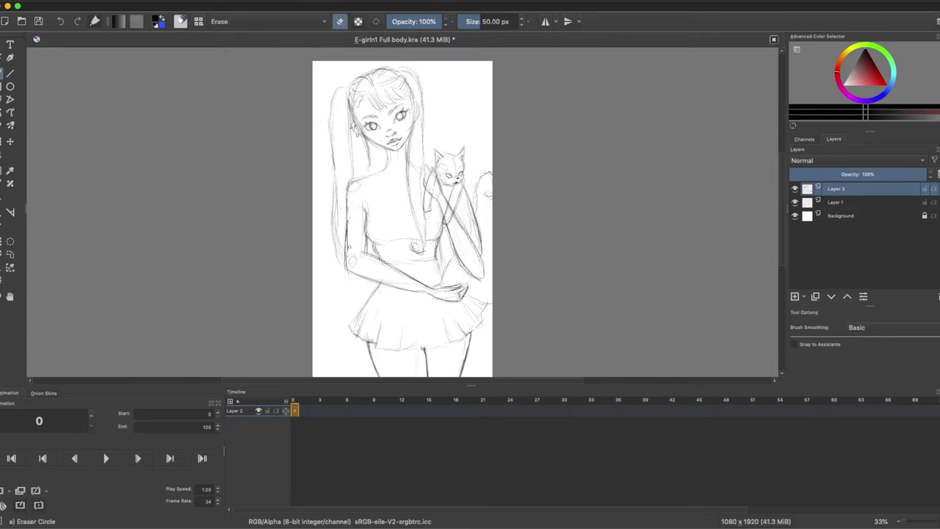
Step: Erase stray construction lines along the left-hand arm on Layer 1
click(835, 202)
mouse_move(349, 248)
mouse_down()
mouse_move(348, 192)
mouse_move(349, 246)
mouse_up()
key(slash)
key(slash)
key(e)
key(e)
Step: Clean up and redraw the neck and collarbone lines on Layer 2 and Layer 1
click(835, 189)
key(slash)
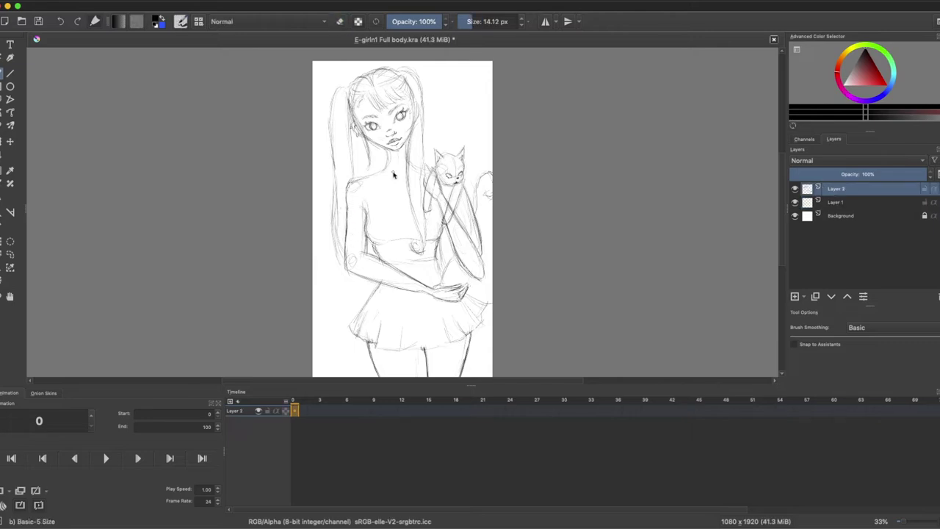
key(slash)
click(835, 202)
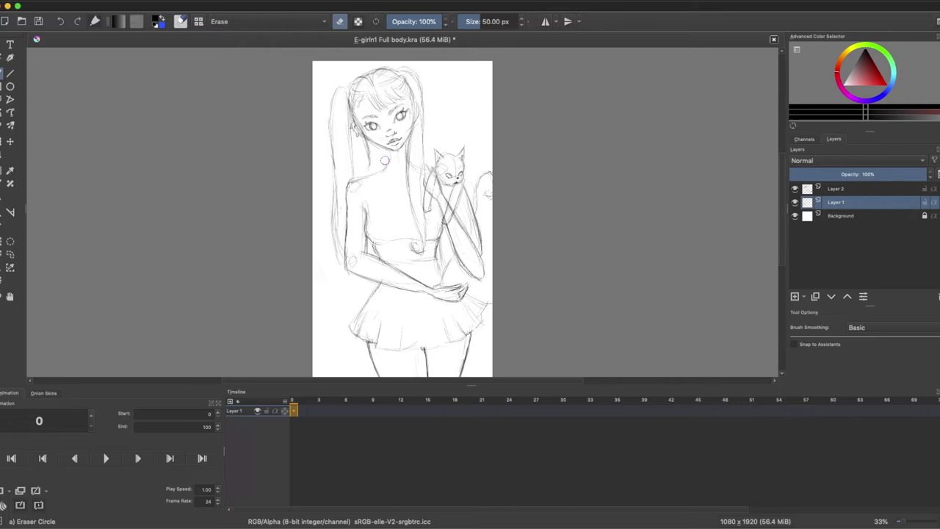
key(e)
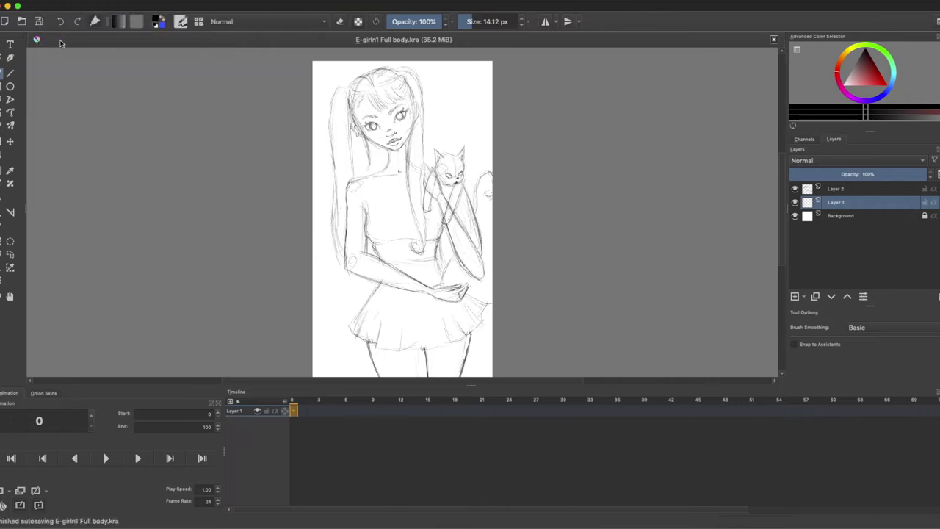
key(e)
Step: On a new layer above the sketch, draw a spiked choker, pendant necklaces and ties on both ponytails
key(Insert)
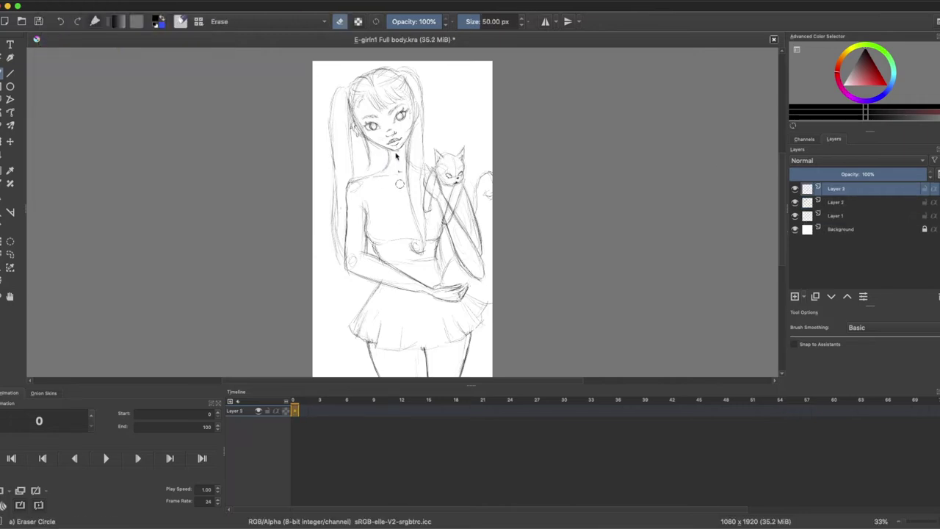
key(e)
mouse_move(389, 155)
mouse_down()
mouse_move(406, 155)
mouse_move(389, 159)
mouse_up()
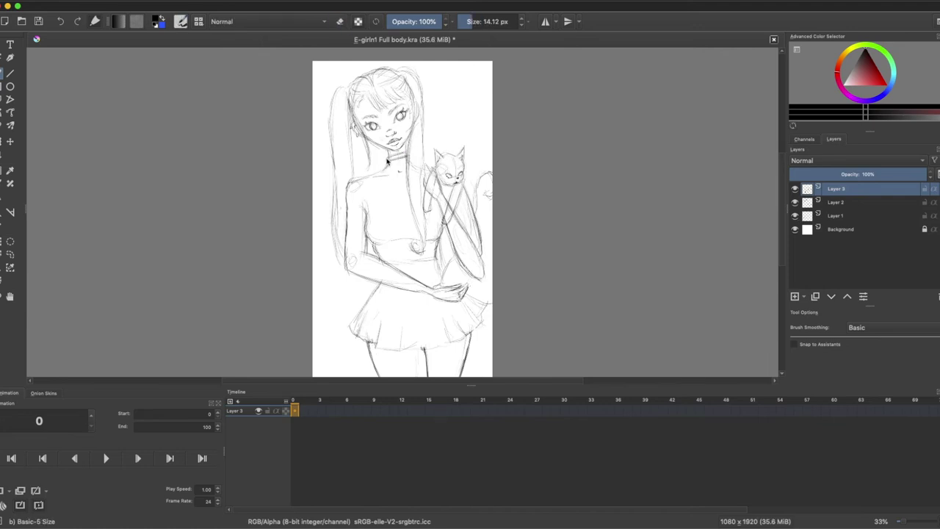
drag(391, 170, 404, 215)
drag(408, 162, 388, 167)
drag(342, 77, 348, 89)
drag(400, 66, 402, 78)
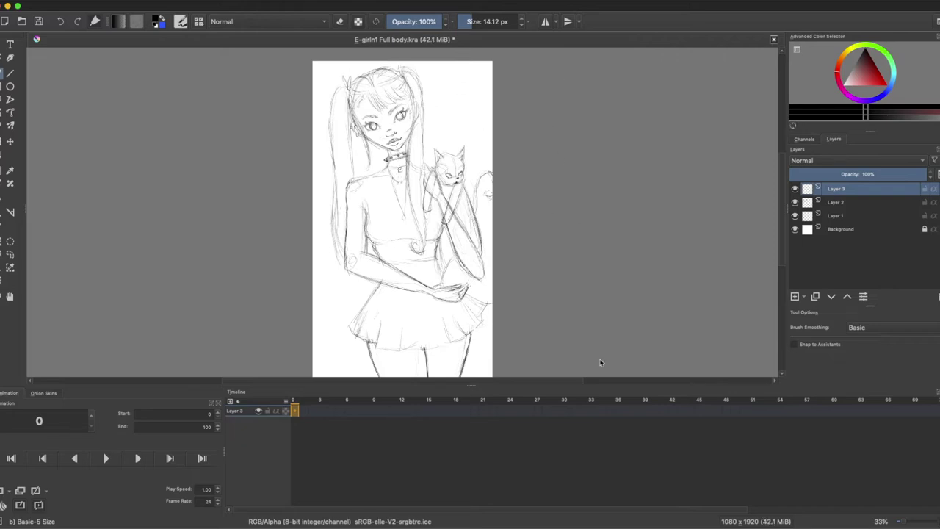
Step: Clean up the left-hand ponytail's lower outline and its edge along the arm, mainly on Layer 2
key(slash)
click(841, 205)
mouse_move(336, 225)
mouse_down()
mouse_move(337, 185)
mouse_move(342, 270)
mouse_up()
key(slash)
key(e)
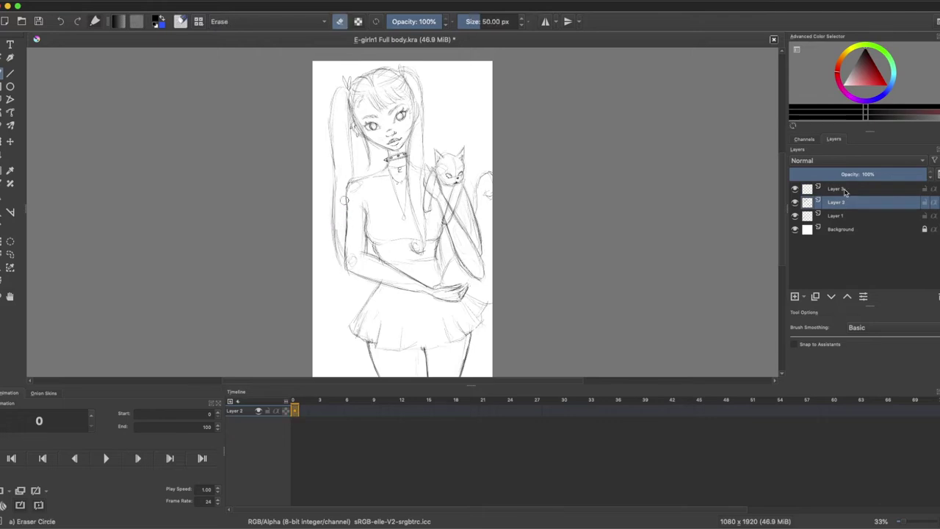
key(Page_Up)
key(Page_Down)
key(Page_Down)
key(e)
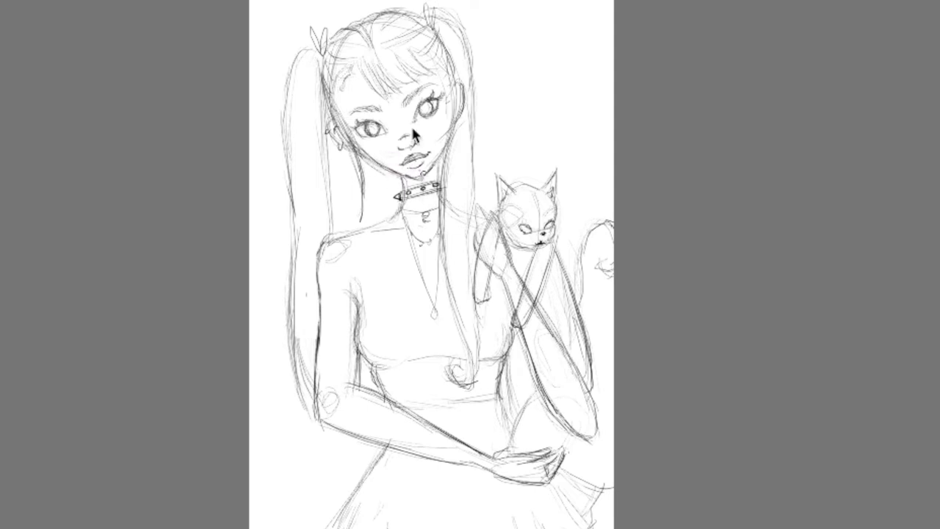
Step: Undo the last two strokes and redraw the right-hand ear and the left-hand side of the face
key(ctrl+z)
key(ctrl+z)
drag(456, 85, 449, 123)
drag(336, 112, 353, 148)
drag(368, 157, 370, 161)
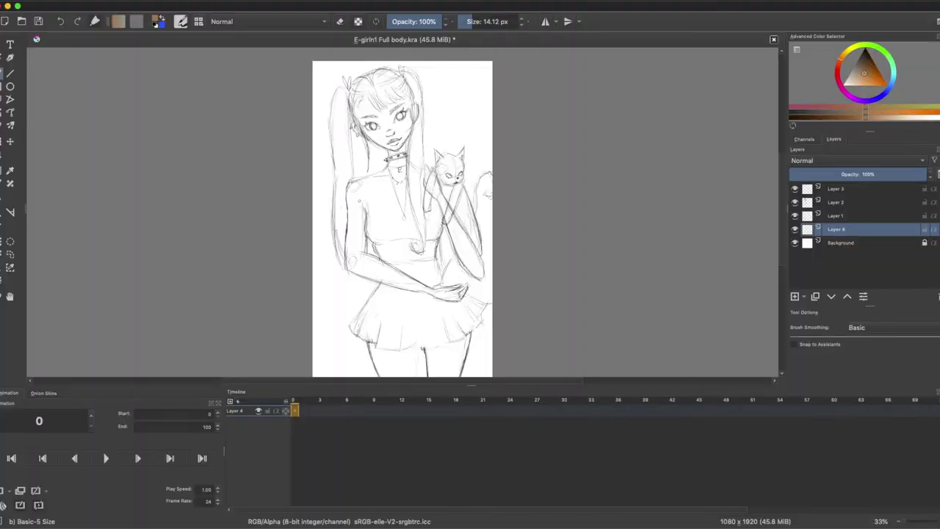
Step: Choose a brown skin tone and fill the left-hand arm down to the fingers on Layer 4
drag(359, 200, 406, 205)
mouse_move(354, 219)
mouse_down()
mouse_move(353, 246)
mouse_move(358, 206)
mouse_move(359, 247)
mouse_move(350, 186)
mouse_move(368, 182)
mouse_up()
click(864, 76)
mouse_move(349, 235)
mouse_down()
mouse_move(349, 265)
mouse_move(468, 301)
mouse_move(465, 287)
mouse_move(444, 296)
mouse_up()
Step: Fill the face, forehead, ears, neck and shoulder line with the brown skin tone using a 118.86 px brush
click(486, 22)
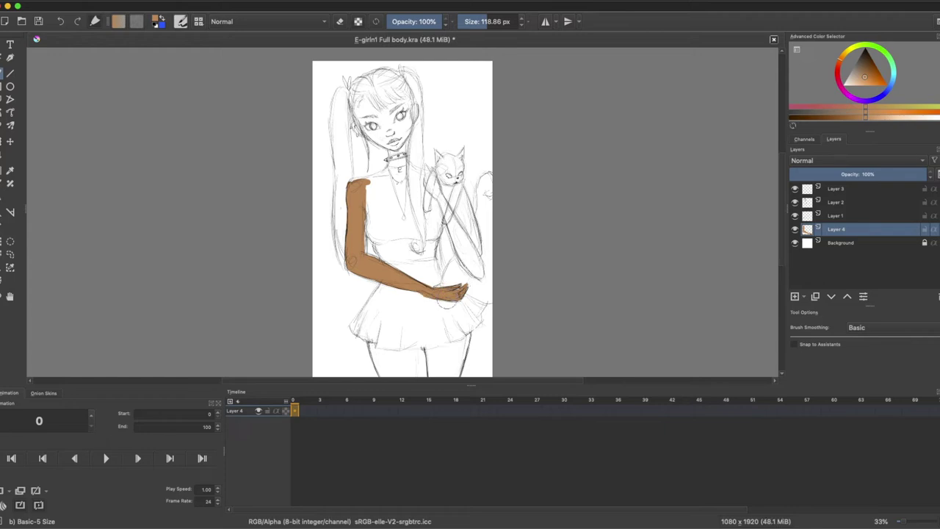
key(super+z)
mouse_move(367, 129)
mouse_down()
mouse_move(371, 99)
mouse_move(422, 92)
mouse_move(393, 151)
mouse_move(415, 103)
mouse_up()
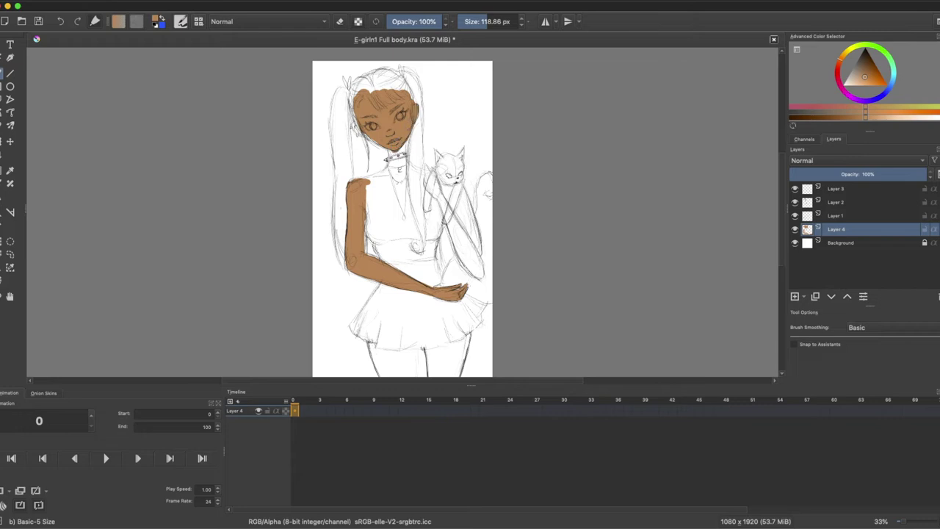
mouse_move(352, 116)
mouse_down()
mouse_move(390, 85)
mouse_move(414, 92)
mouse_up()
mouse_move(391, 148)
mouse_down()
mouse_move(400, 169)
mouse_move(405, 145)
mouse_move(389, 176)
mouse_move(374, 180)
mouse_up()
Step: Extend the skin tone over the outer arm edges, the raised arm with its hand, and the upper chest
drag(367, 222, 367, 254)
drag(347, 205, 345, 233)
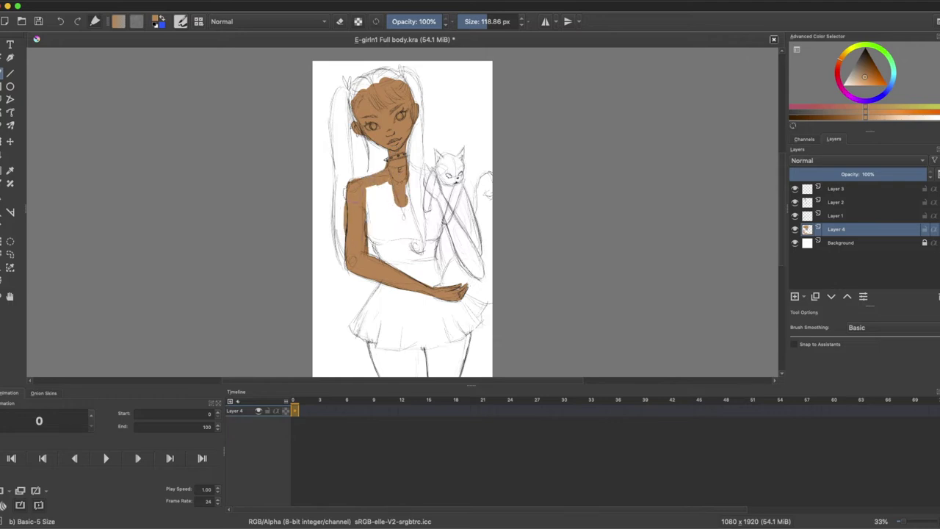
mouse_move(441, 199)
mouse_down()
mouse_move(477, 275)
mouse_move(461, 258)
mouse_up()
drag(439, 200, 427, 169)
drag(427, 169, 439, 192)
mouse_move(368, 188)
mouse_down()
mouse_move(411, 201)
mouse_move(412, 214)
mouse_up()
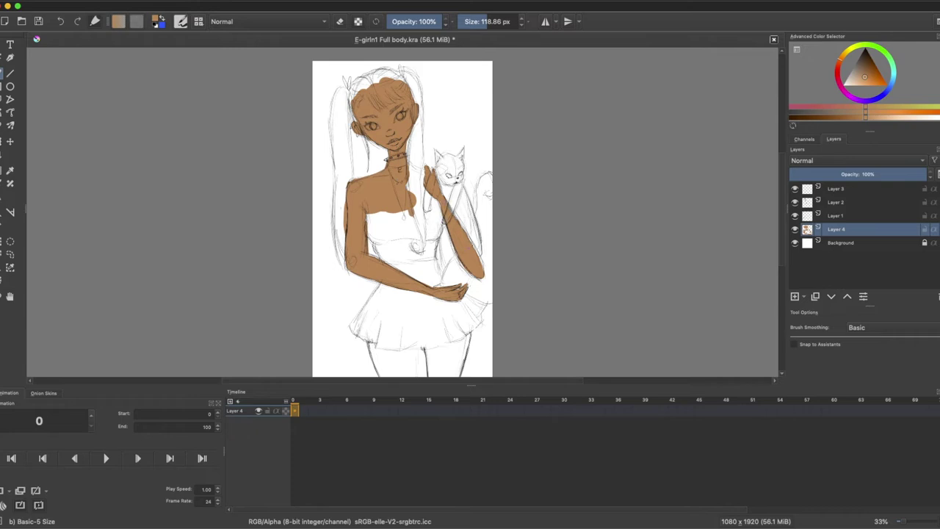
Step: Fill the thighs up under the skirt hem and the raised hand's fingers with the skin tone
mouse_move(379, 368)
mouse_down()
mouse_move(429, 365)
mouse_move(464, 323)
mouse_up()
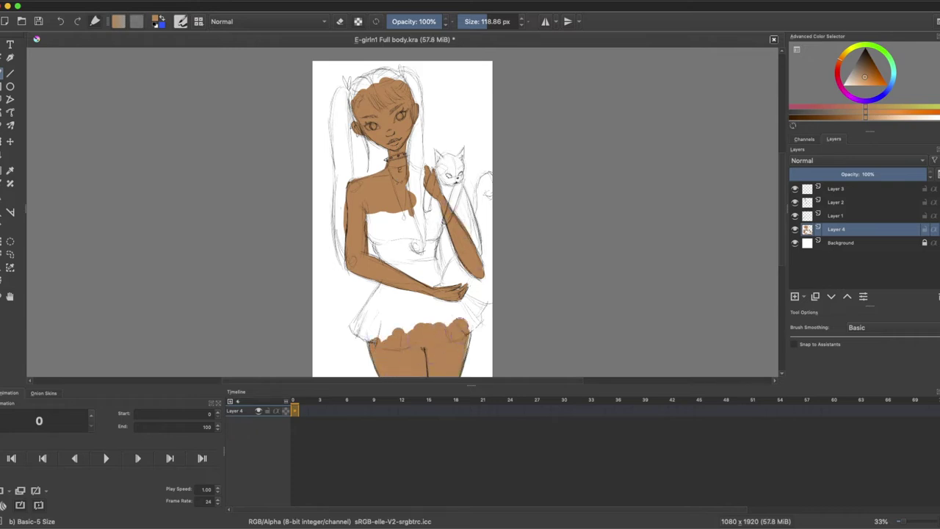
mouse_move(370, 342)
mouse_down()
mouse_move(432, 319)
mouse_move(469, 352)
mouse_up()
drag(380, 317, 456, 309)
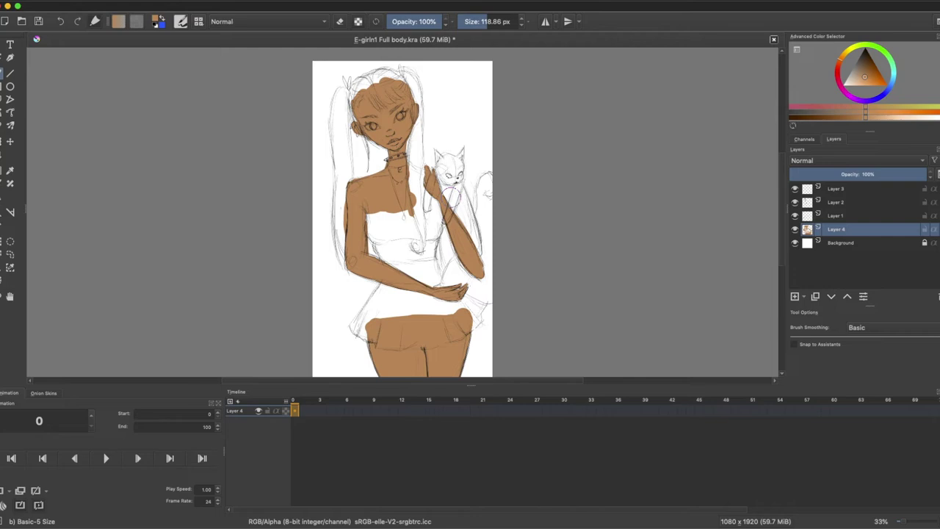
drag(425, 177, 425, 208)
Step: Rename the painted layer as Skin, add a new layer above it and paint the eyes near-white
click(845, 84)
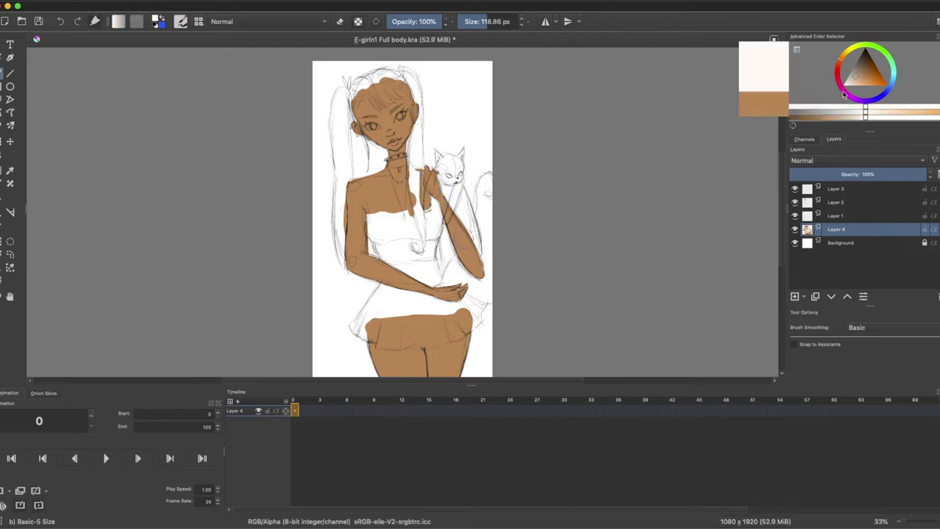
click(794, 297)
double_click(823, 244)
text(Skin)
click(836, 229)
mouse_move(401, 112)
mouse_down()
mouse_move(395, 133)
mouse_move(404, 133)
mouse_move(395, 131)
mouse_up()
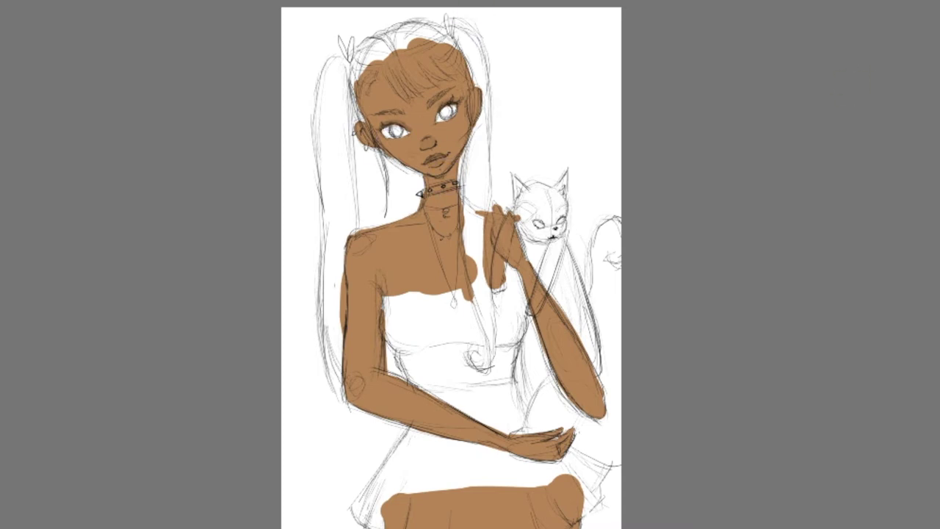
Step: Paint a soft red blush across the cheeks and nose and colour the lips dark red
drag(390, 150, 462, 128)
key(ctrl+z)
drag(391, 151, 470, 116)
click(85, 57)
drag(463, 127, 429, 147)
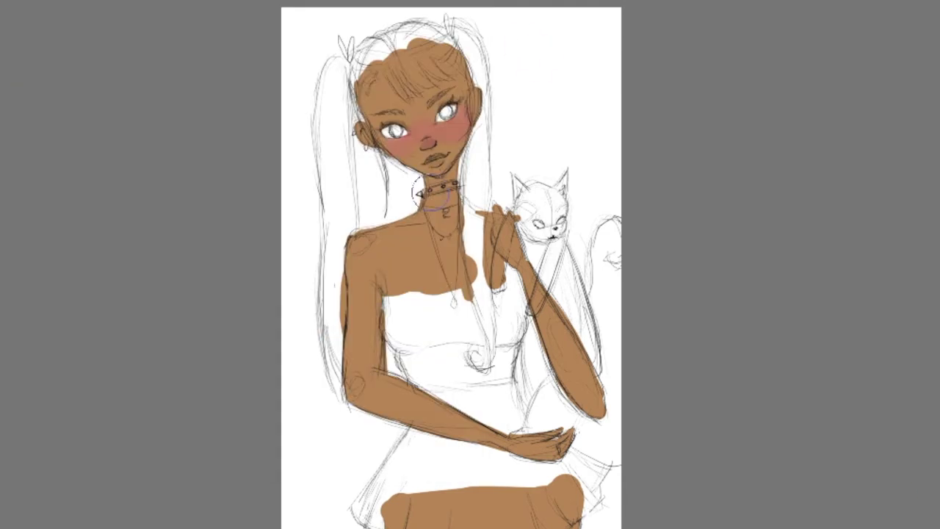
mouse_move(426, 163)
mouse_down()
mouse_move(439, 156)
mouse_move(437, 163)
mouse_up()
Step: Darken the eyelashes and fill in both eyebrows in black with a 27 px brush at 54% opacity
key(super+plus)
scroll(451, 264, up, 5)
key(super+plus)
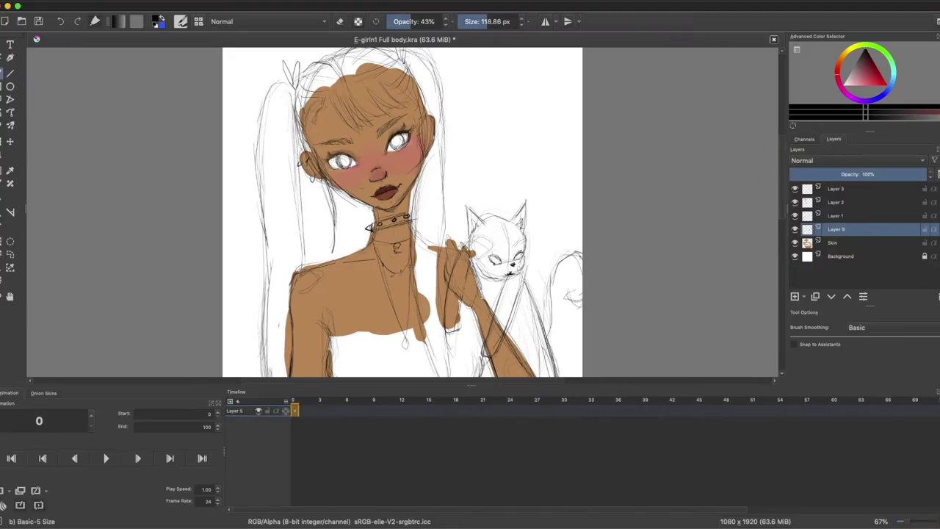
click(476, 21)
click(440, 21)
drag(390, 142, 405, 135)
click(60, 22)
drag(439, 21, 420, 21)
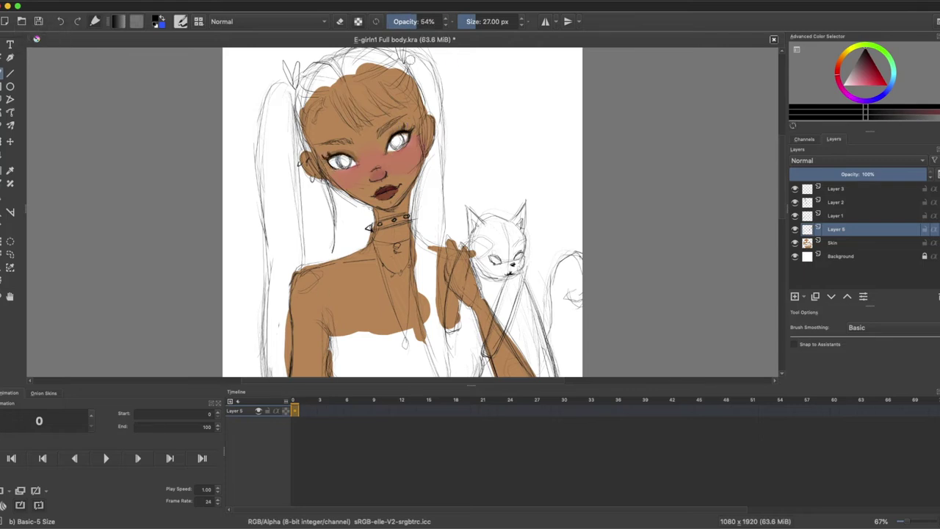
key(slash)
key(slash)
key(slash)
key(slash)
key(e)
key(e)
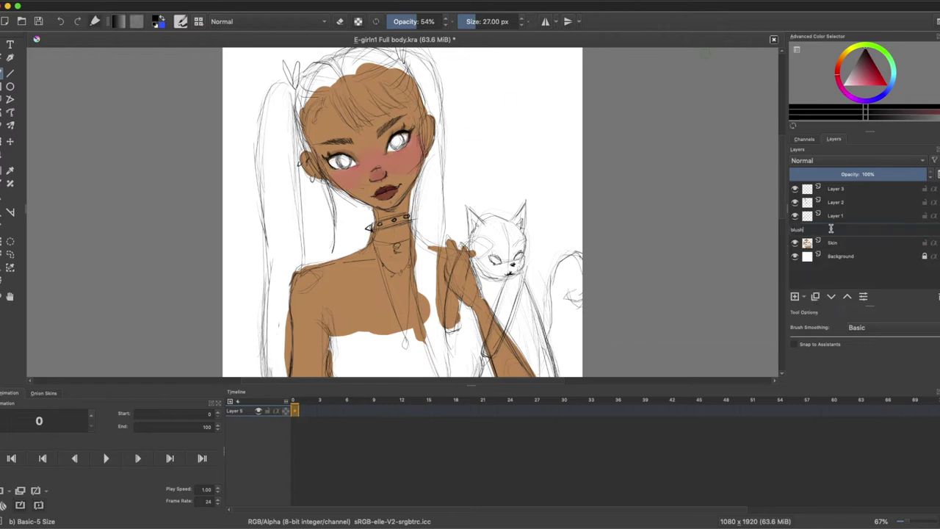
Step: Paint both irises light blue on a new layer above the blush layer
click(894, 89)
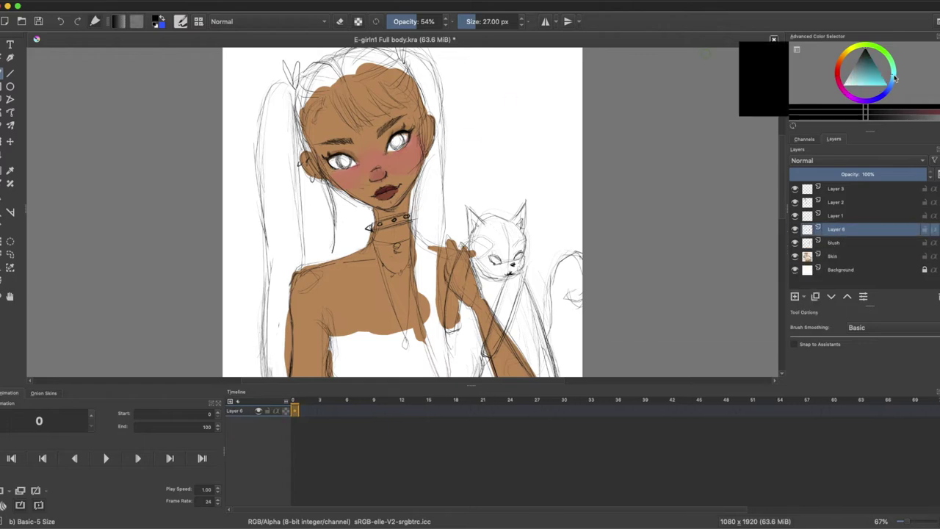
click(894, 90)
click(887, 85)
drag(394, 139, 398, 145)
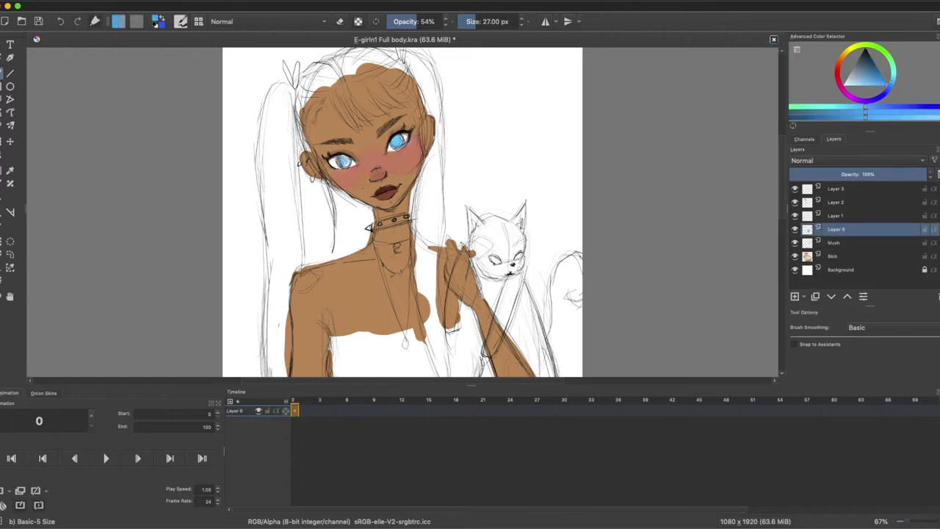
mouse_move(339, 157)
mouse_down()
mouse_move(348, 164)
mouse_move(339, 165)
mouse_up()
Step: Raise the brush opacity to 100% and add deeper blue and black detail to the irises
click(893, 74)
click(440, 22)
click(865, 50)
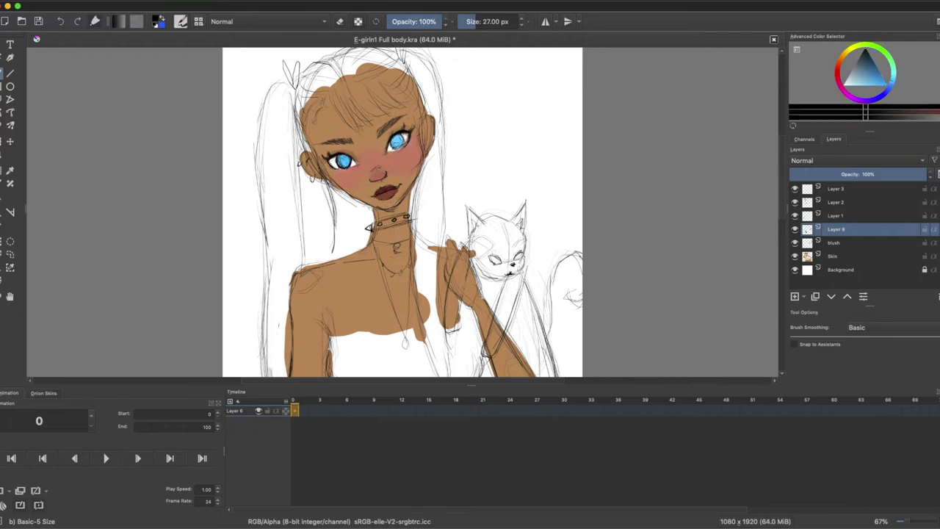
drag(341, 156, 350, 156)
Step: Choose a dark orange-red and paint the first strands of the bangs on a new layer
click(838, 63)
click(874, 73)
click(905, 113)
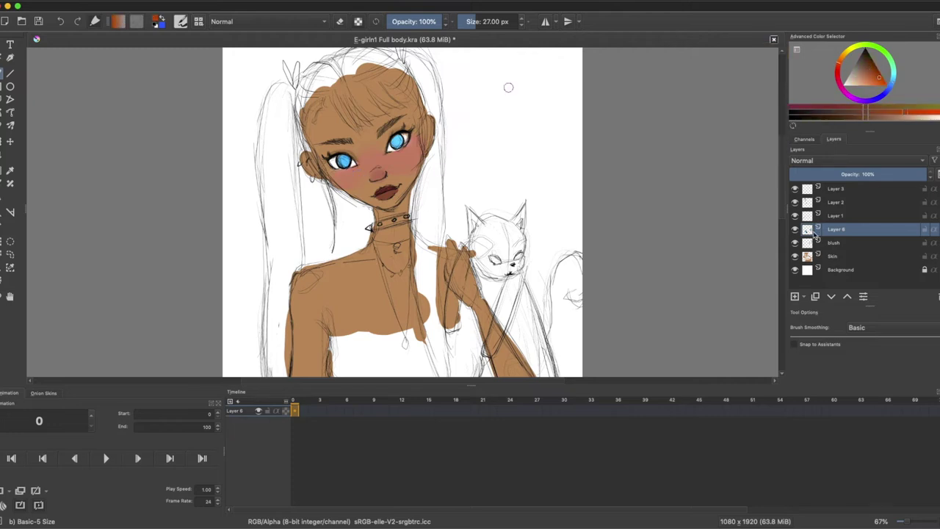
click(795, 296)
mouse_move(334, 91)
mouse_down()
mouse_move(352, 123)
mouse_move(363, 120)
mouse_up()
drag(343, 78, 378, 115)
Step: Fill the left-hand ponytail with the dark orange-red from its tie to its tip using an 81.37 px brush
mouse_move(281, 105)
mouse_down()
mouse_move(282, 172)
mouse_move(269, 139)
mouse_move(286, 119)
mouse_move(282, 109)
mouse_up()
scroll(284, 119, down, 5)
key(super+minus)
drag(307, 165, 309, 272)
drag(309, 272, 317, 110)
mouse_move(301, 197)
mouse_down()
mouse_move(300, 293)
mouse_move(312, 327)
mouse_up()
drag(307, 279, 316, 307)
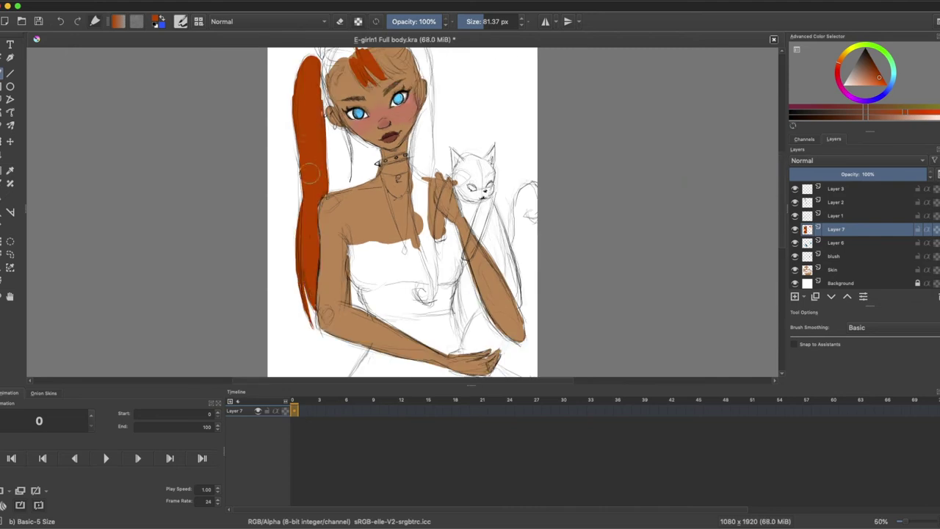
drag(310, 173, 301, 207)
Step: Fill the right-hand ponytail with the dark orange-red from its tie down to its curled tip
scroll(403, 213, up, 2)
drag(418, 171, 423, 301)
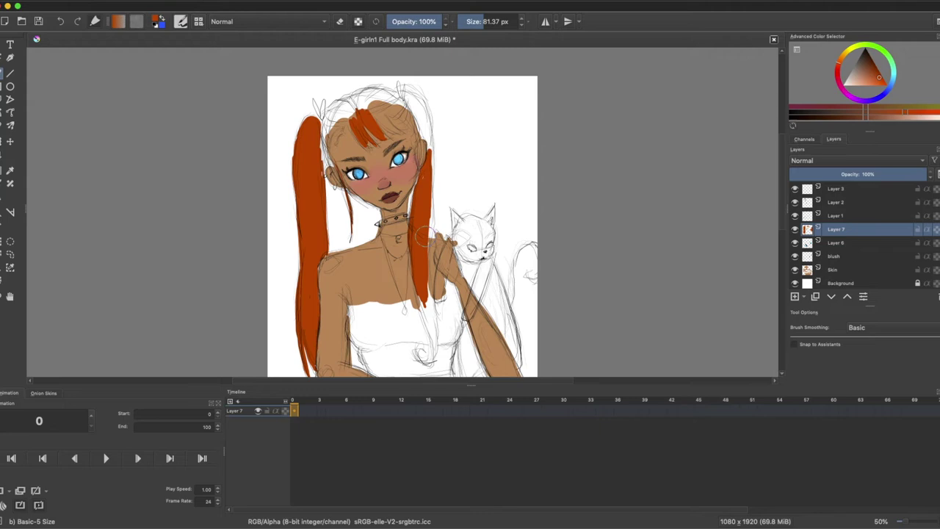
mouse_move(426, 282)
mouse_down()
mouse_move(437, 351)
mouse_move(418, 357)
mouse_up()
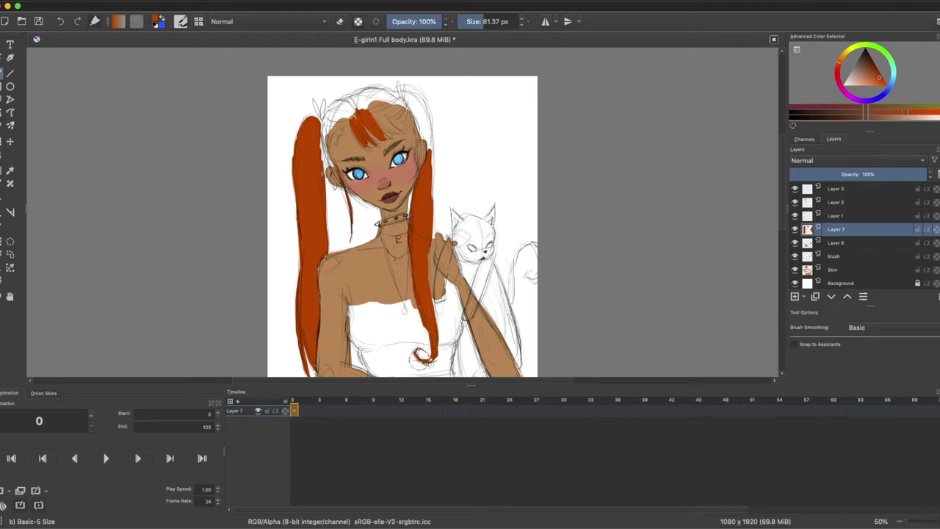
mouse_move(433, 185)
mouse_down()
mouse_move(423, 118)
mouse_move(402, 86)
mouse_move(396, 92)
mouse_up()
Step: Paint the hair along both temples and fill the crown between the ponytails with the same orange-red
drag(325, 124, 323, 166)
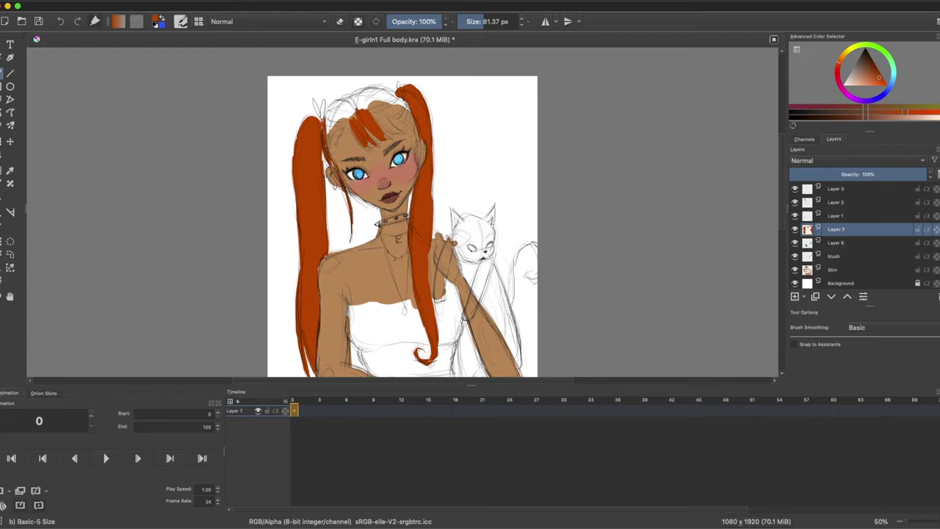
drag(414, 126, 417, 140)
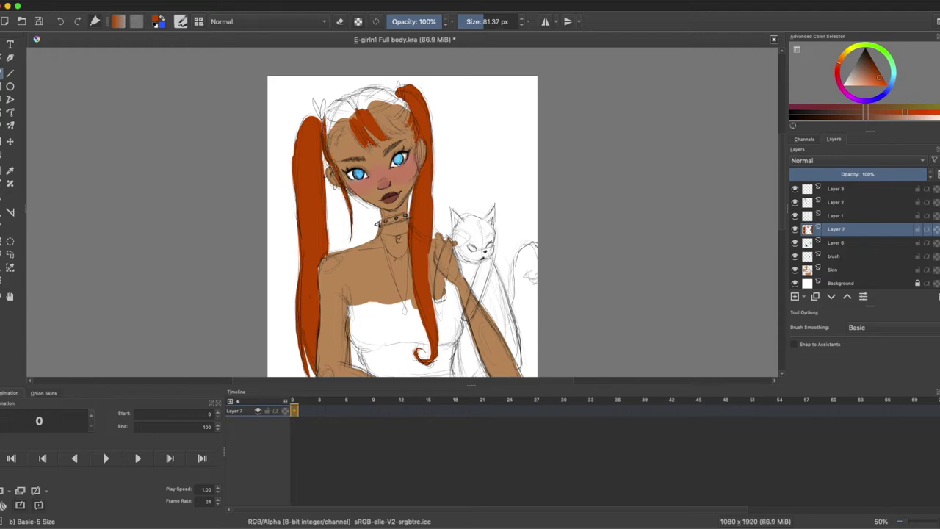
drag(342, 146, 324, 105)
mouse_move(296, 166)
mouse_down()
mouse_move(345, 103)
mouse_move(393, 99)
mouse_move(400, 106)
mouse_move(376, 131)
mouse_up()
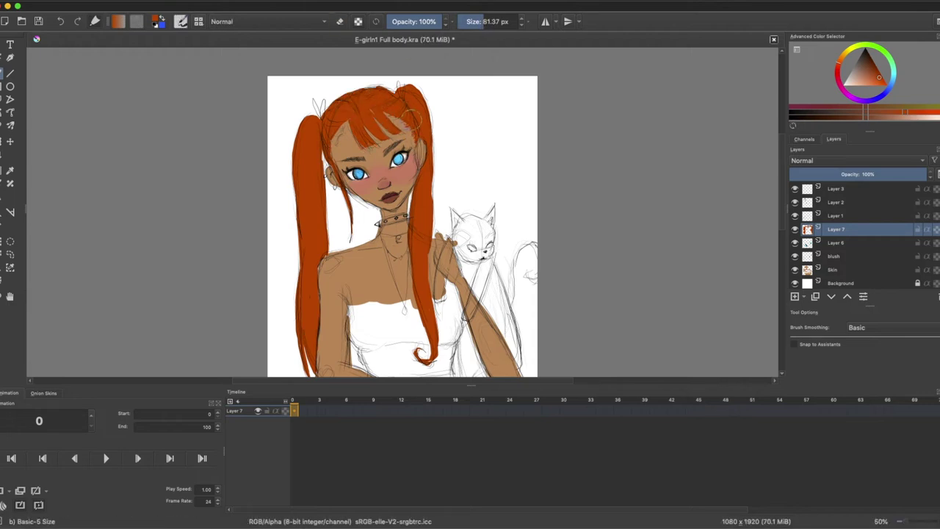
Step: Touch up the right-hand ponytail and add thin loose strands beside the left-hand cheek and at the hairline
drag(411, 251, 429, 290)
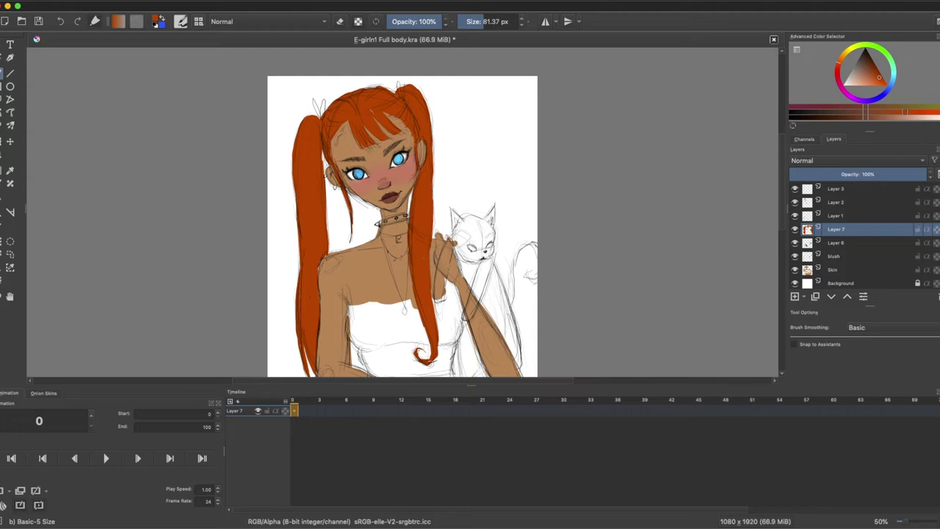
drag(342, 176, 362, 226)
key(slash)
key(slash)
drag(346, 194, 363, 230)
drag(333, 128, 323, 154)
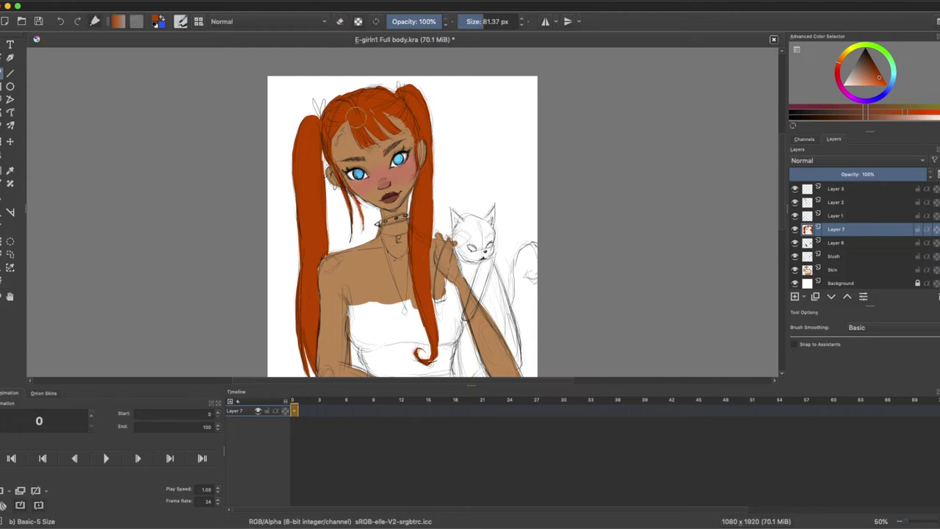
key(e)
key(e)
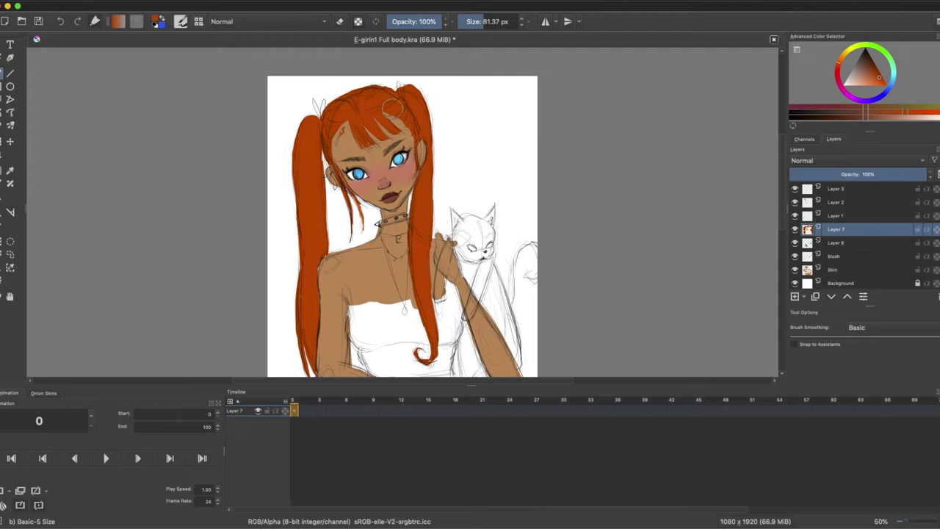
key(e)
key(e)
Step: Paint the pleated skirt and its waistband light pink on a new layer directly above the Skin layer
click(933, 68)
click(874, 269)
scroll(652, 193, down, 3)
key(minus)
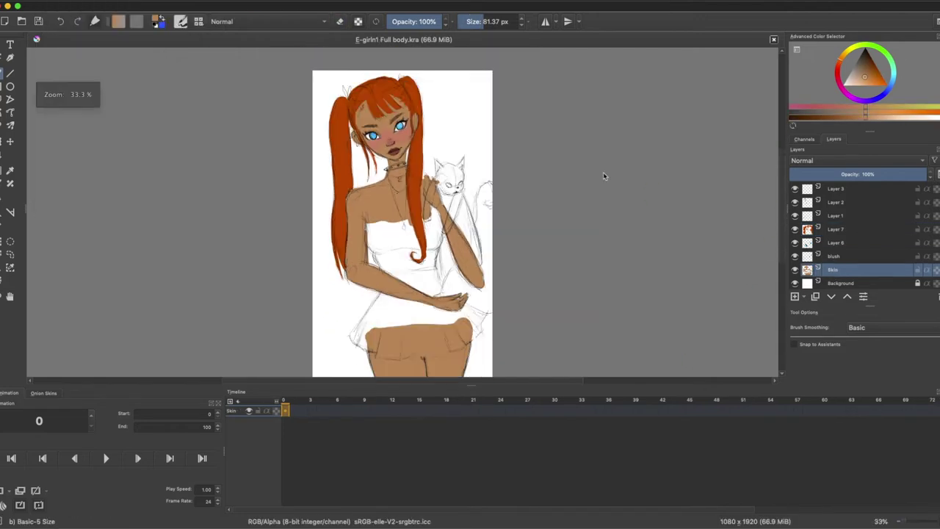
click(795, 297)
click(838, 80)
click(857, 86)
drag(380, 317, 400, 339)
mouse_move(355, 335)
mouse_down()
mouse_move(371, 345)
mouse_move(379, 301)
mouse_up()
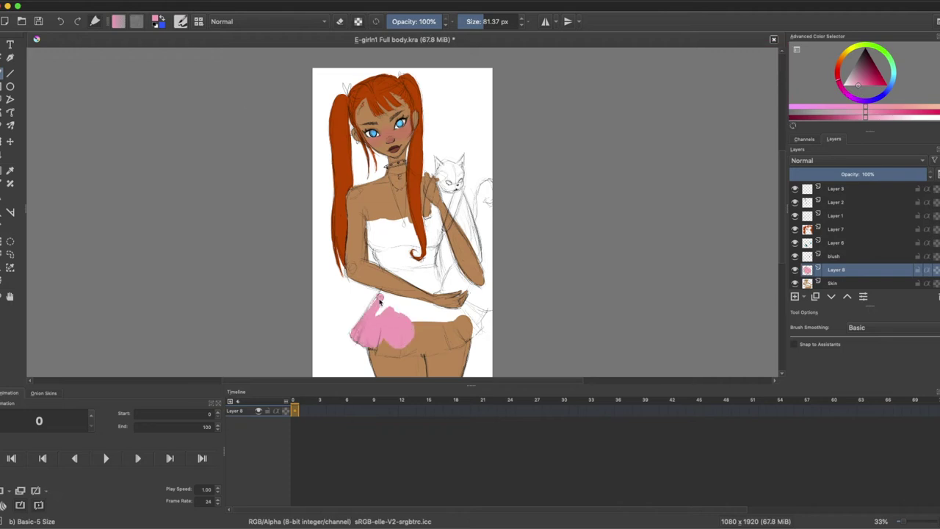
mouse_move(380, 355)
mouse_down()
mouse_move(470, 317)
mouse_move(415, 353)
mouse_move(454, 345)
mouse_move(477, 309)
mouse_move(478, 328)
mouse_move(450, 340)
mouse_move(425, 335)
mouse_move(384, 299)
mouse_move(467, 308)
mouse_up()
mouse_move(434, 267)
mouse_down()
mouse_move(467, 306)
mouse_move(428, 279)
mouse_move(434, 274)
mouse_move(411, 277)
mouse_up()
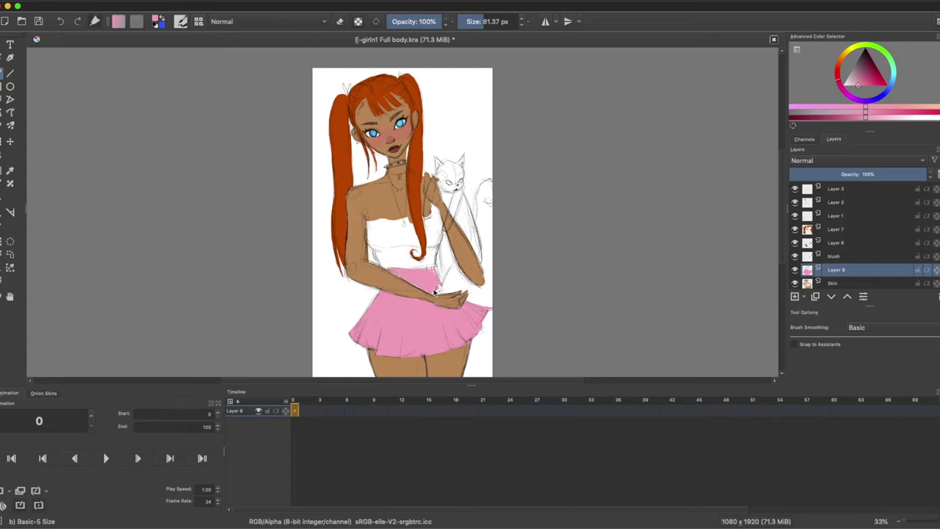
Step: Choose a near-black purple and paint the tank top with its strap on the skirt's layer
click(864, 52)
mouse_move(370, 226)
mouse_down()
mouse_move(373, 242)
mouse_move(373, 193)
mouse_up()
click(860, 64)
click(863, 55)
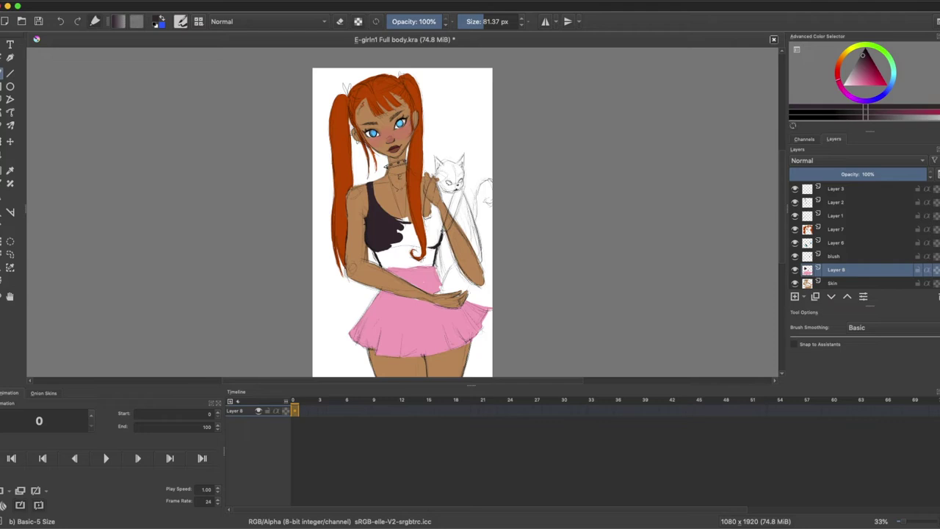
mouse_move(396, 229)
mouse_down()
mouse_move(394, 252)
mouse_move(409, 254)
mouse_move(406, 244)
mouse_move(430, 261)
mouse_move(429, 227)
mouse_move(436, 236)
mouse_move(412, 225)
mouse_move(436, 213)
mouse_up()
Step: Sample the skin tone and touch up the skin around the tank top on the Skin layer
click(835, 243)
click(833, 282)
ctrl+click(401, 209)
key(slash)
key(e)
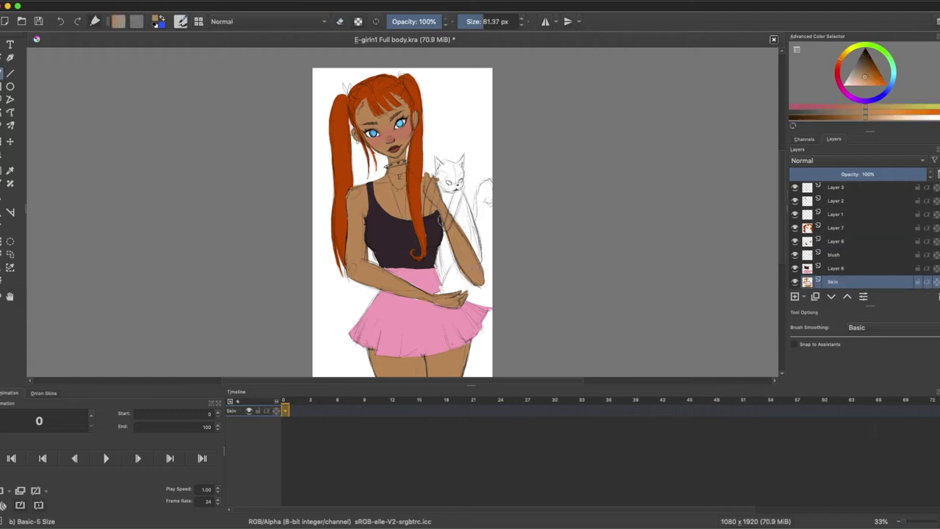
Step: Paint the cat's head, front legs, upper body and curved tail dark brownish grey on the blush layer
click(820, 257)
drag(866, 72, 862, 67)
mouse_move(444, 175)
mouse_down()
mouse_move(447, 229)
mouse_move(453, 209)
mouse_move(435, 182)
mouse_move(427, 213)
mouse_up()
click(860, 60)
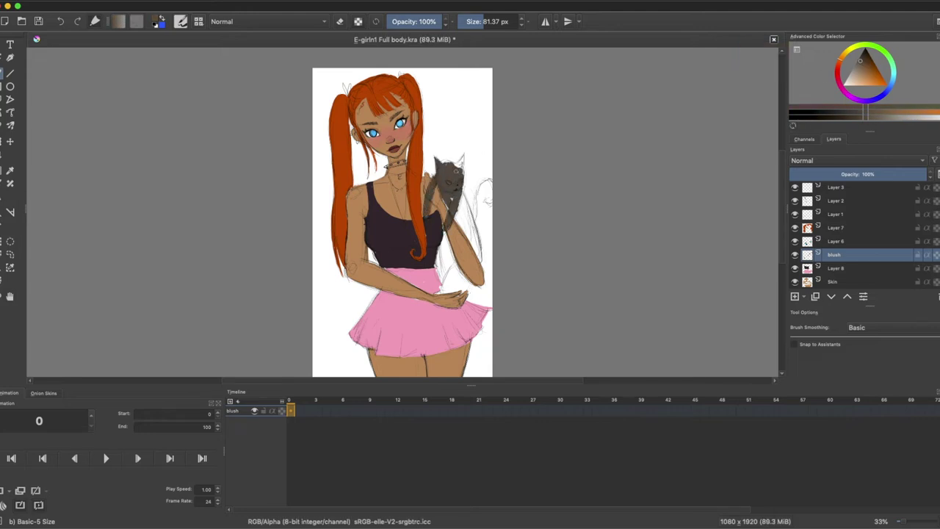
key(ctrl+plus)
key(ctrl+plus)
mouse_move(504, 185)
mouse_down()
mouse_move(515, 234)
mouse_move(556, 292)
mouse_move(539, 242)
mouse_move(573, 309)
mouse_move(580, 197)
mouse_up()
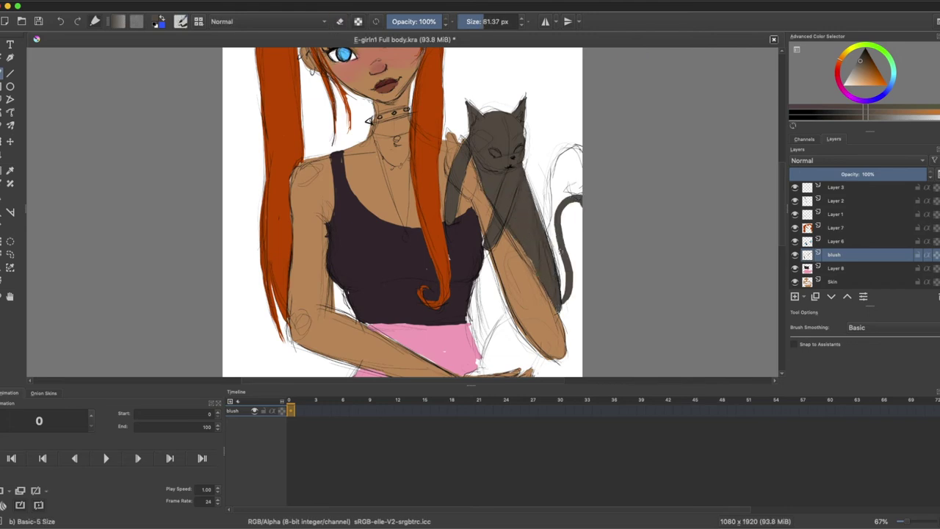
Step: Extend the cat's dark brownish-grey fill through its lower body, between the girl's torso and forearm, down to her hand
mouse_move(565, 294)
mouse_down()
mouse_move(577, 209)
mouse_move(559, 257)
mouse_up()
drag(492, 243, 476, 317)
drag(477, 162, 489, 235)
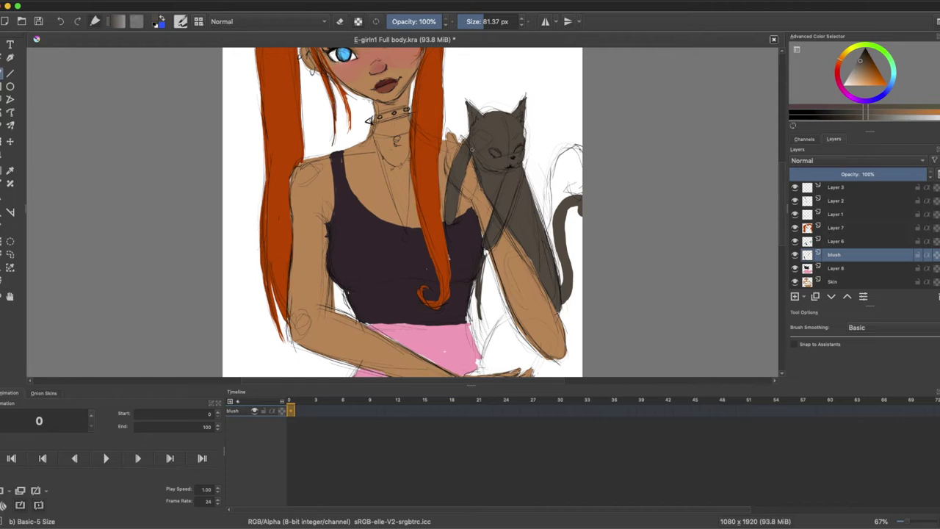
drag(514, 130, 532, 158)
drag(488, 254, 499, 348)
mouse_move(470, 283)
mouse_down()
mouse_move(487, 354)
mouse_move(486, 254)
mouse_move(532, 345)
mouse_up()
drag(781, 237, 781, 257)
mouse_move(508, 282)
mouse_down()
mouse_move(533, 290)
mouse_move(470, 297)
mouse_move(504, 295)
mouse_up()
Step: Clean up the tank top's edges on Layer 8 with its sampled near-black purple, including around the armhole and strap
click(836, 268)
ctrl+click(463, 275)
ctrl+click(463, 323)
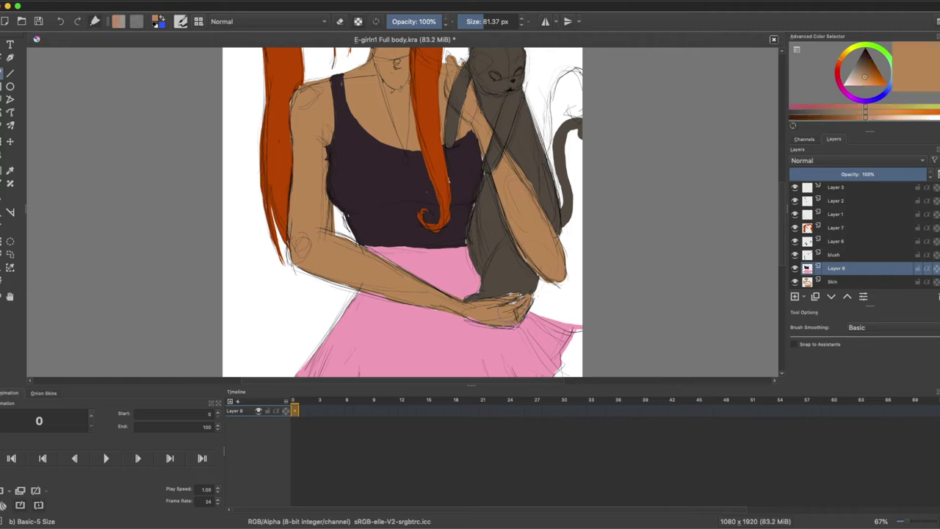
scroll(512, 293, up, 2)
ctrl+click(450, 215)
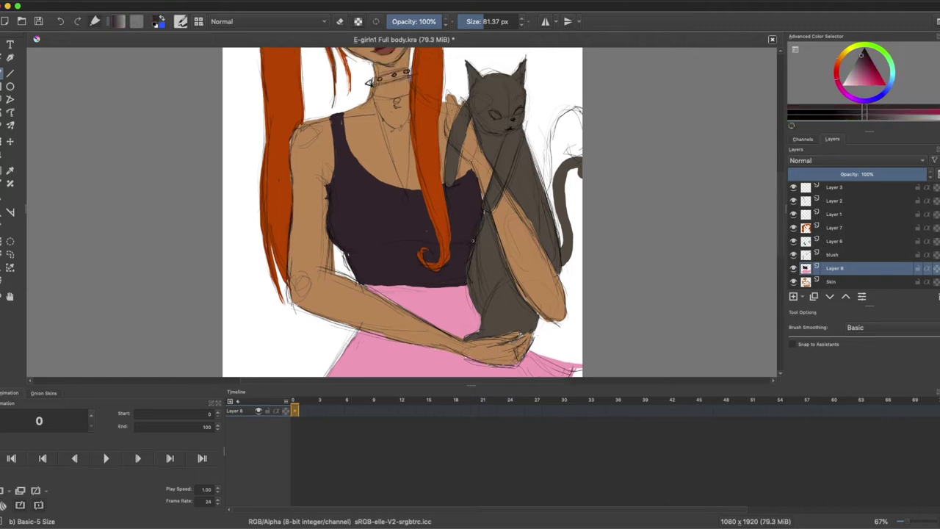
drag(782, 188, 781, 192)
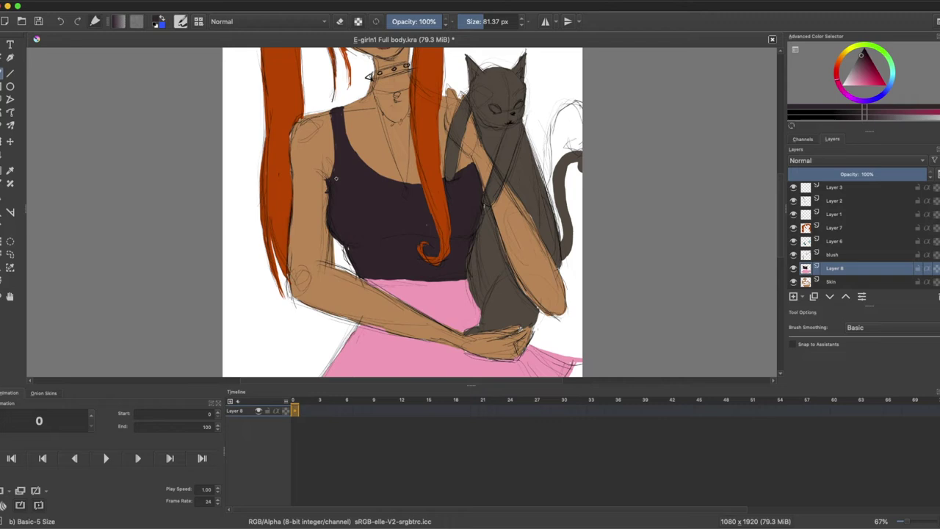
drag(367, 173, 343, 148)
Step: Switch to the Skin layer with the sampled skin tone and save the drawing
key(super+minus)
mouse_move(781, 192)
mouse_down()
mouse_move(783, 233)
mouse_move(782, 193)
mouse_up()
ctrl+click(448, 294)
click(831, 282)
key(super+minus)
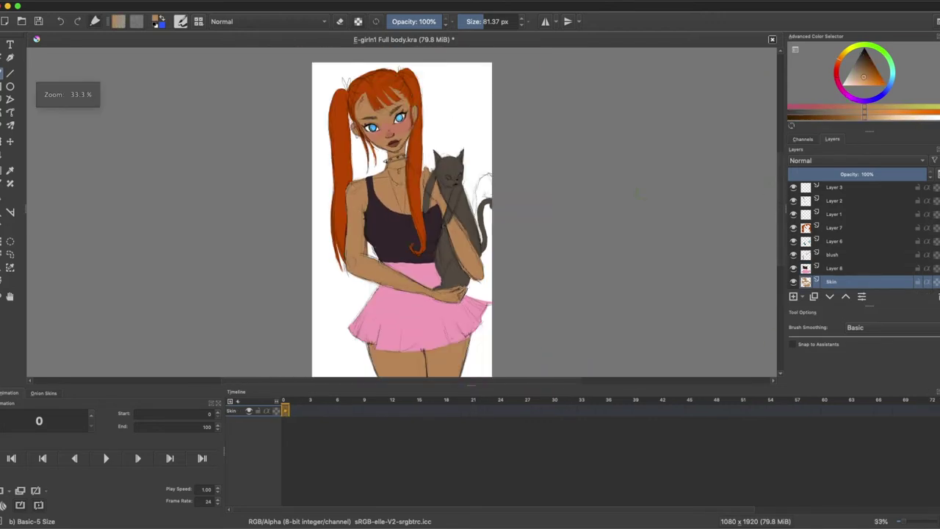
scroll(629, 193, down, 1)
click(38, 22)
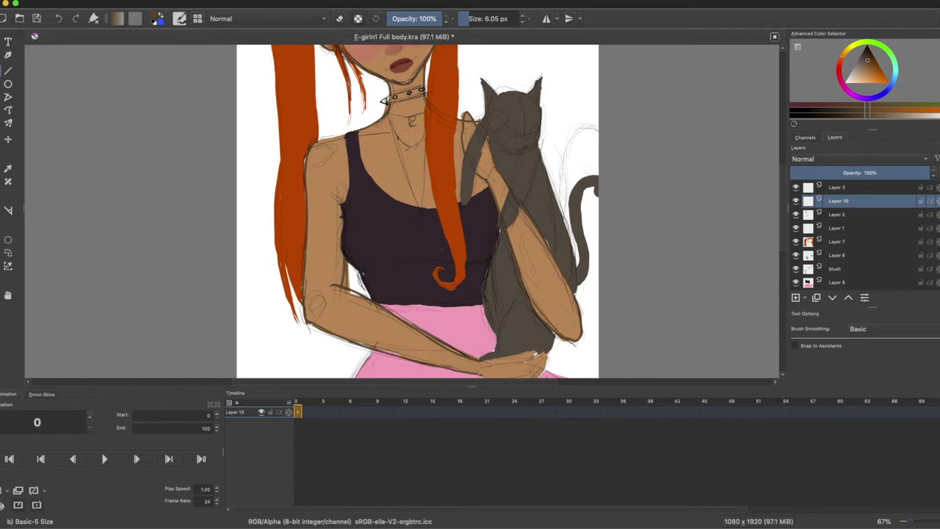
Step: Outline the folded forearm and hand in dark brown on Layer 10 with a 6.05 px brush, erasing stray lines
drag(474, 362, 532, 352)
scroll(432, 287, down, 2)
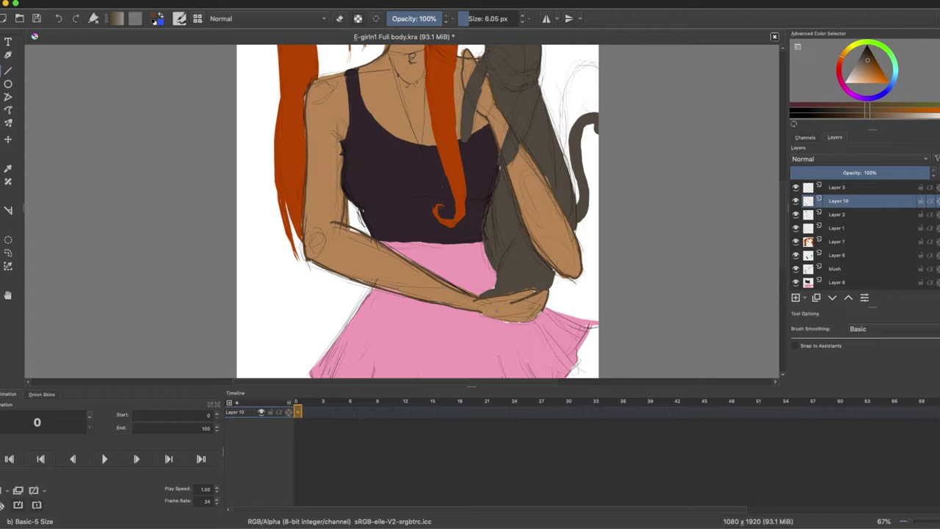
key(e)
drag(480, 298, 411, 264)
key(slash)
key(slash)
mouse_move(332, 223)
mouse_down()
mouse_move(389, 248)
mouse_move(345, 195)
mouse_up()
key(slash)
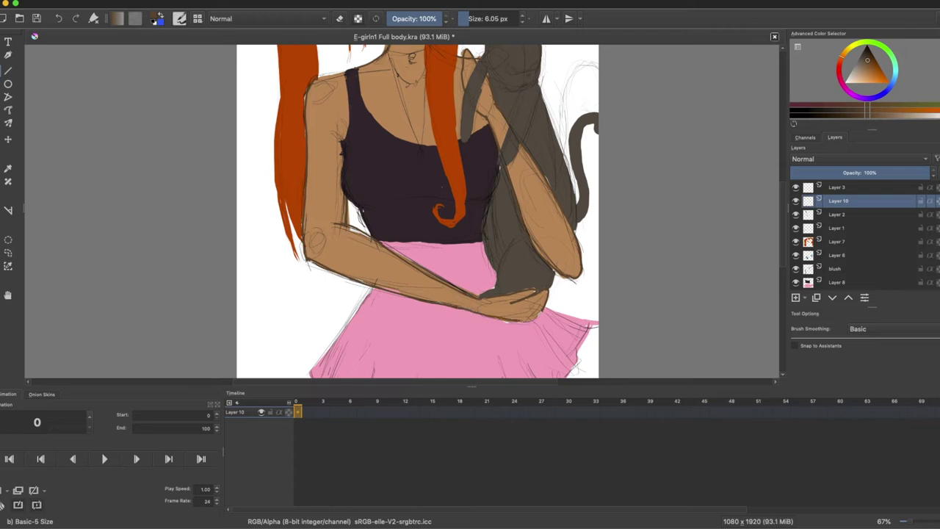
Step: Outline the nose in dark brown on Layer 10 with a 4.05 px brush, undoing unwanted strokes
scroll(781, 197, up, 5)
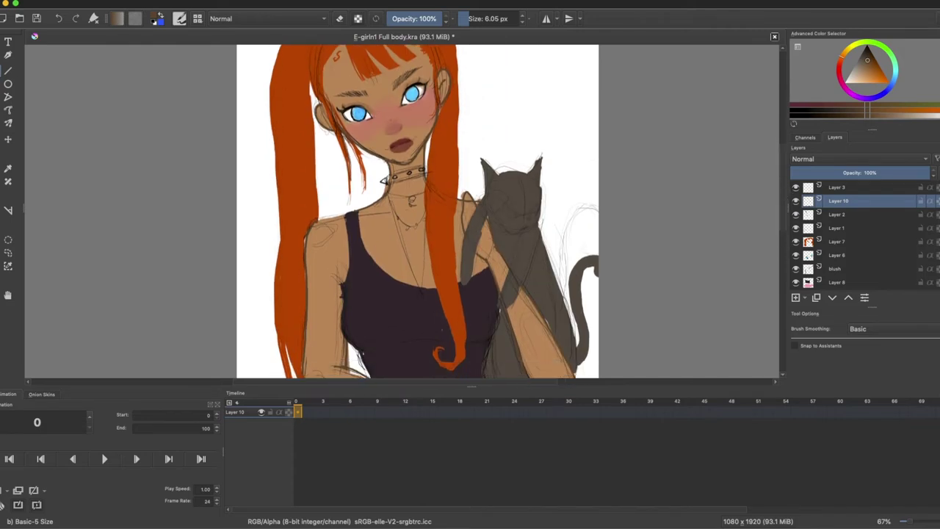
key(super+z)
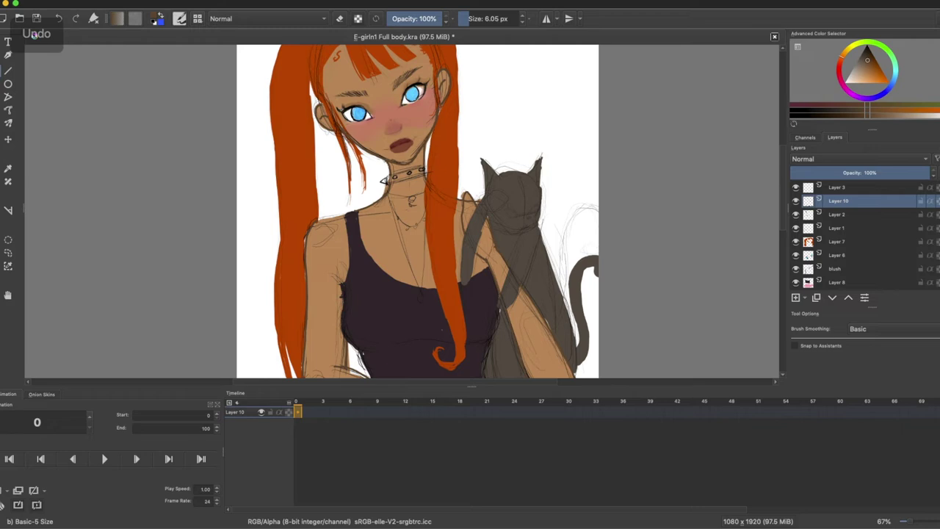
drag(403, 125, 401, 132)
key(ctrl+z)
key(ctrl+z)
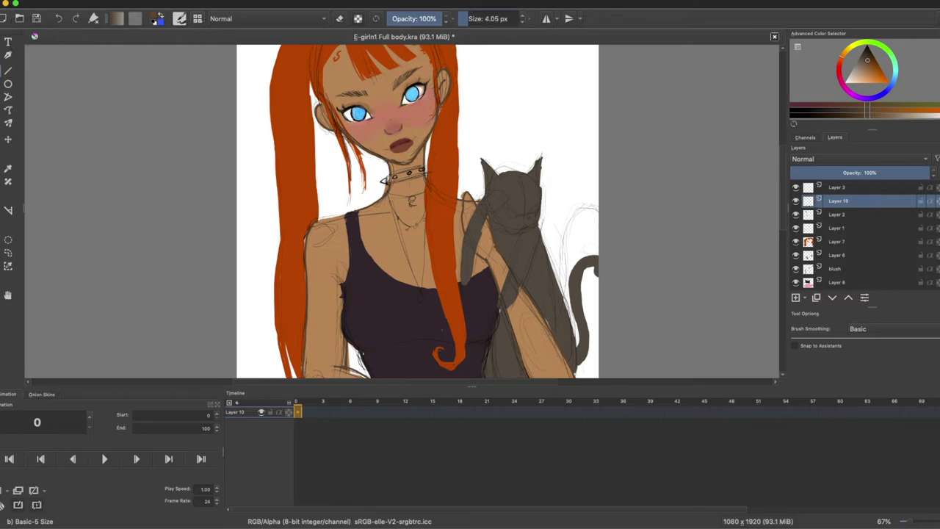
key(ctrl+shift+z)
key(ctrl+shift+z)
key(ctrl+shift+z)
key(ctrl+shift+z)
key(/)
key(ctrl+z)
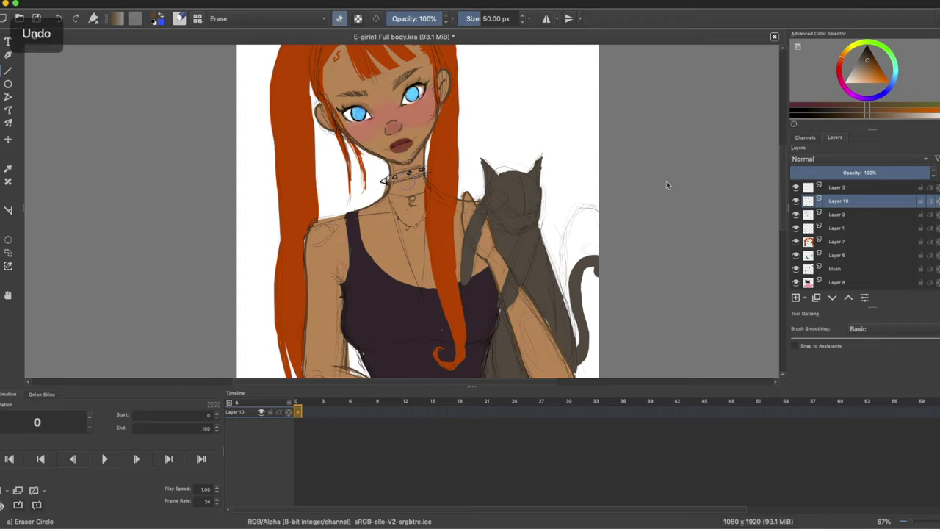
key(/)
Step: Rework the thigh outlines below the skirt hem on Layer 10, undoing unwanted strokes
drag(783, 213, 788, 288)
key(ctrl+z)
key(ctrl+z)
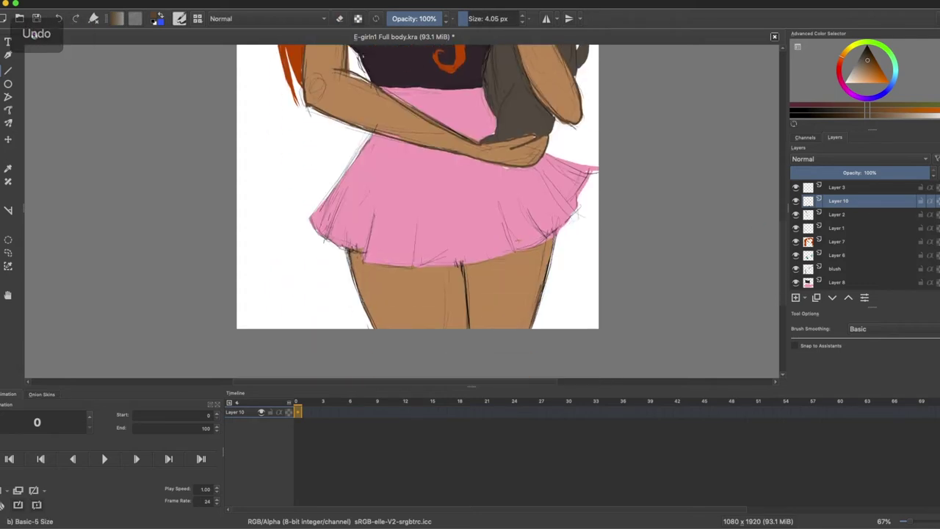
key(ctrl+z)
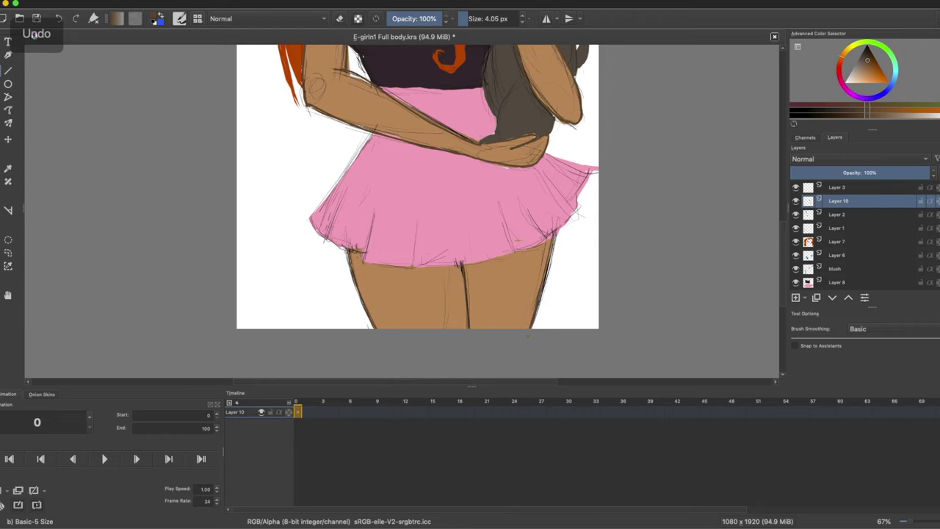
Step: Hide and reshow Layer 2 to compare the line work, and lower the opacity of Layer 1 to 28%
click(795, 214)
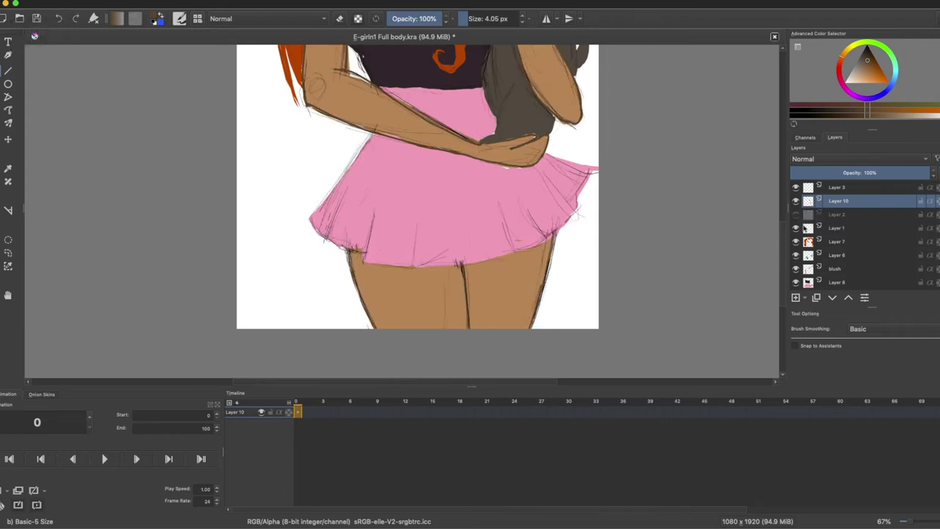
click(811, 227)
click(795, 215)
scroll(784, 243, up, 1)
scroll(784, 242, up, 10)
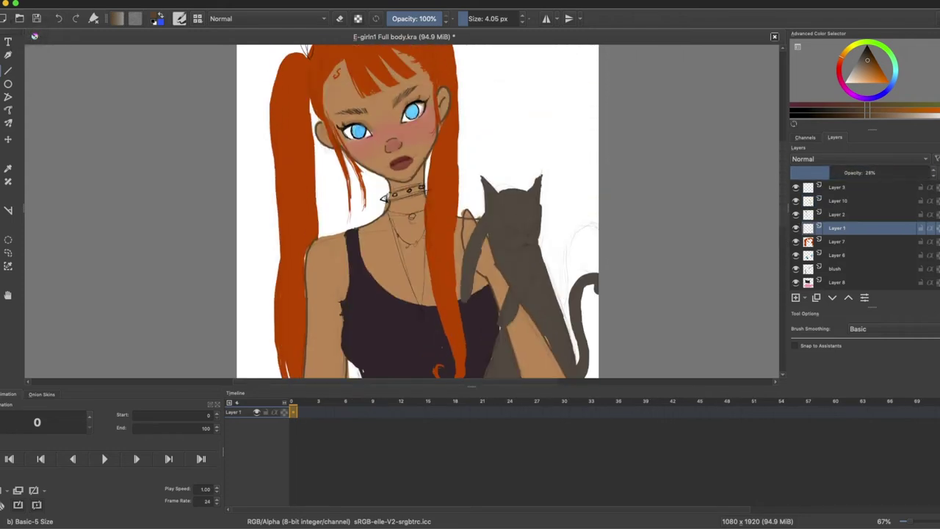
Step: Hide and reshow Layer 3 to check which choker and necklace lines it holds
click(837, 187)
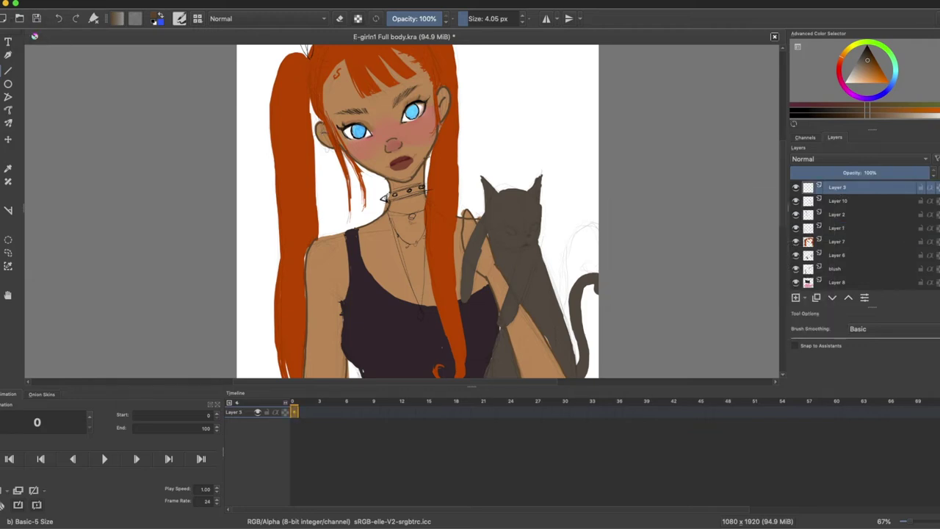
key(slash)
click(828, 202)
click(793, 189)
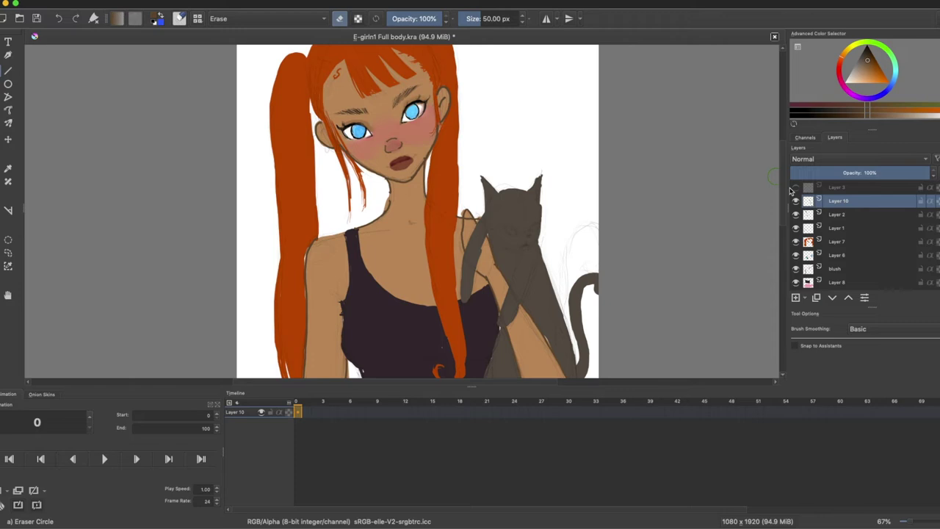
click(795, 188)
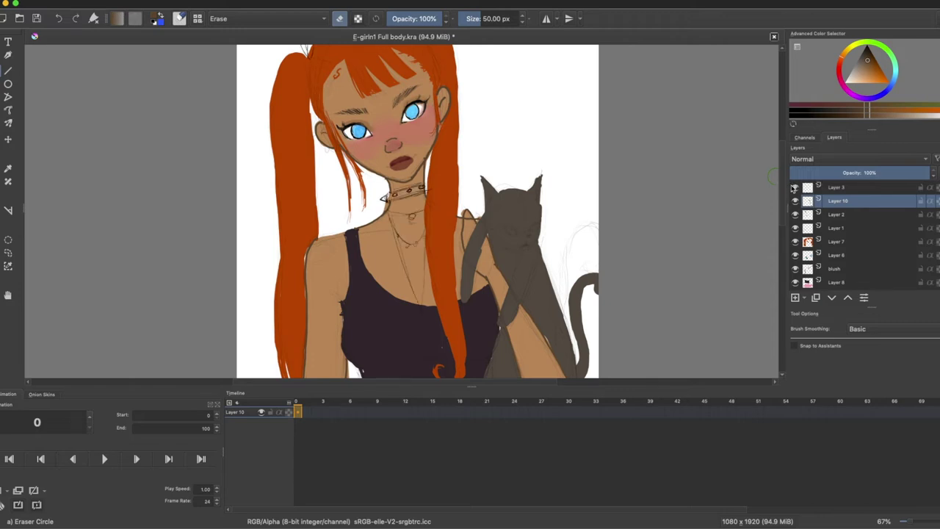
Step: Fill the choker band with solid black on Layer 3 using a 4.05 px brush, undoing an unwanted stroke
click(822, 187)
key(slash)
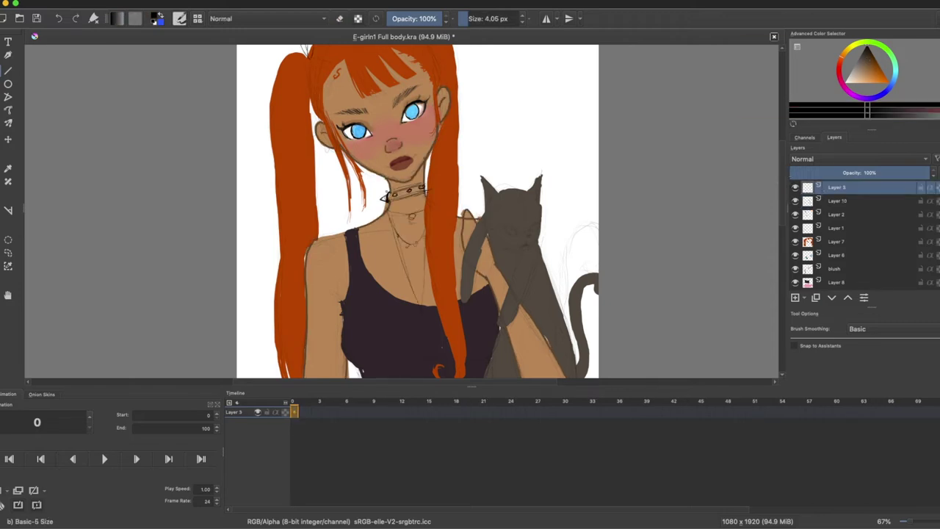
drag(385, 193, 391, 191)
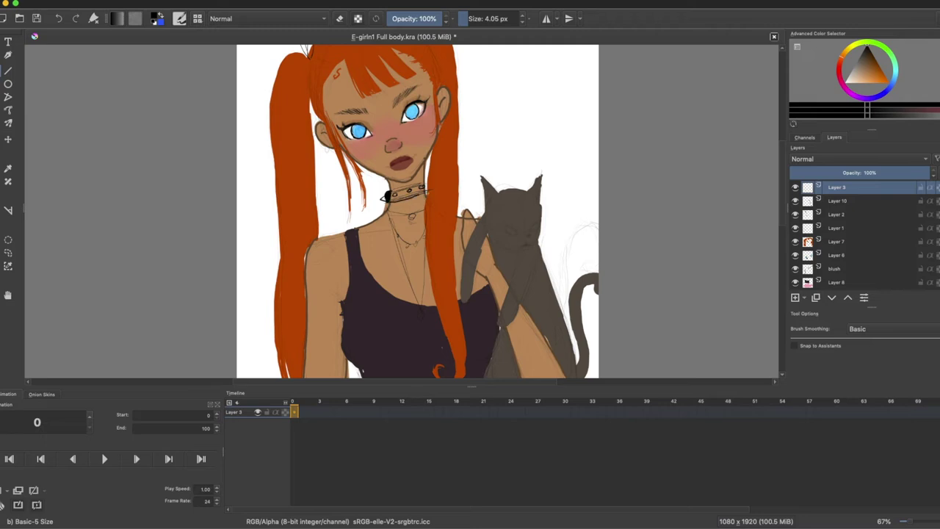
key(ctrl+z)
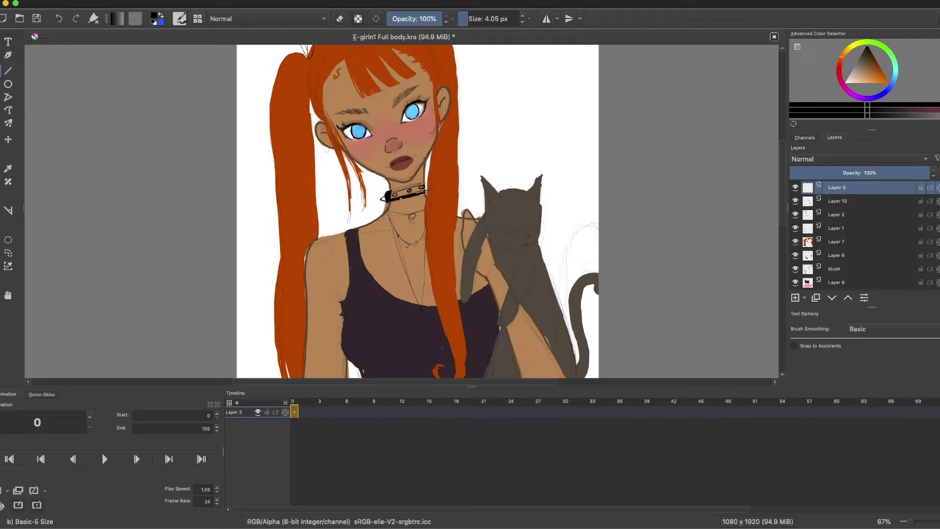
drag(389, 191, 423, 184)
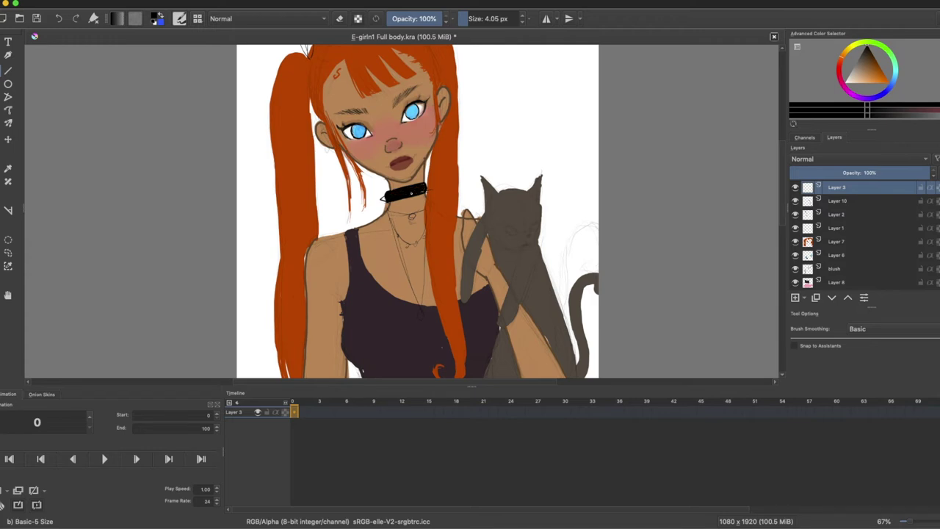
Step: Paint the choker's spike and studs light grey on Layer 3, undoing an unwanted stroke
drag(853, 68, 850, 72)
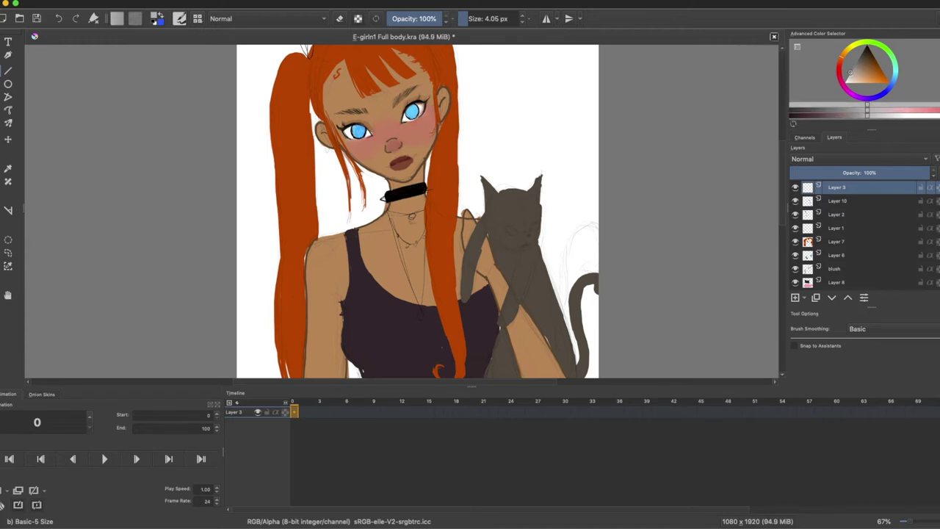
drag(386, 196, 383, 198)
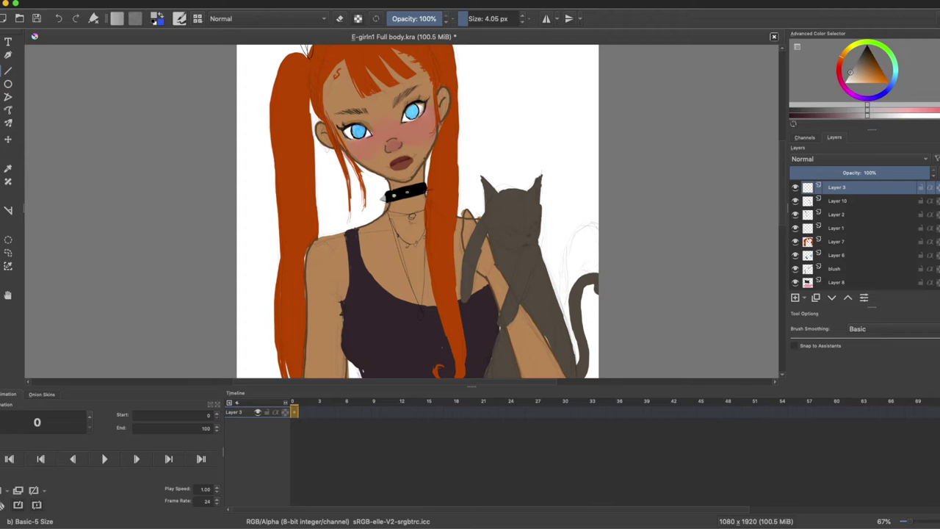
key(super+z)
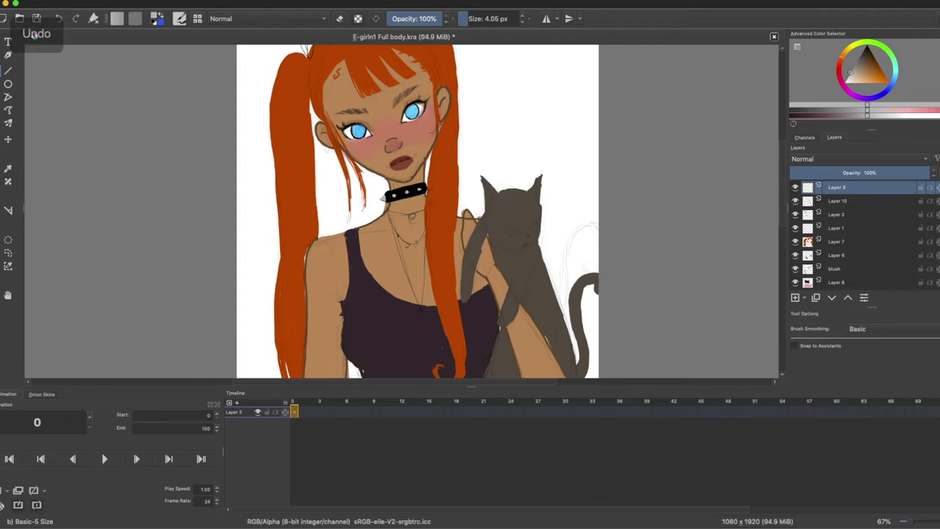
Step: Sample the orange hair colour for Layer 10 and choose a darker shade of it for the hair outline
drag(783, 225, 782, 236)
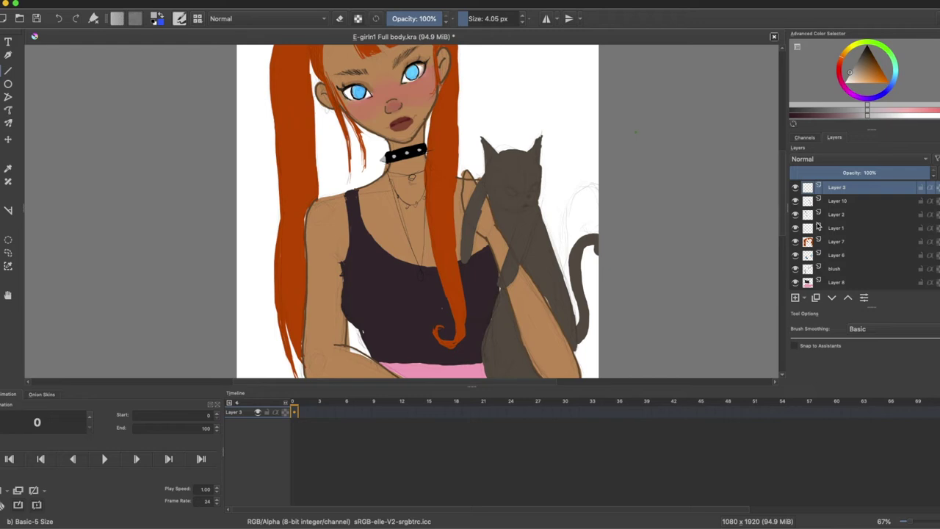
click(825, 205)
click(9, 168)
click(294, 169)
click(8, 72)
click(840, 116)
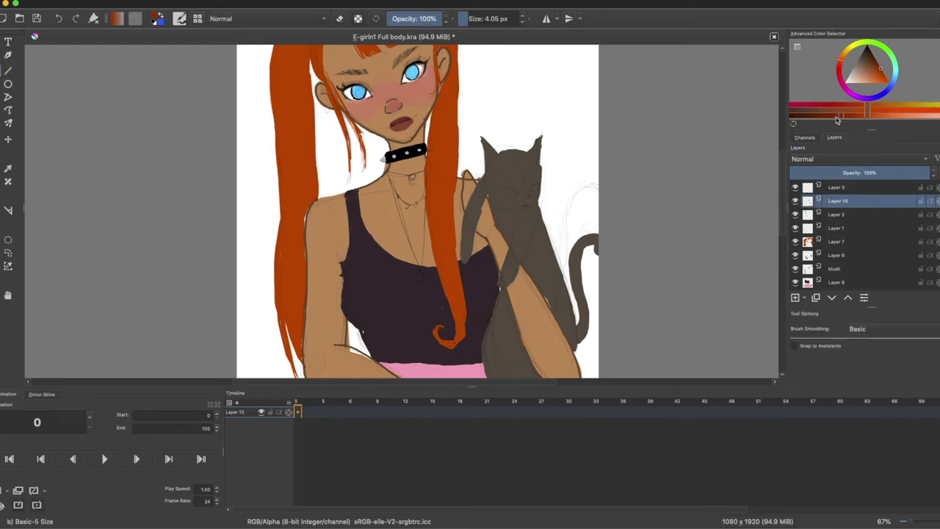
Step: Outline the ponytail beside the neck in dark orange with a 9.05 px brush, switching to Layer 3 and undoing unwanted strokes
click(521, 16)
key(super+z)
mouse_move(445, 80)
mouse_down()
mouse_move(427, 139)
mouse_move(425, 210)
mouse_move(425, 146)
mouse_move(436, 258)
mouse_move(426, 151)
mouse_up()
key(super+z)
click(839, 189)
key(super+z)
key(super+z)
key(ctrl+z)
key(ctrl+z)
key(ctrl+z)
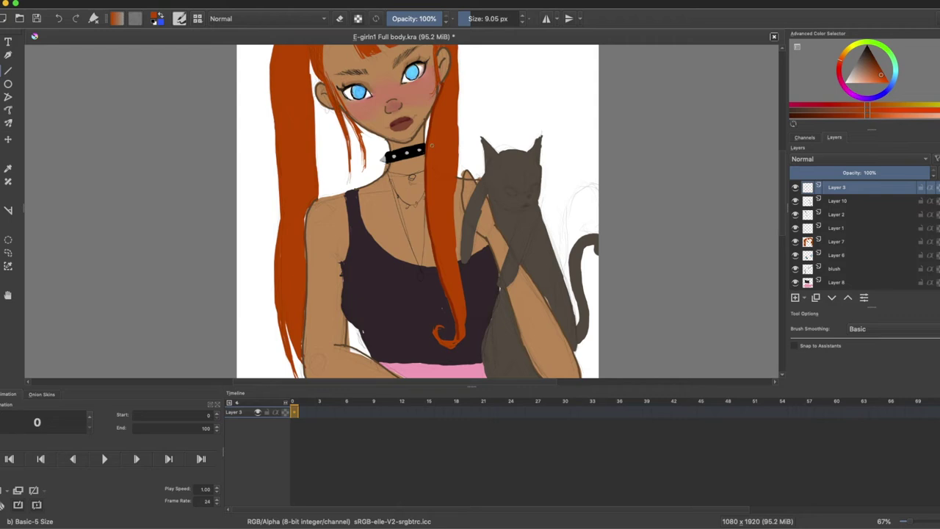
Step: Resample the hair colour and outline the crown and the hair roots in dark orange on Layer 3, undoing unwanted strokes
ctrl+click(339, 166)
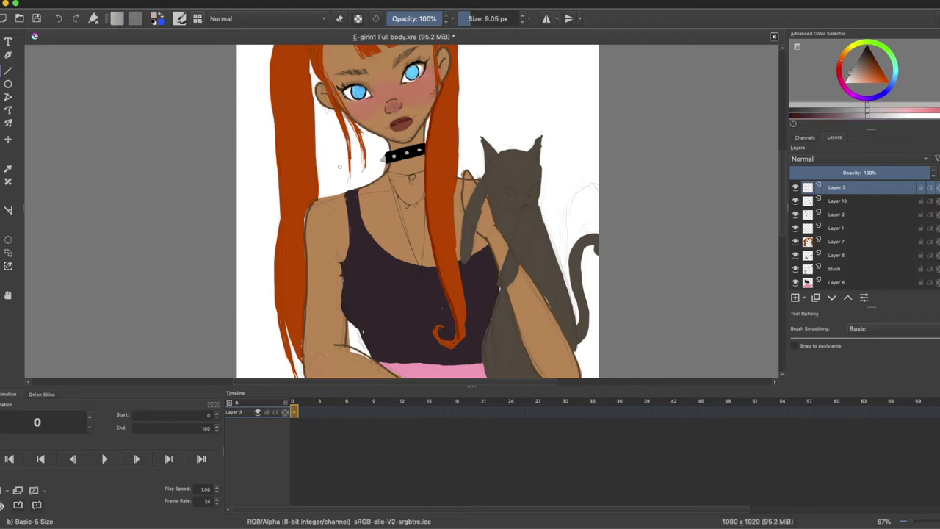
key(ctrl+z)
ctrl+click(302, 81)
scroll(309, 91, up, 2)
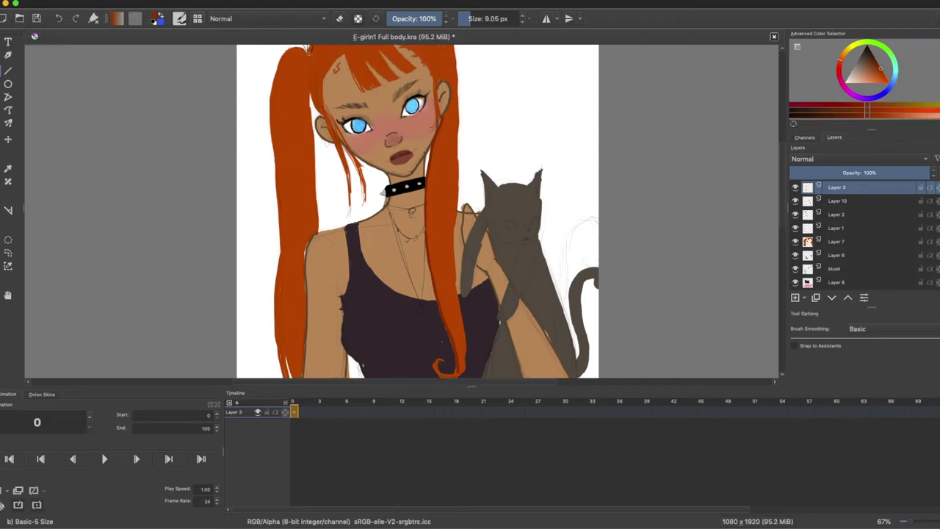
scroll(417, 211, up, 4)
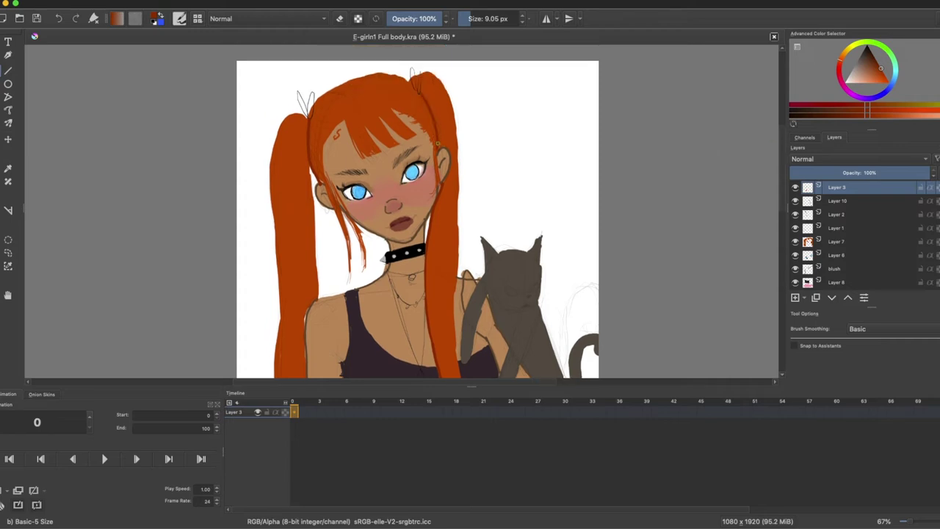
key(ctrl+z)
drag(420, 91, 439, 148)
key(ctrl+z)
key(ctrl+z)
mouse_move(315, 104)
mouse_down()
mouse_move(379, 74)
mouse_move(408, 80)
mouse_up()
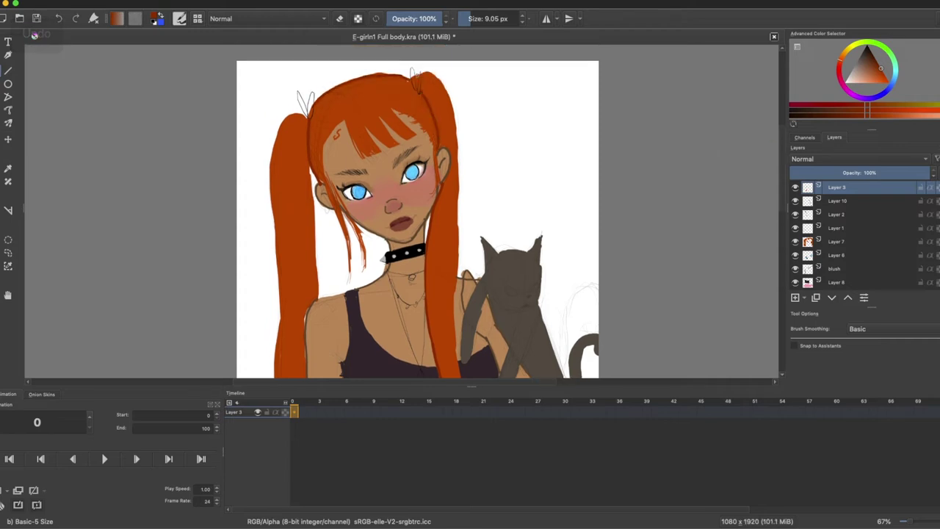
key(ctrl+z)
key(ctrl+shift+z)
key(ctrl+z)
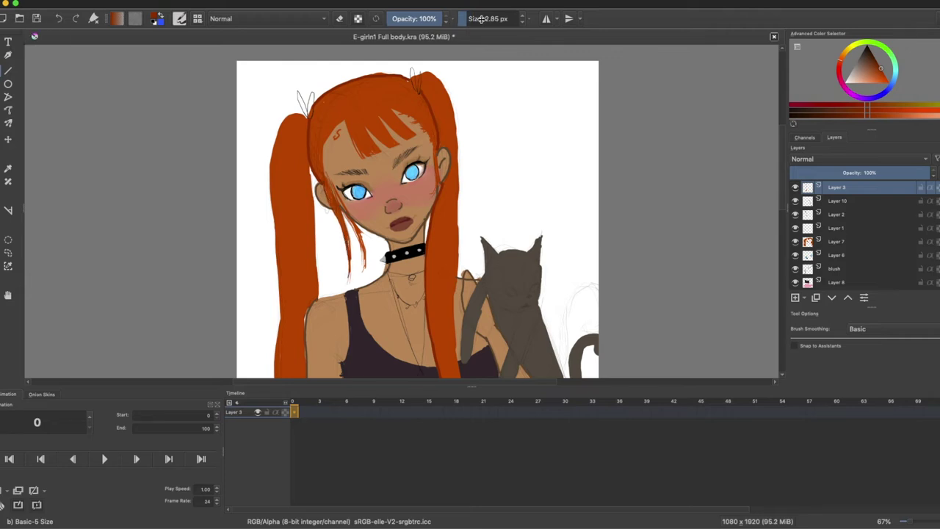
Step: Outline the outer edge of the picture's left ponytail on Layer 3 with an 8.85 px brush, erasing or undoing stray strokes
triple_click(522, 15)
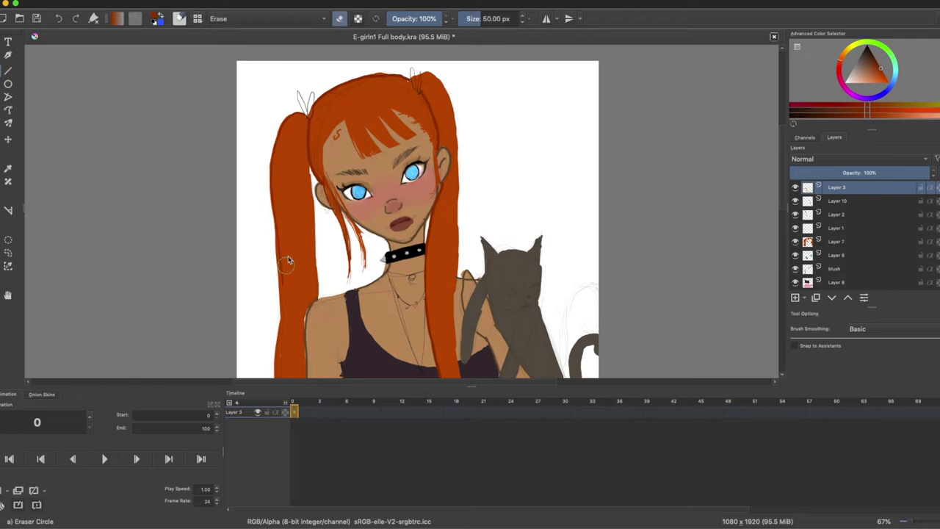
drag(281, 233, 286, 279)
key(ctrl+z)
triple_click(522, 15)
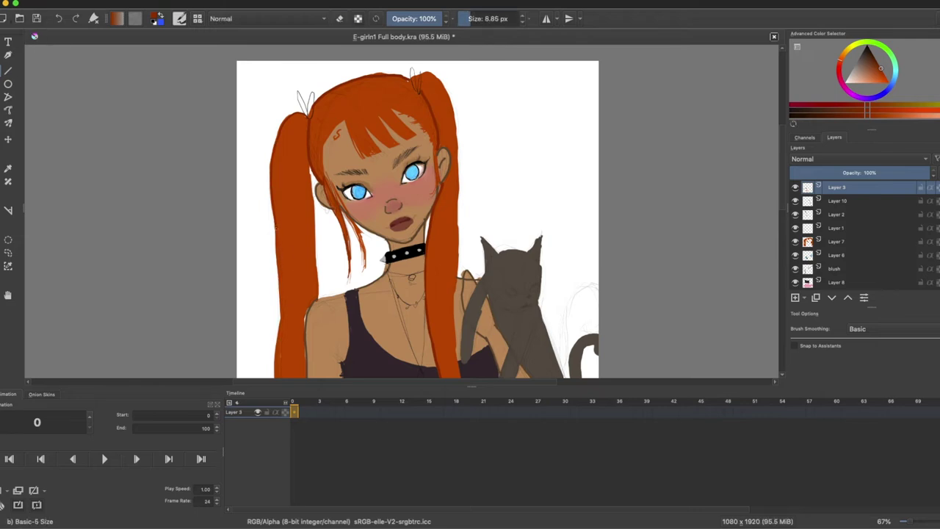
drag(277, 227, 276, 359)
scroll(417, 212, down, 3)
drag(277, 268, 276, 326)
drag(783, 196, 783, 215)
key(ctrl+z)
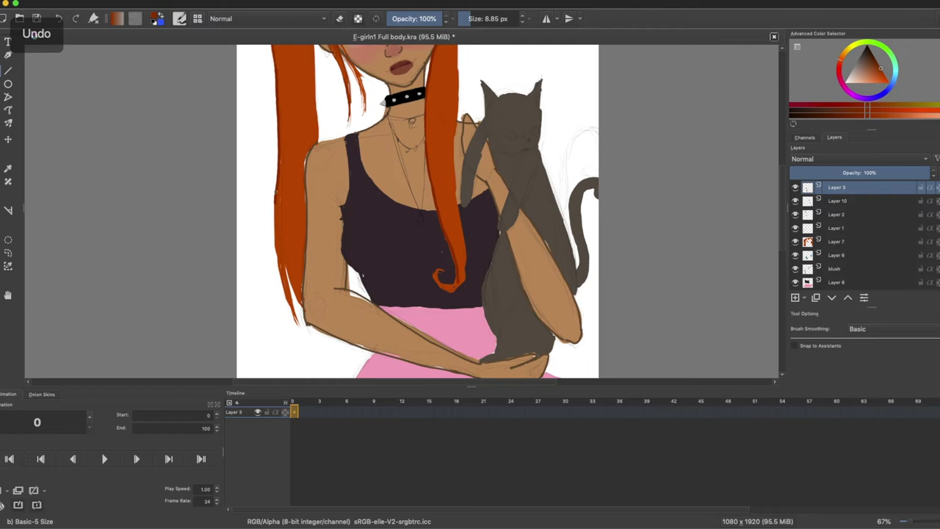
Step: Outline the tapered tip and inner edge of the picture's left ponytail in dark orange, undoing an unwanted stroke
mouse_move(275, 199)
mouse_down()
mouse_move(300, 325)
mouse_move(285, 256)
mouse_move(302, 307)
mouse_up()
drag(783, 218, 784, 203)
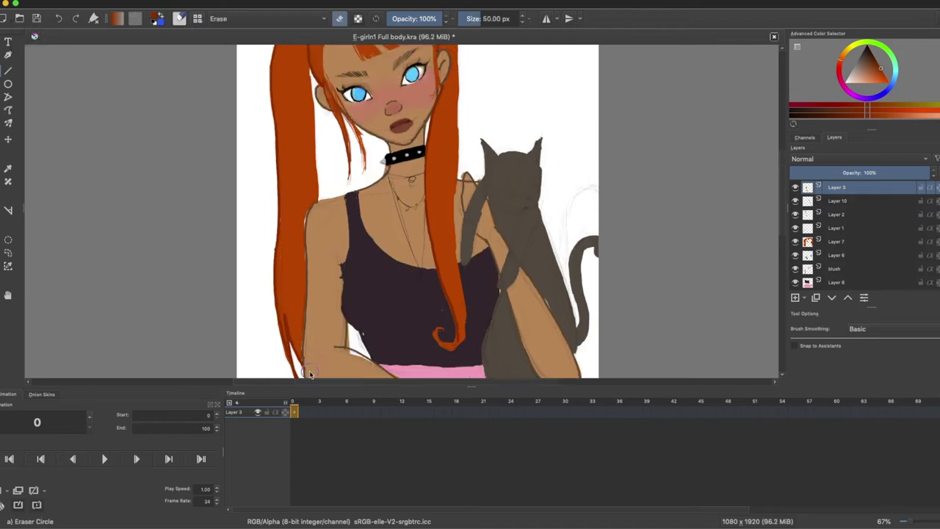
drag(310, 67, 318, 185)
key(ctrl+z)
Step: Outline the picture's right ponytail from its root down to the curled tip with the 8.85 px brush, undoing unwanted strokes
scroll(782, 199, up, 4)
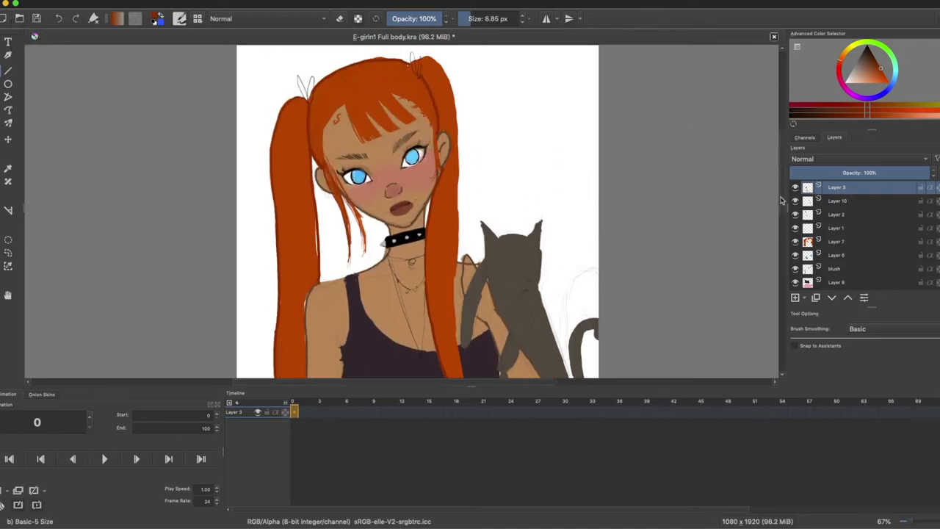
key(ctrl+z)
mouse_move(409, 66)
mouse_down()
mouse_move(439, 69)
mouse_move(457, 122)
mouse_move(461, 376)
mouse_up()
key(ctrl+z)
scroll(417, 213, down, 7)
key(ctrl+z)
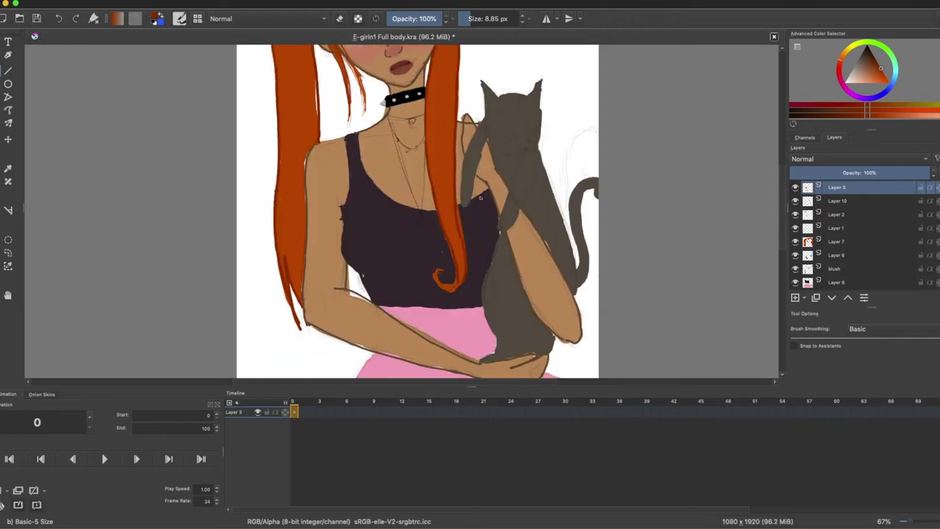
Step: Tidy the hair colour on Layer 7 with the 50 px eraser and return to Layer 3
click(836, 242)
key(slash)
click(864, 191)
scroll(417, 213, up, 9)
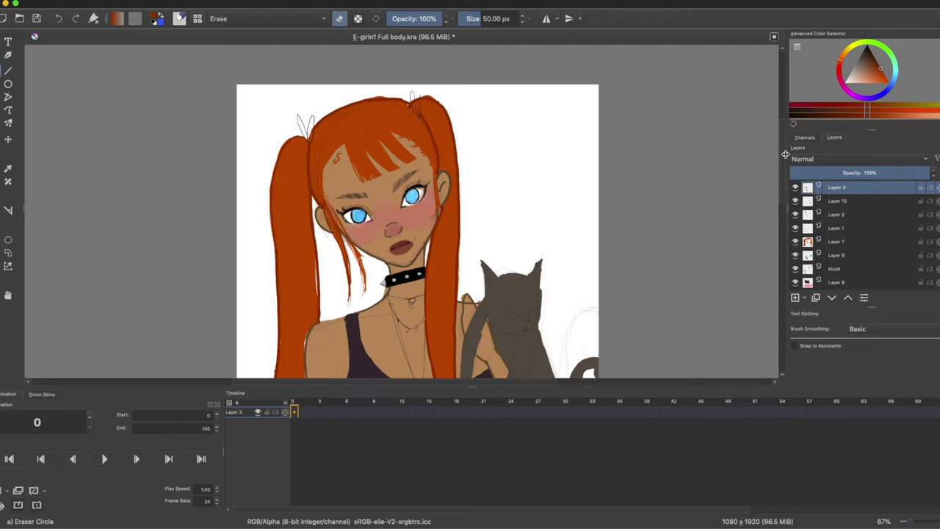
Step: Draw hair strand lines from the parting and the right ponytail root on Layer 3 with a 3.97 px brush, undoing unwanted strokes
key(slash)
key(ctrl+z)
key(ctrl+z)
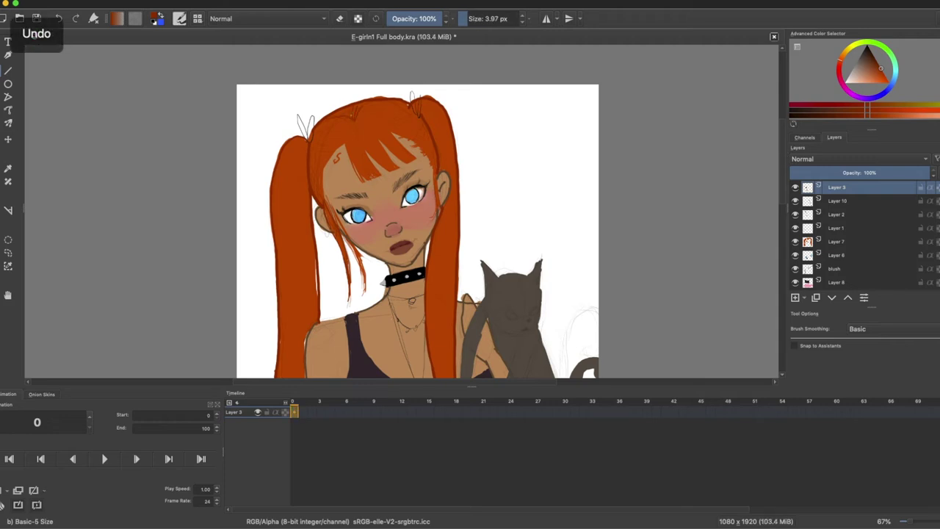
drag(355, 117, 364, 93)
key(slash)
key(slash)
key(ctrl+z)
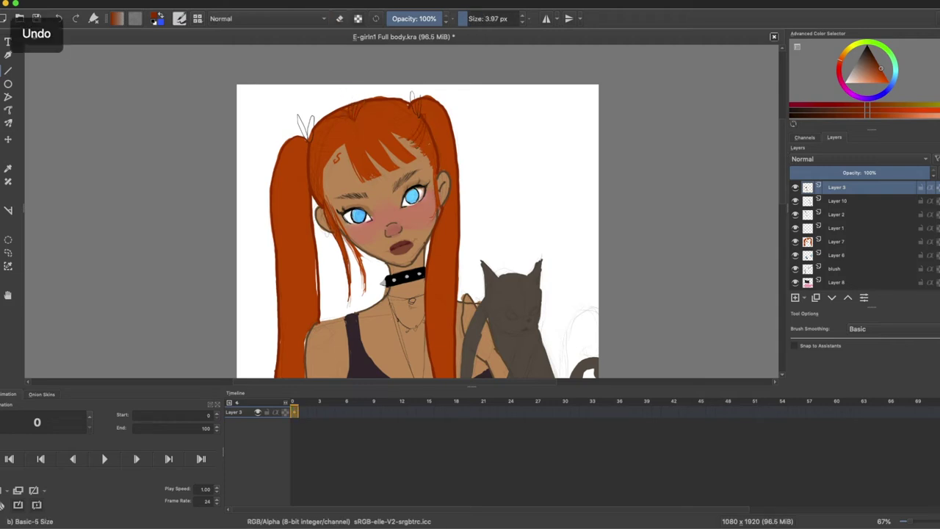
key(ctrl+z)
key(ctrl+z)
key(ctrl+z)
key(ctrl+z)
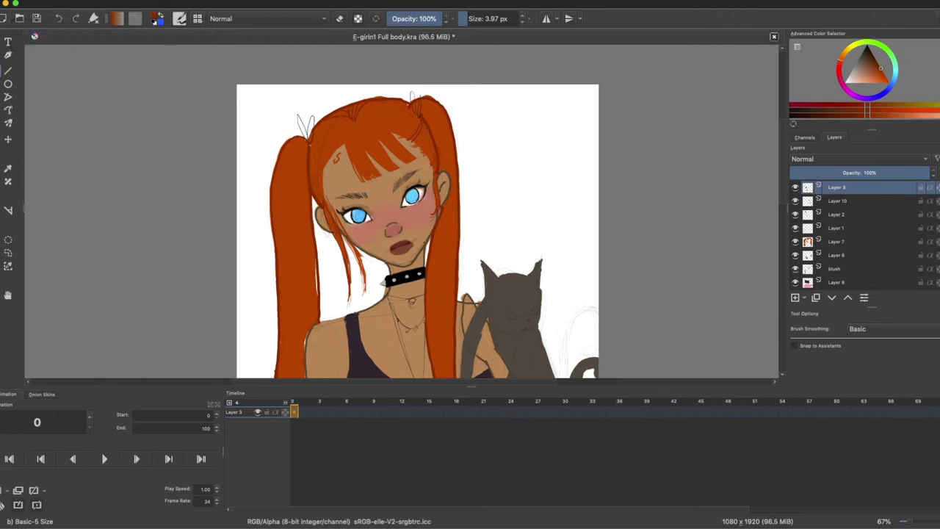
Step: Add fine strand lines running from the left ponytail root across the hair with a 1.96 px brush, cleaning up stray strokes
key(e)
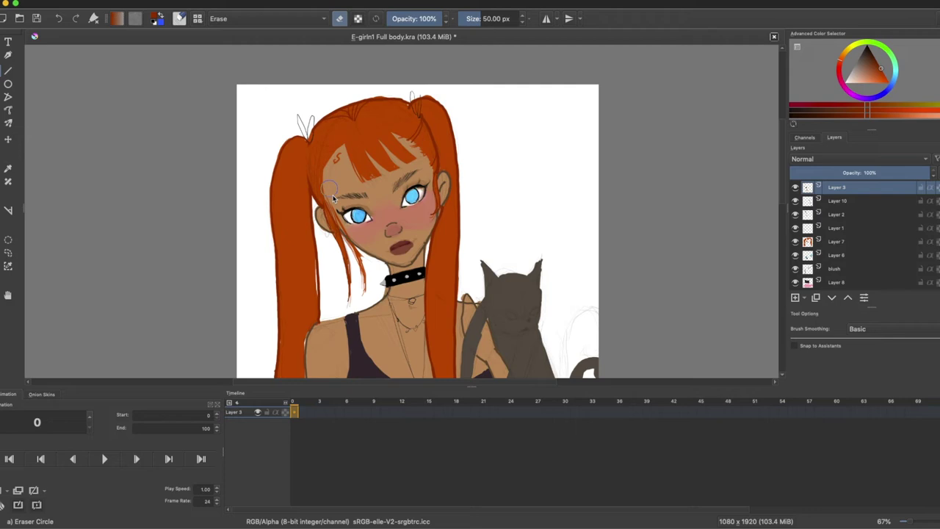
key(e)
key(ctrl+z)
drag(309, 140, 306, 183)
click(465, 18)
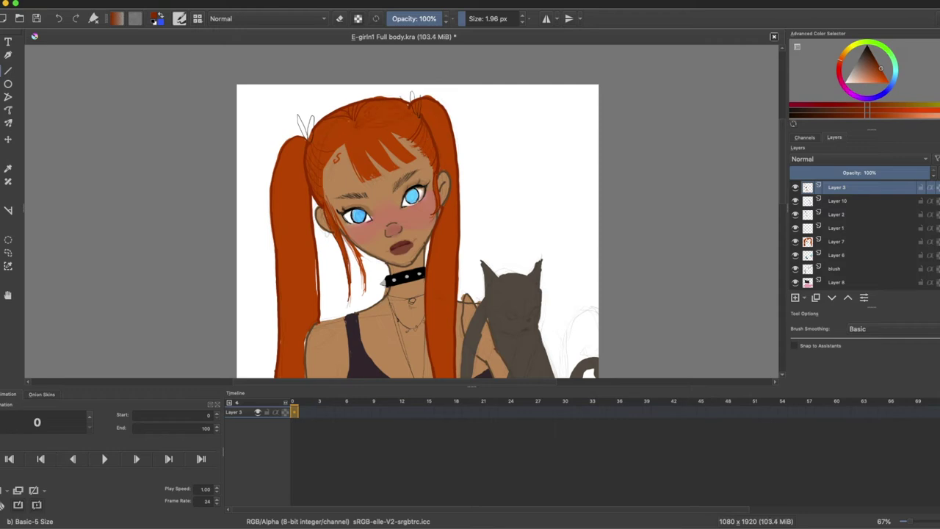
key(ctrl+z)
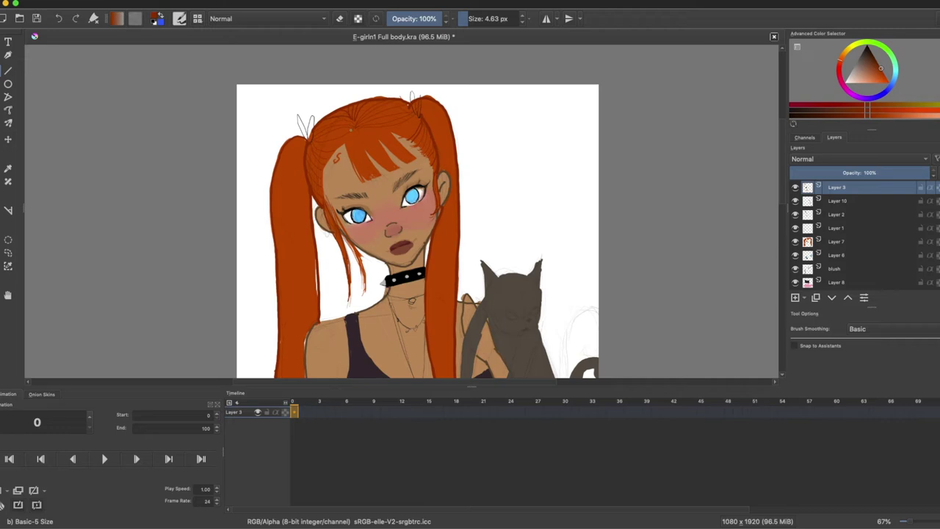
Step: Outline the bangs in dark orange on Layer 3 with a 4.63 px brush, undoing or erasing stray lines with an 8 px eraser
key(ctrl+z)
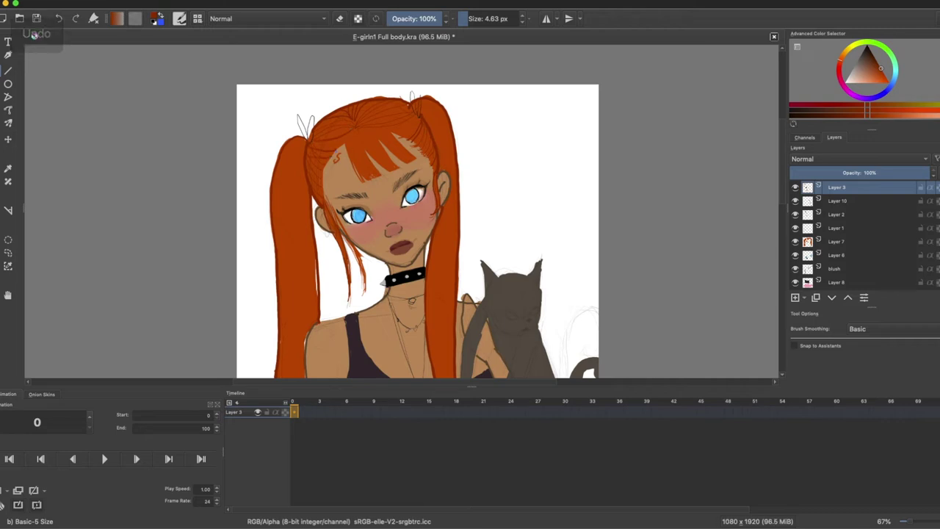
key(ctrl+z)
key(ctrl+z)
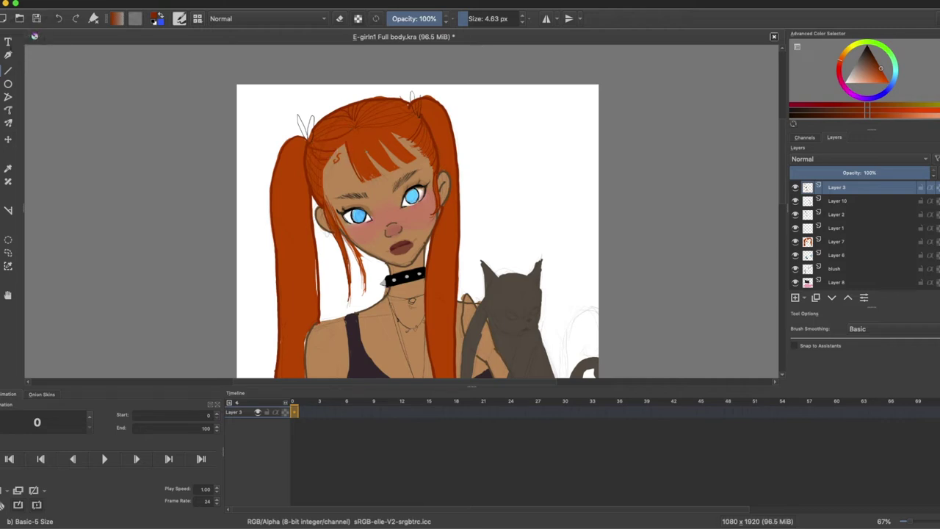
key(ctrl+z)
key(ctrl+z)
key(ctrl+z)
key(ctrl+z)
key(e)
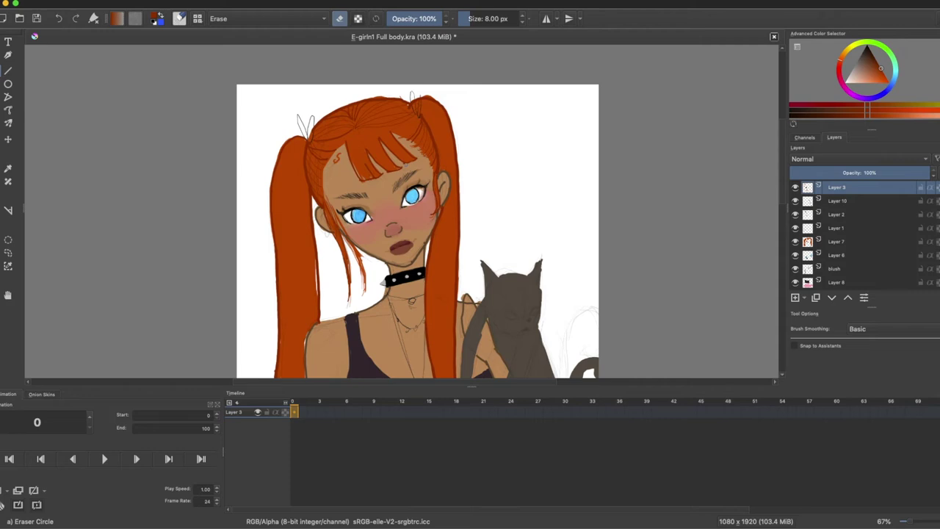
Step: Add a new layer above Layer 3 and choose a light pinkish purple with the 4.63 px brush active
key(slash)
scroll(417, 221, down, 2)
scroll(417, 220, up, 1)
click(795, 297)
click(862, 82)
click(852, 95)
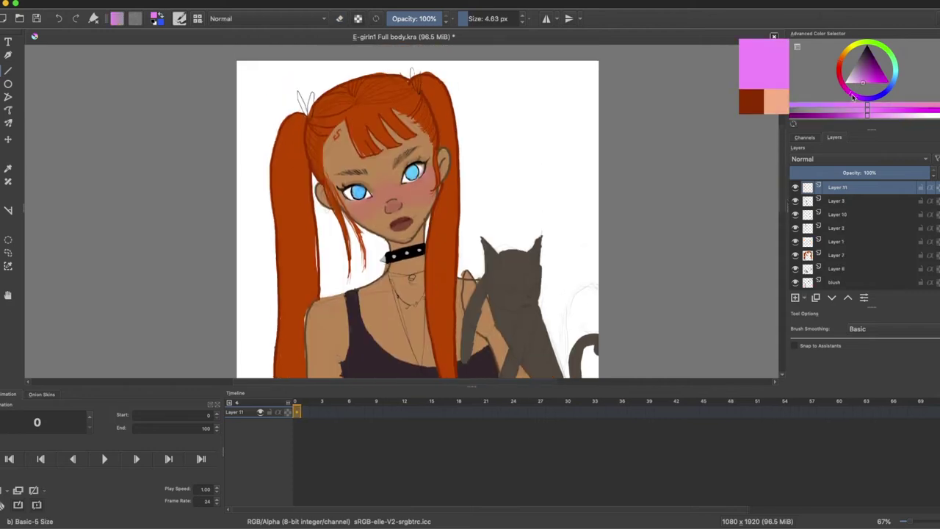
Step: Paint and outline the ribbons at both ponytail roots in pink on Layer 11 with the 4.63 px brush and save the file
click(854, 86)
click(867, 83)
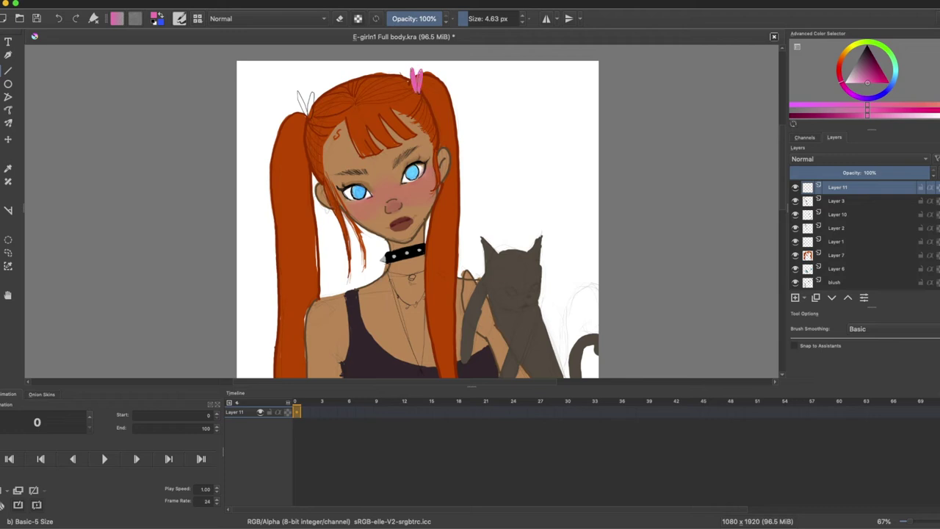
mouse_move(299, 92)
mouse_down()
mouse_move(303, 108)
mouse_move(313, 94)
mouse_move(311, 104)
mouse_up()
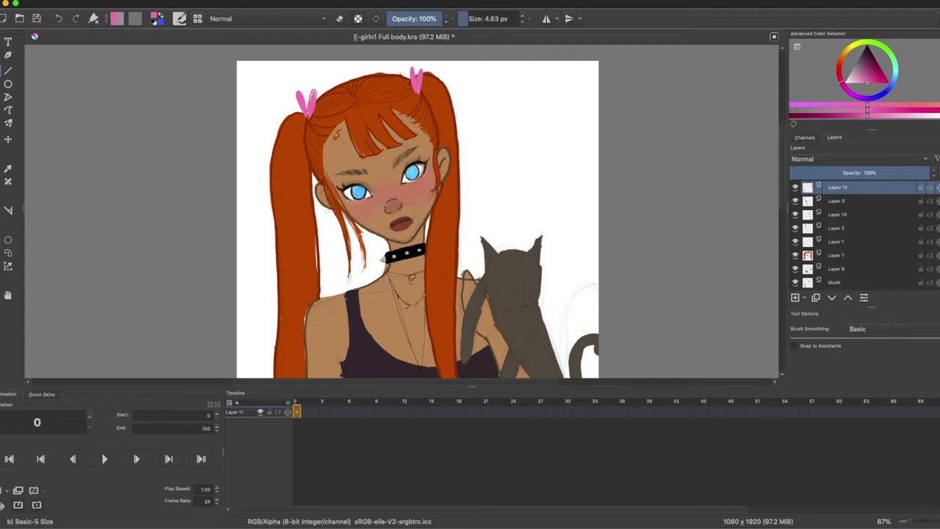
click(873, 83)
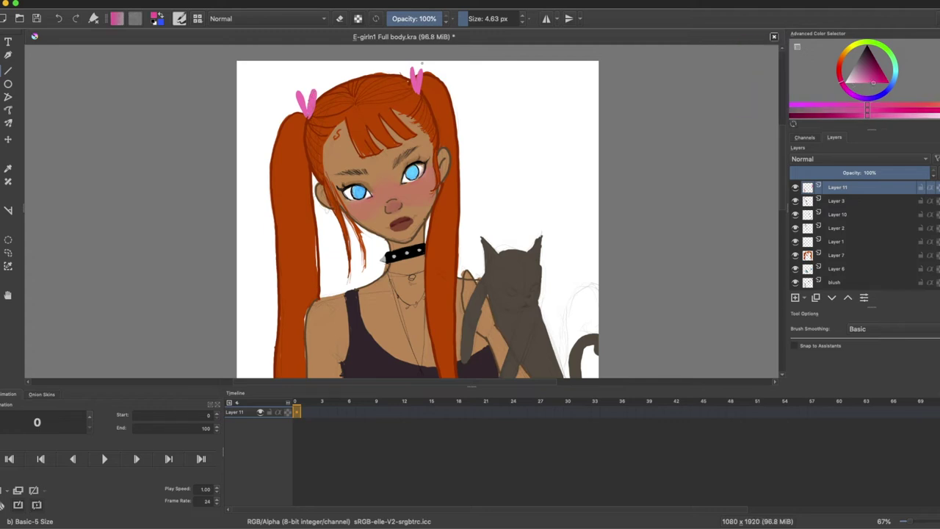
drag(309, 110, 315, 89)
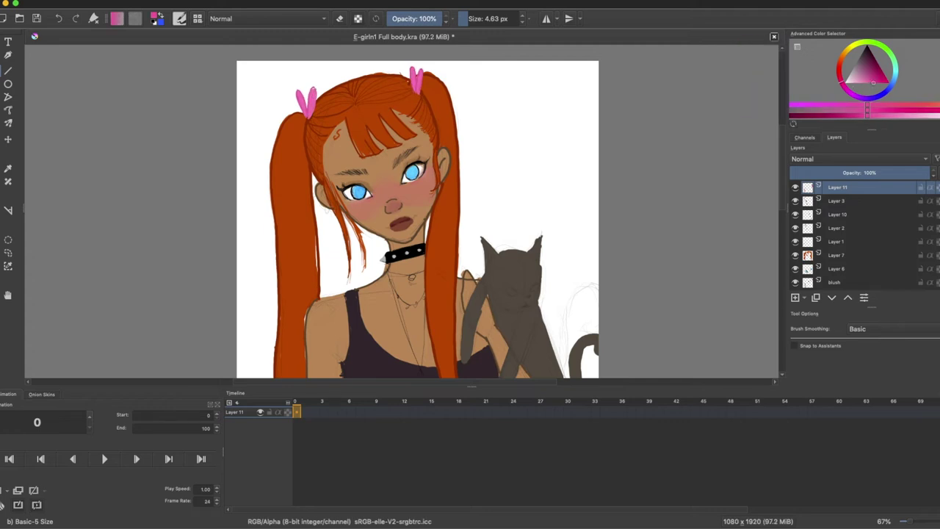
click(41, 0)
click(54, 38)
Step: Smooth the tank top's ragged side and strap edges on Layer 8 with its sampled dark colour and a 22.75 px brush
drag(782, 157, 775, 181)
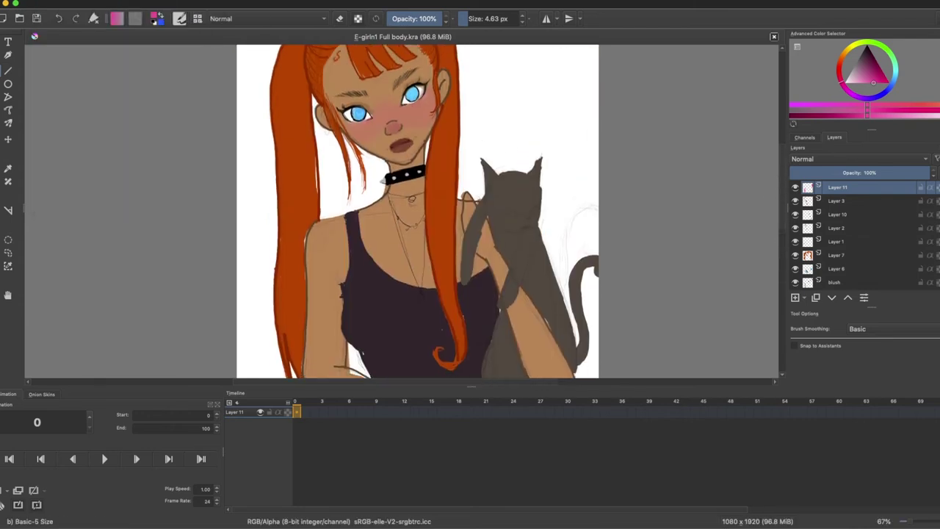
click(837, 214)
scroll(837, 235, down, 3)
click(837, 255)
click(8, 168)
click(367, 293)
click(7, 72)
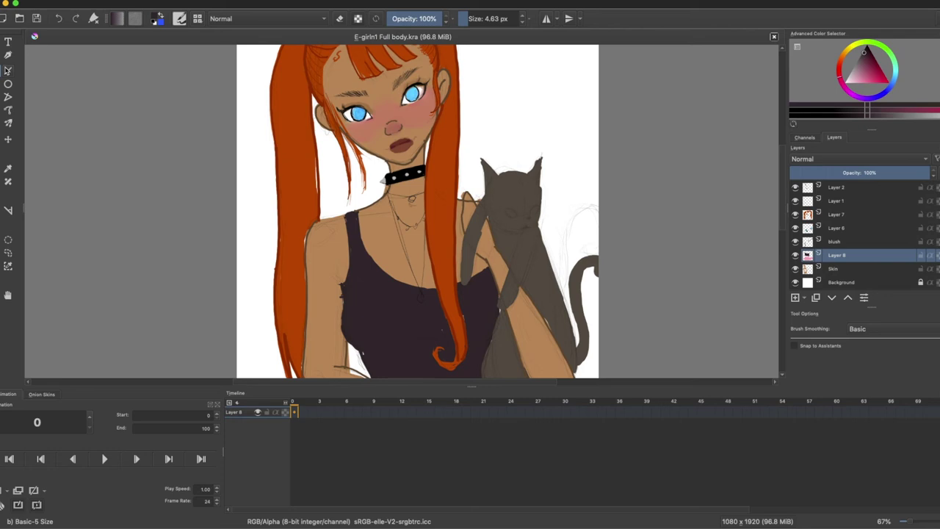
click(478, 19)
drag(350, 294, 367, 354)
click(443, 335)
click(474, 19)
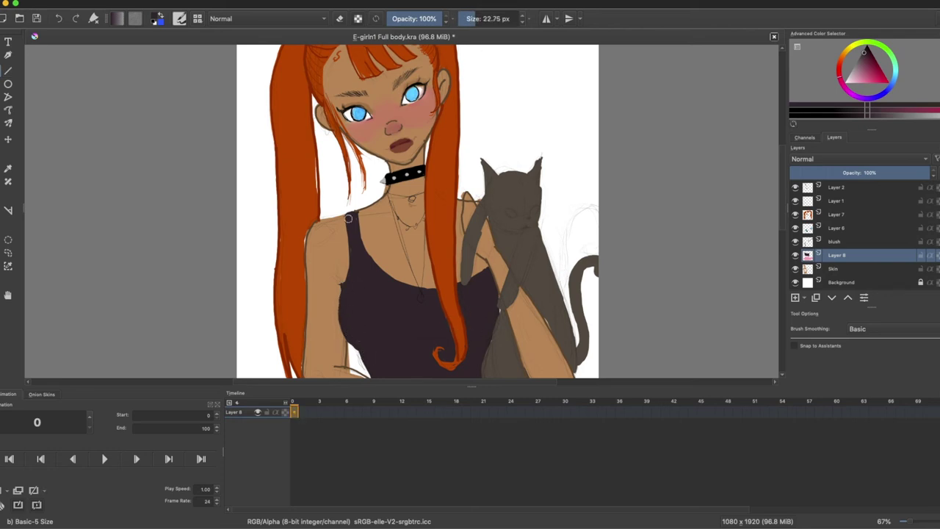
Step: Add a layer above Layer 8 and outline the tank top's strap, sides and neckline in near-black at 6.17 px, undoing stray strokes
click(796, 296)
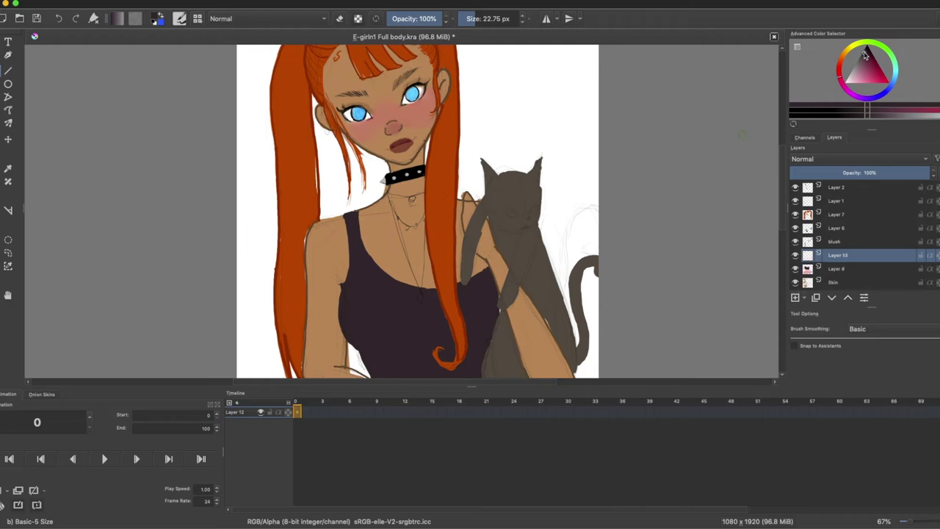
key(bracketleft)
key(bracketleft)
key(bracketleft)
key(bracketleft)
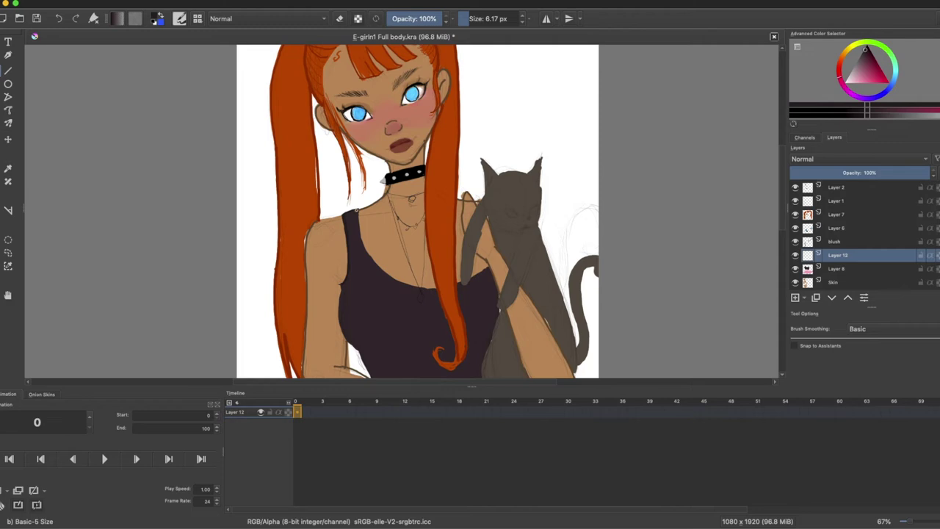
drag(343, 285, 342, 327)
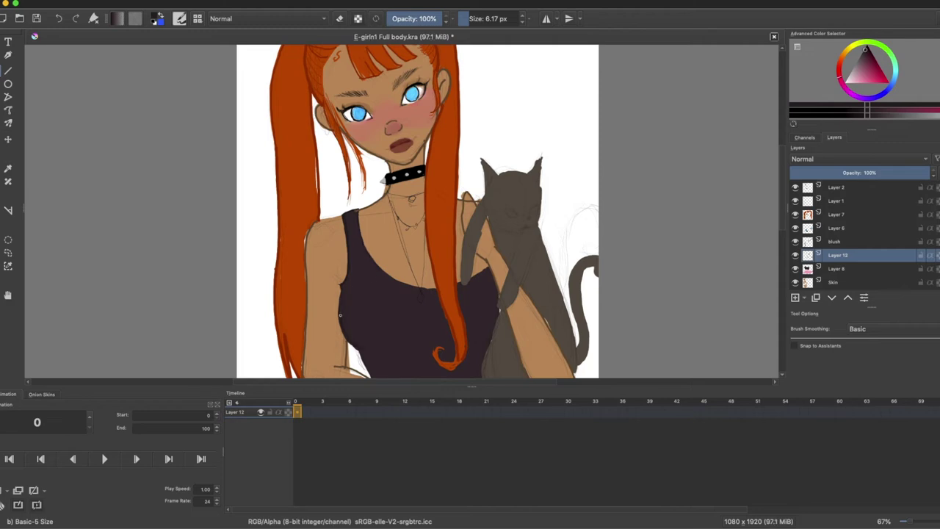
mouse_move(375, 262)
mouse_down()
mouse_move(427, 288)
mouse_move(484, 267)
mouse_move(499, 316)
mouse_up()
key(ctrl+z)
key(ctrl+z)
key(ctrl+z)
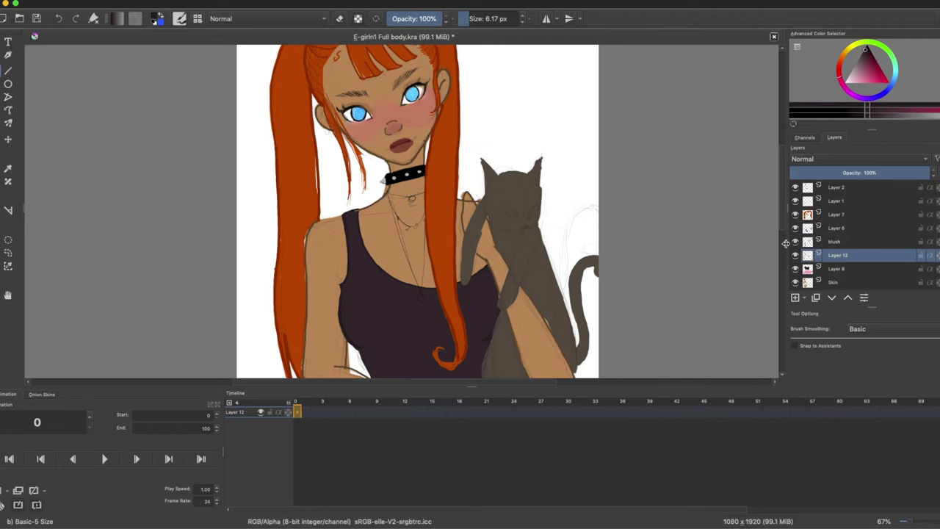
Step: Outline the tank top's hem and draw dark folds under the bust with a 9.05 px brush, undoing unwanted strokes
scroll(482, 342, down, 3)
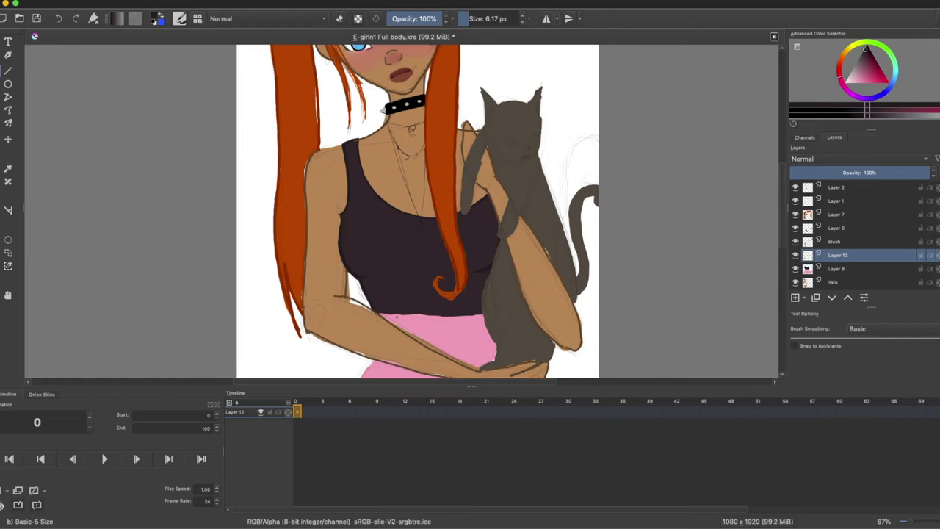
drag(377, 313, 405, 317)
key(ctrl+z)
click(470, 19)
key(ctrl+z)
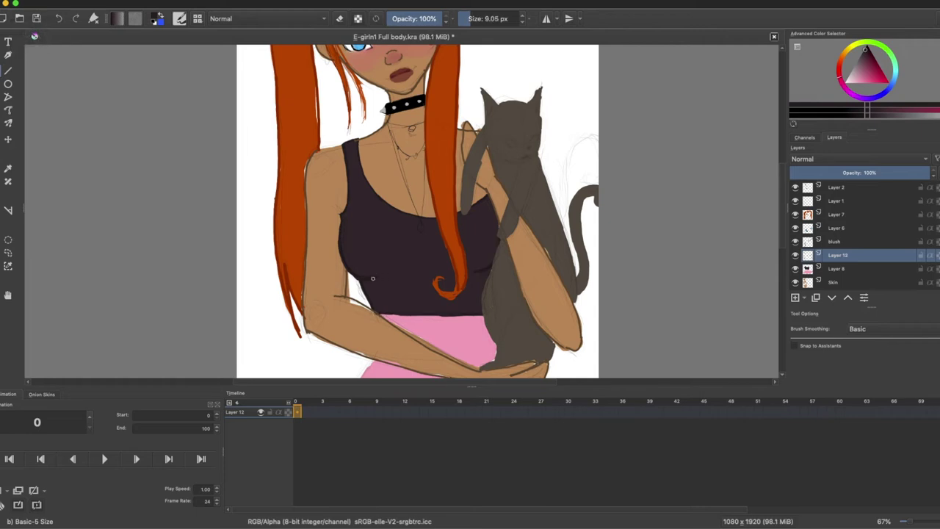
drag(362, 283, 367, 291)
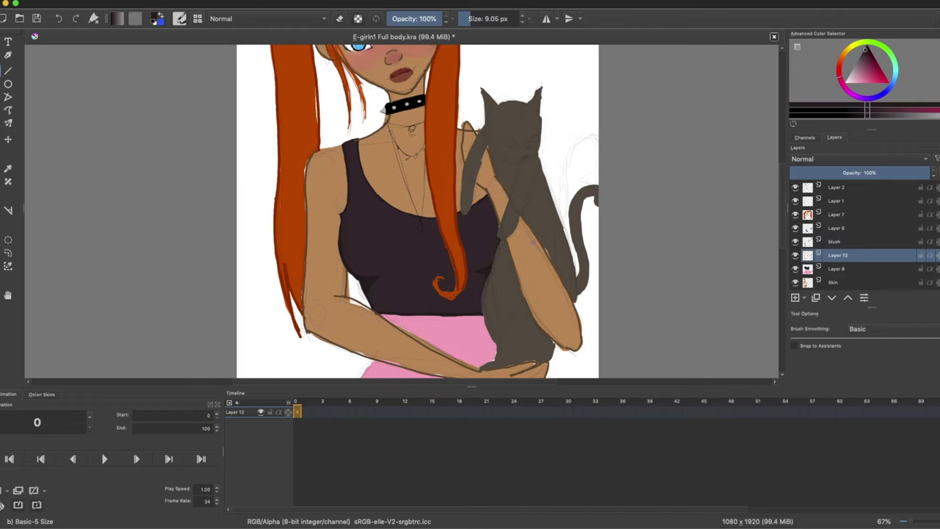
key(ctrl+z)
Step: Add a layer above Layer 12 and draw the skirt's waistline in a darker shade of its sampled pink with the 9.05 px brush
scroll(417, 212, down, 3)
click(795, 297)
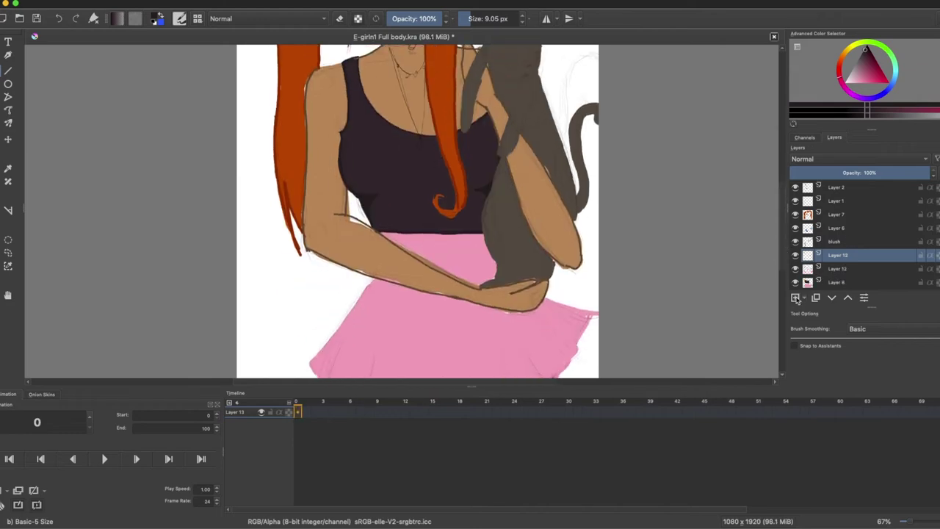
click(9, 168)
click(352, 327)
click(2, 70)
click(864, 76)
key(super+z)
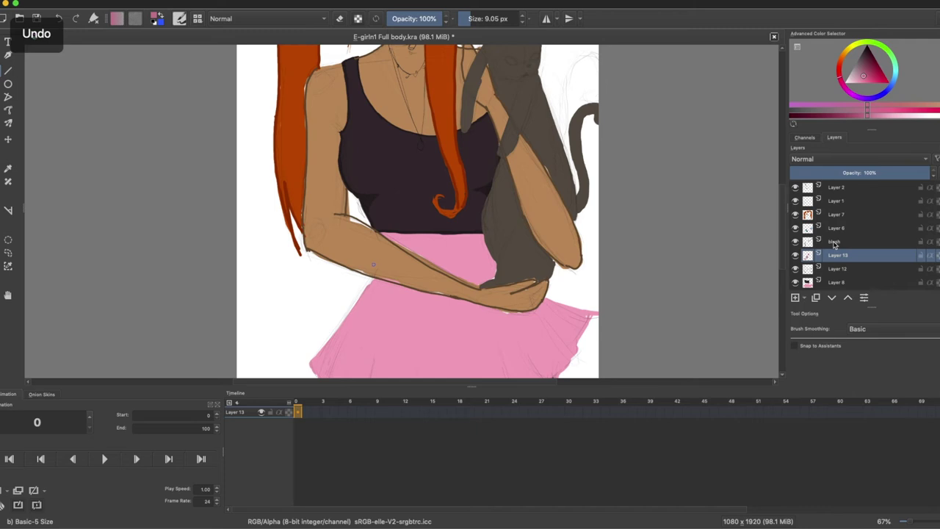
key(super+z)
mouse_move(379, 232)
mouse_down()
mouse_move(484, 234)
mouse_move(412, 233)
mouse_up()
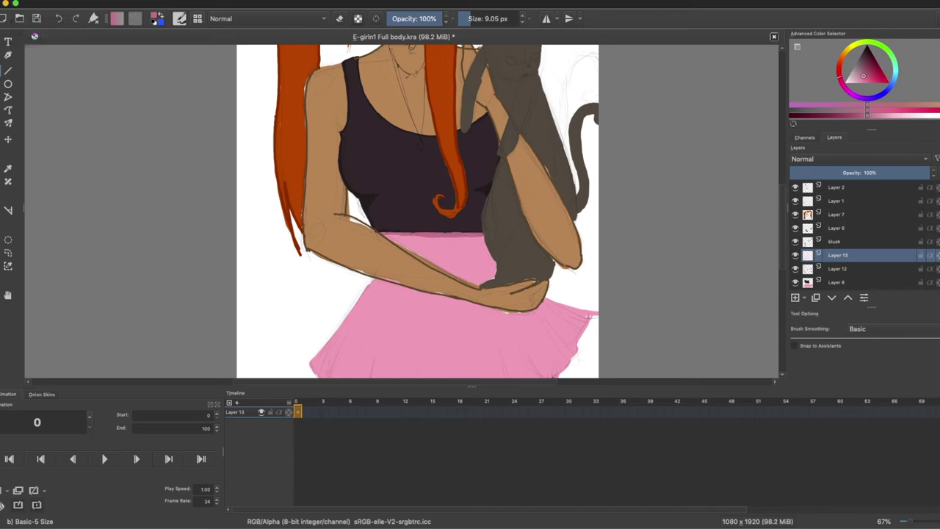
Step: Outline the skirt's sides and ruffled hem and draw short pleat lines on Layer 13 in dark pink, undoing a stray stroke
mouse_move(366, 278)
mouse_down()
mouse_move(307, 353)
mouse_move(323, 343)
mouse_up()
drag(304, 353, 316, 372)
drag(782, 254, 782, 259)
drag(783, 222, 783, 240)
mouse_move(317, 286)
mouse_down()
mouse_move(327, 261)
mouse_move(332, 296)
mouse_up()
mouse_move(333, 295)
mouse_down()
mouse_move(338, 279)
mouse_move(363, 306)
mouse_up()
drag(375, 265, 363, 316)
drag(416, 292, 414, 321)
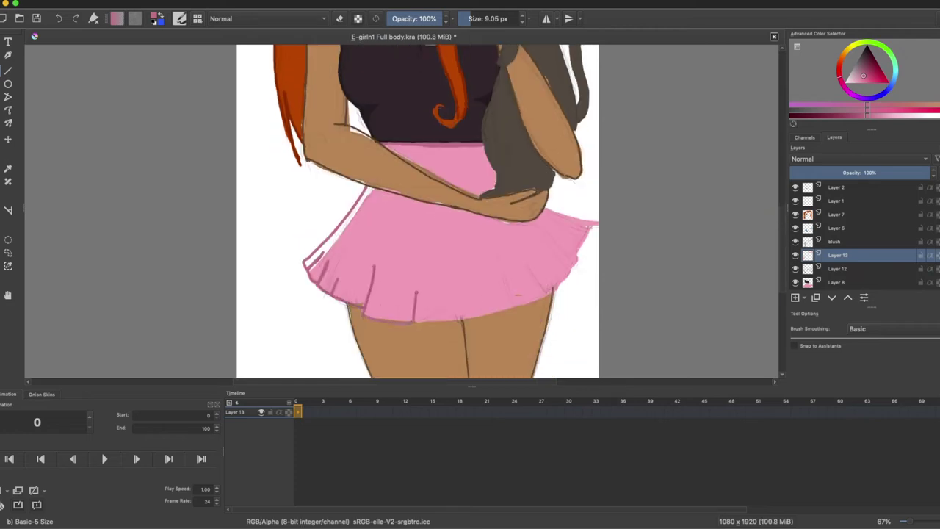
drag(534, 273, 549, 290)
drag(551, 291, 576, 268)
drag(549, 246, 577, 268)
key(super+z)
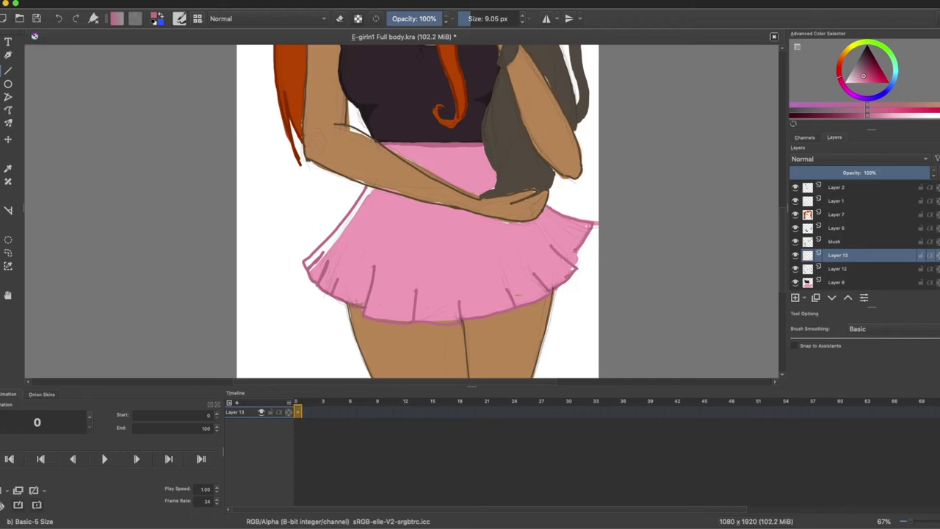
Step: Fill the white gap inside the skirt's left outline on Layer 8 with the sampled skirt pink and an 86.16 px brush
scroll(417, 212, up, 2)
click(836, 282)
key(p)
click(353, 280)
key(b)
click(485, 19)
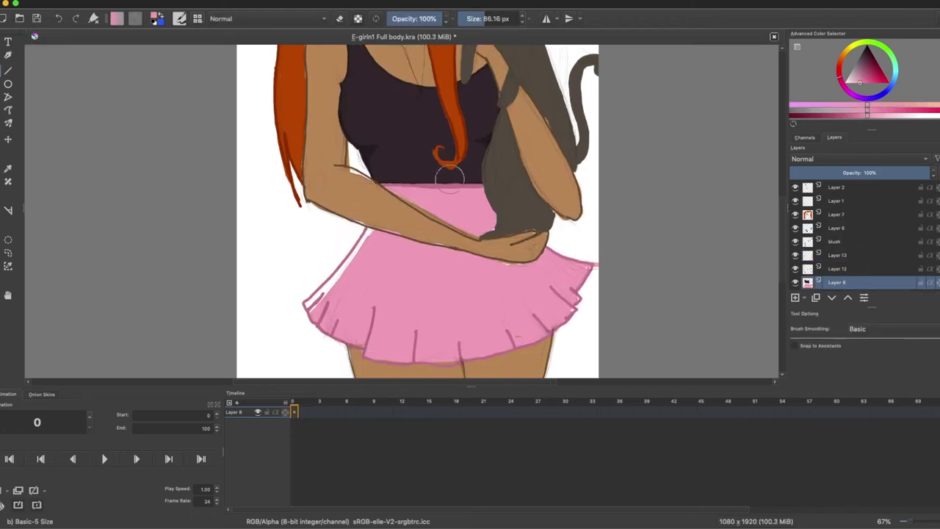
drag(320, 307, 326, 302)
click(383, 223)
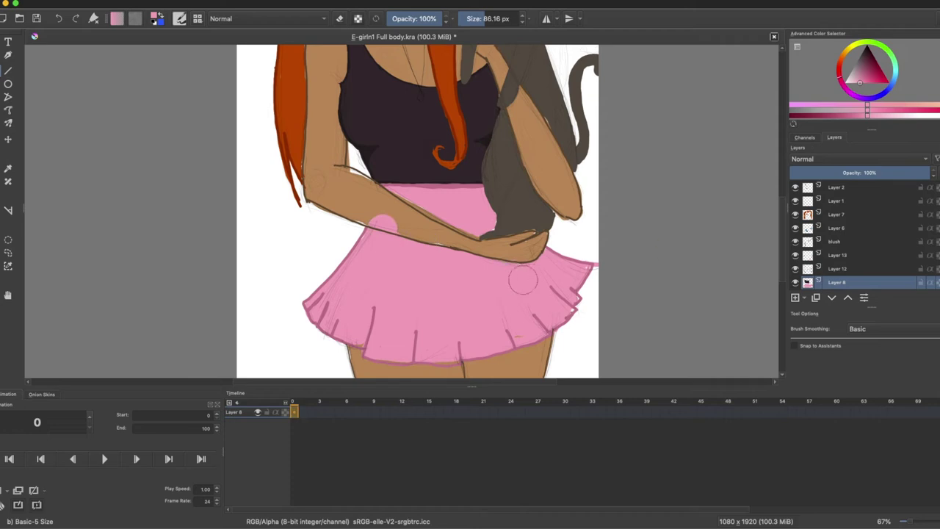
Step: Erase the pink spill over the forearm on Layer 8 with a 27 px eraser
key(ctrl+z)
click(479, 19)
key(slash)
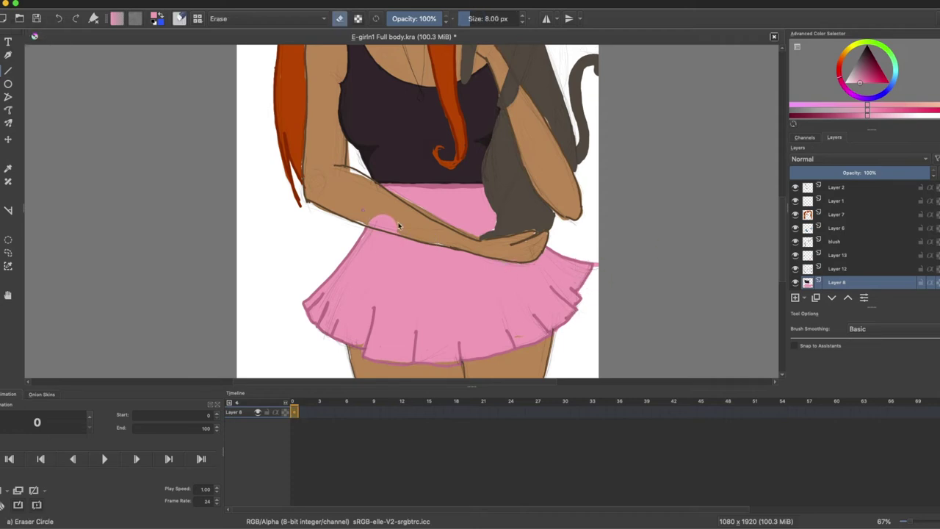
key(bracketright)
key(bracketright)
mouse_move(399, 227)
mouse_down()
mouse_move(364, 191)
mouse_move(399, 229)
mouse_up()
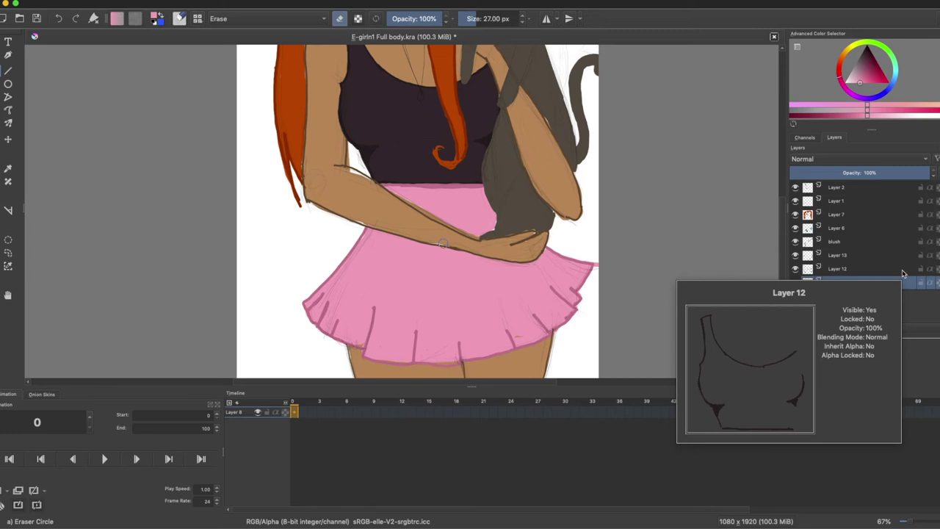
Step: Select the Skin layer, sample the arm's skin tone for the 37.04 px brush and switch to the 27 px eraser
scroll(901, 272, down, 3)
click(832, 271)
key(slash)
click(9, 169)
click(327, 176)
key(b)
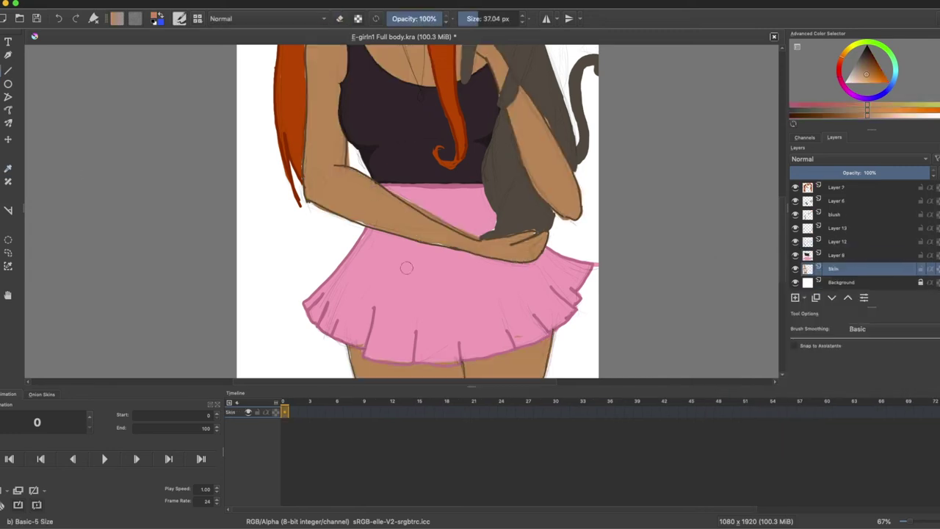
key(e)
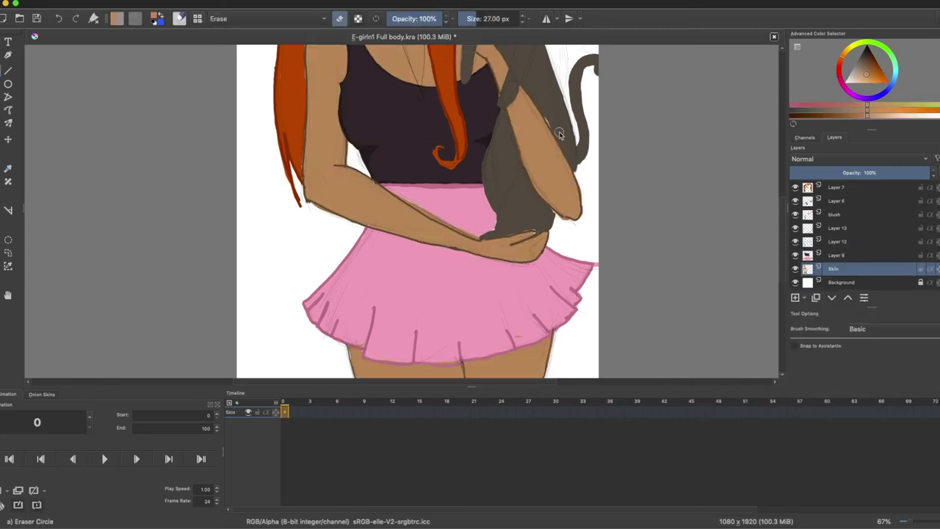
key(slash)
key(p)
click(550, 101)
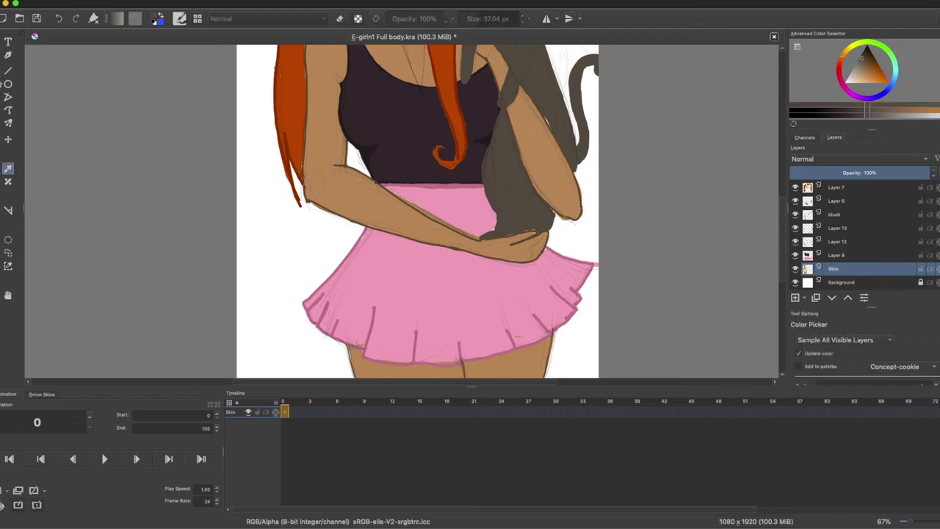
key(b)
scroll(550, 101, up, 4)
key(minus)
scroll(938, 255, up, 5)
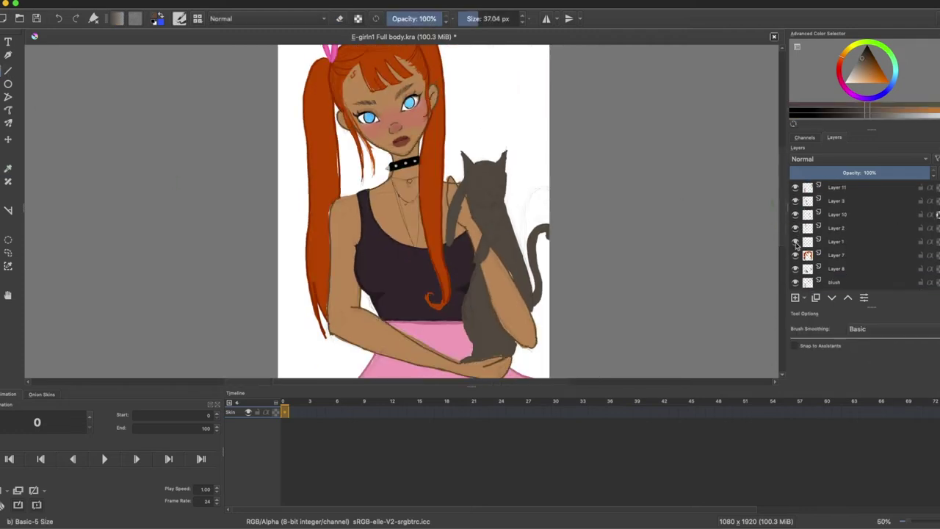
click(795, 283)
click(795, 283)
drag(504, 213, 514, 253)
key(ctrl+z)
key(ctrl+z)
key(ctrl+z)
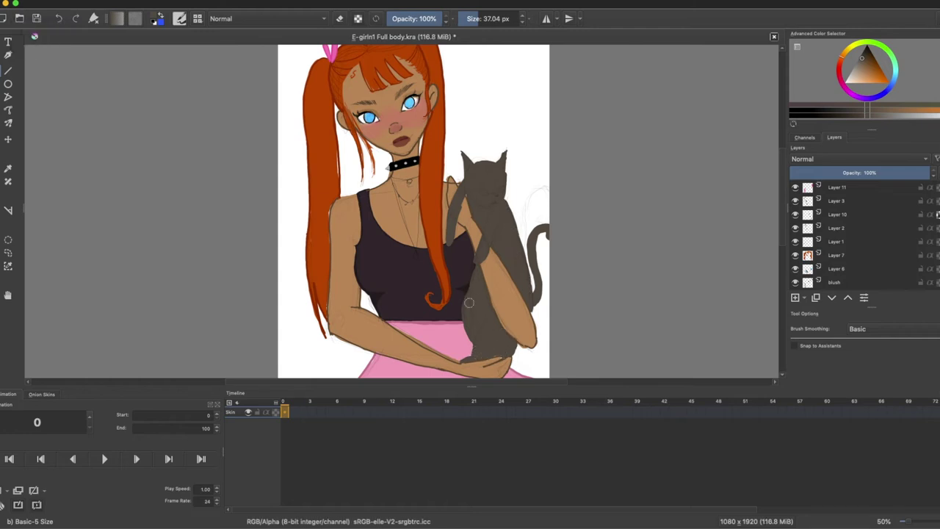
Step: Add a new layer above Layer 11 and sample the arm's skin tone for the 37.04 px brush
scroll(781, 255, down, 5)
drag(781, 255, 781, 254)
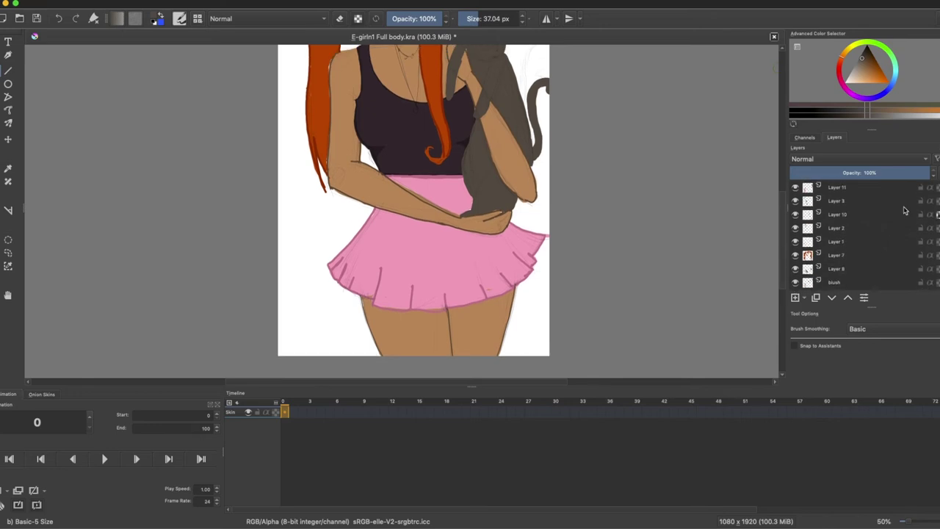
click(808, 189)
click(795, 297)
click(9, 169)
click(345, 140)
click(3, 72)
Step: Try to fill the gap between the skirt's hem and the left thigh on the Skin layer with the sampled skin tone
scroll(844, 242, down, 5)
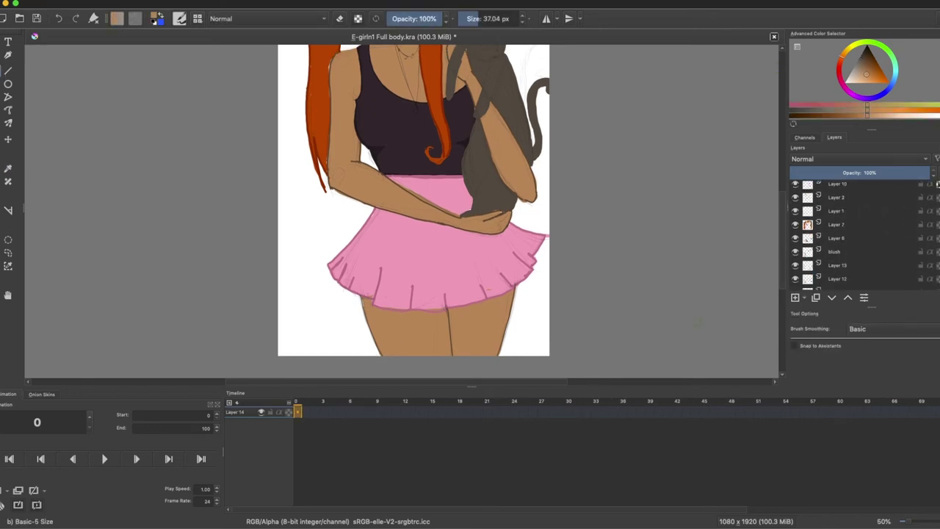
click(834, 268)
drag(361, 301, 365, 316)
key(super+z)
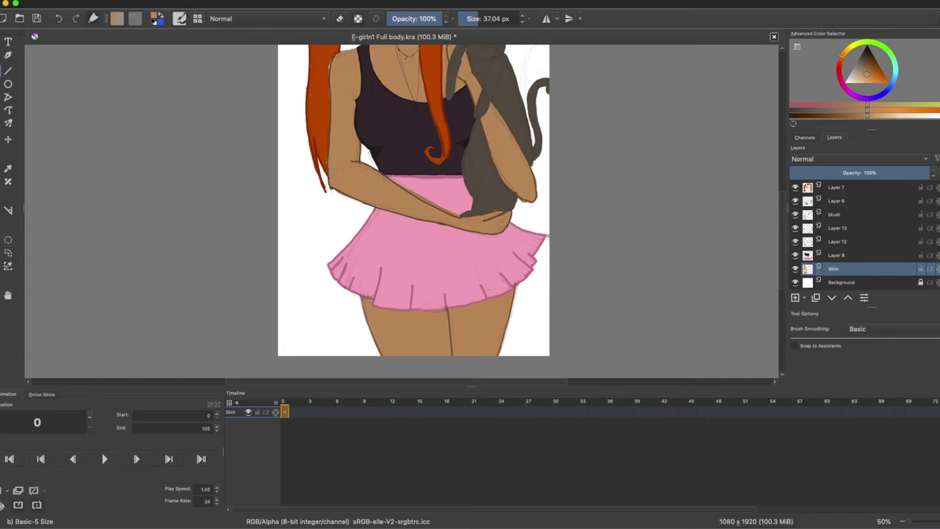
key(e)
key(e)
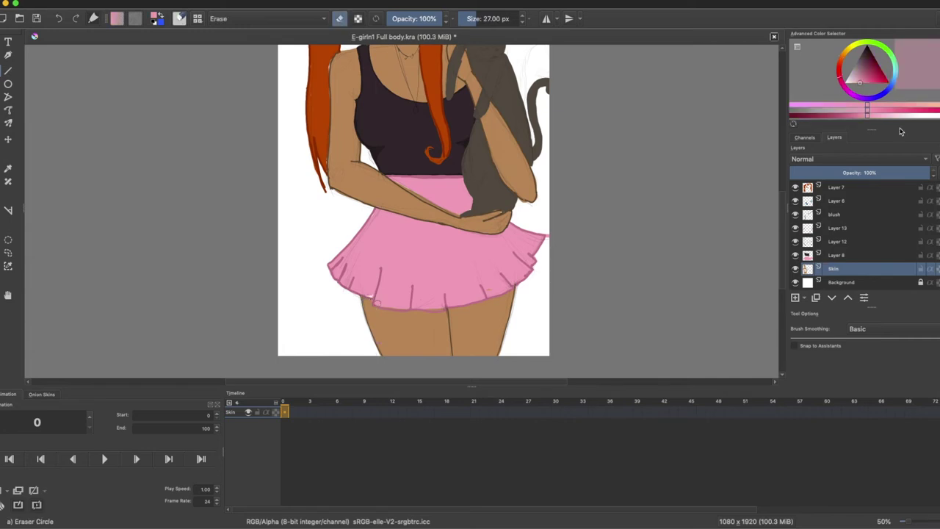
Step: Retouch the skirt's lower hem and its outline on Layer 13 with sampled pinks and the 37.04 px brush
click(833, 255)
click(806, 242)
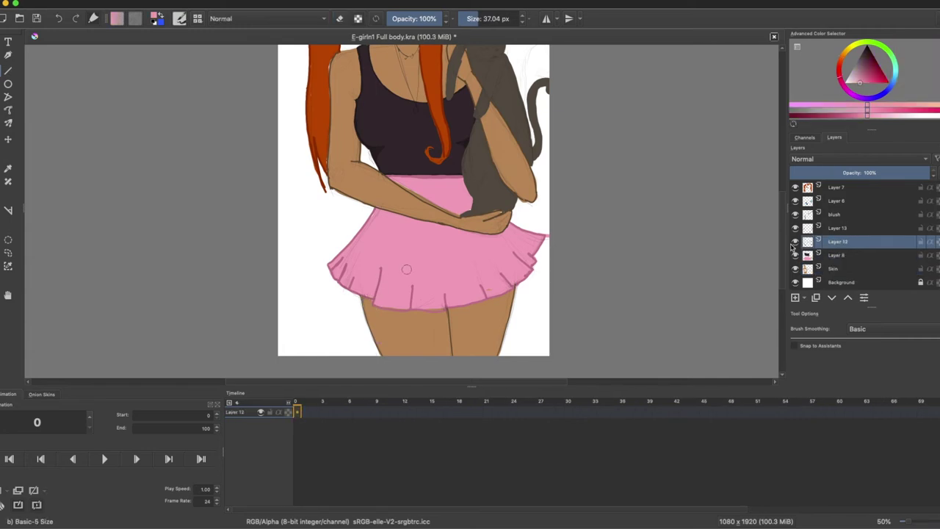
click(806, 228)
click(8, 169)
click(8, 70)
click(866, 117)
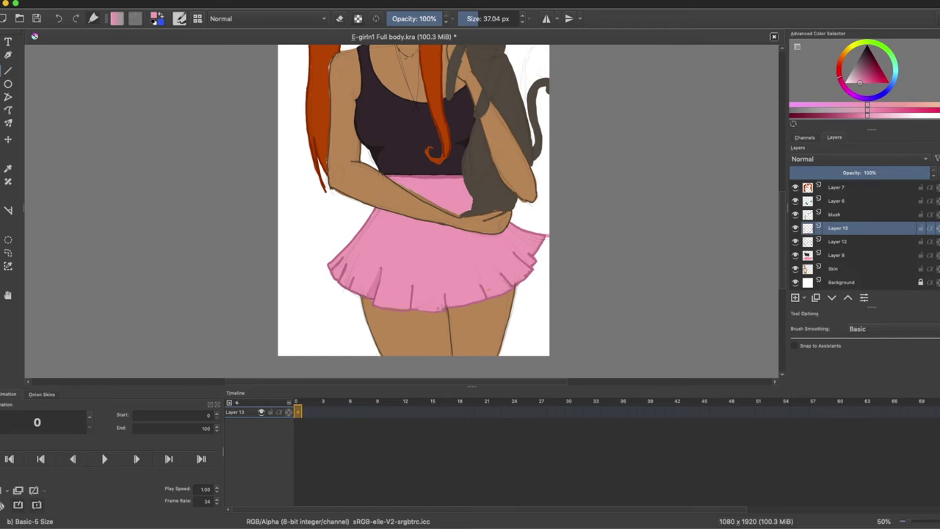
ctrl+click(544, 241)
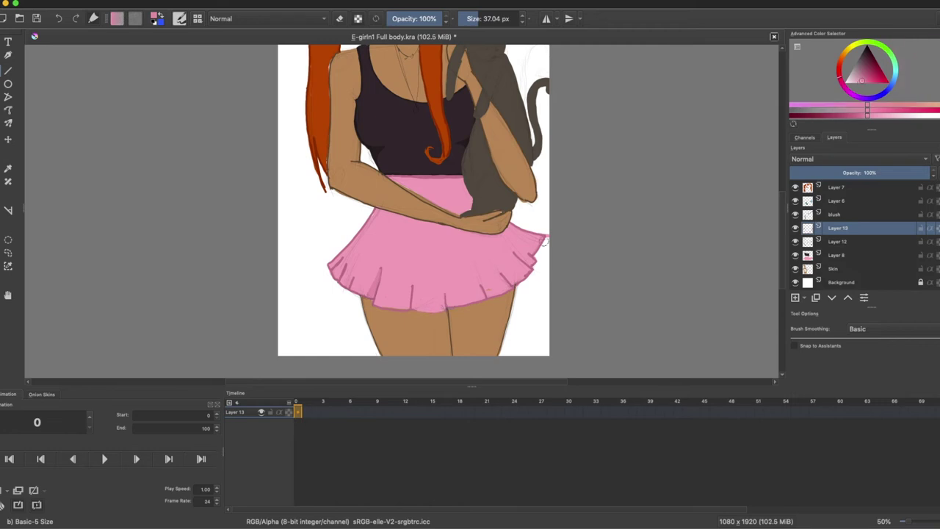
ctrl+click(449, 305)
drag(414, 309, 447, 310)
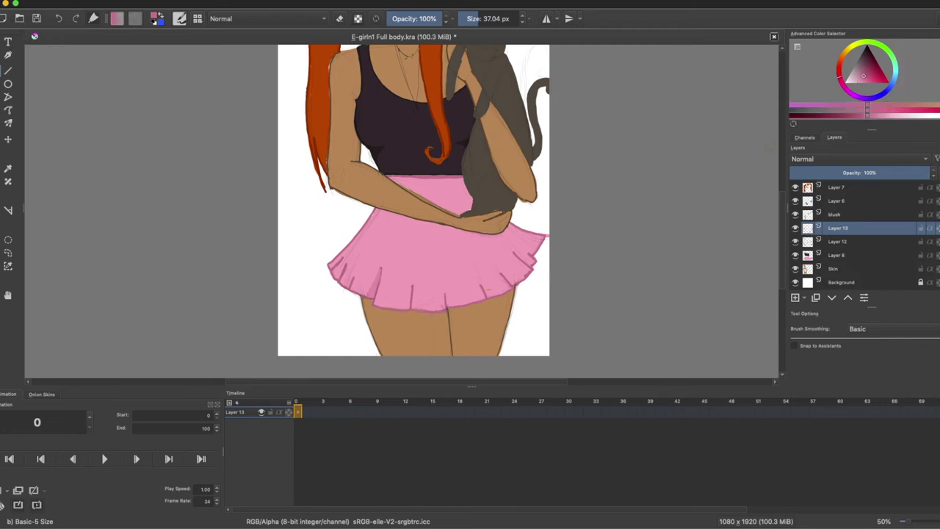
ctrl+click(513, 277)
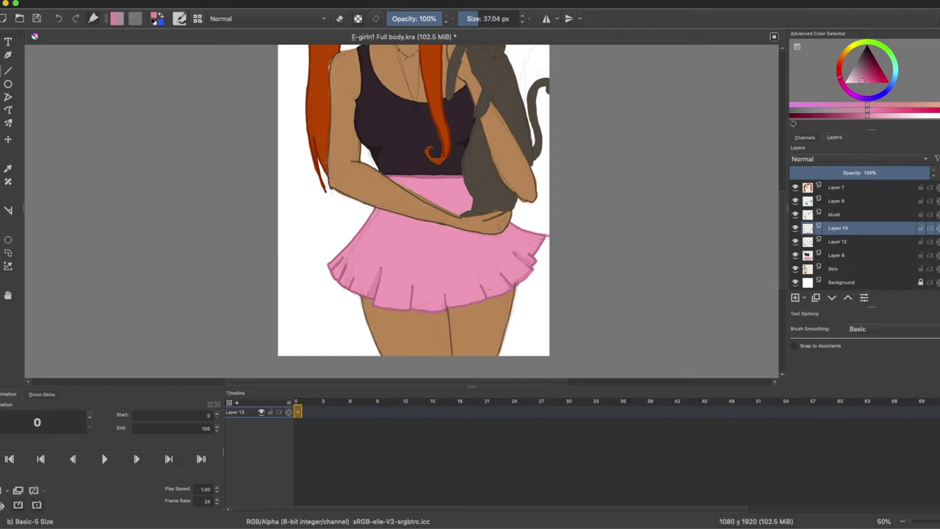
Step: Paint bright pink stud earrings on both ears on a new layer above Layer 11
key(k)
key(l)
scroll(413, 212, up, 5)
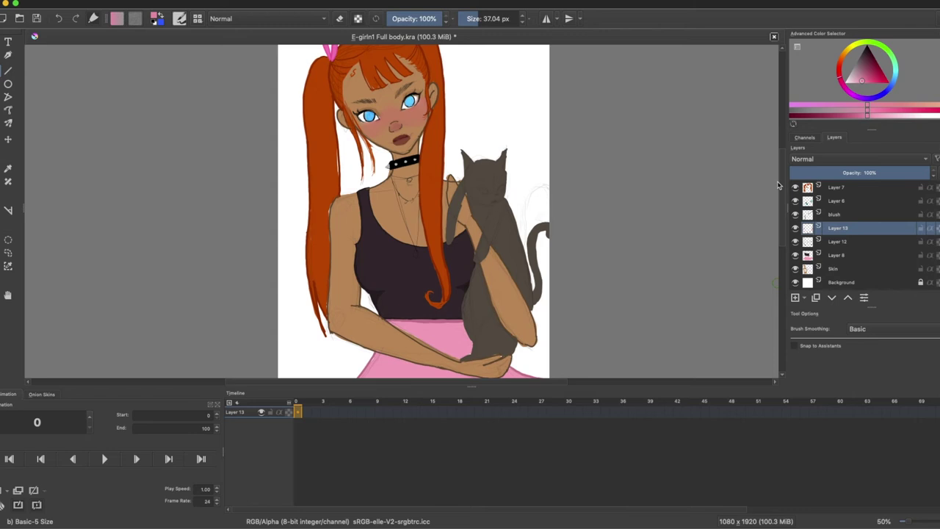
click(877, 83)
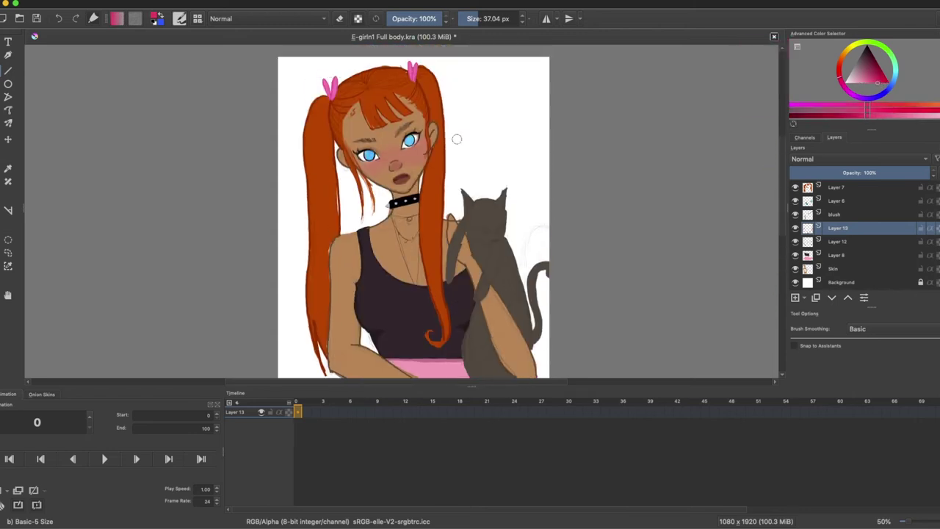
key(ctrl+z)
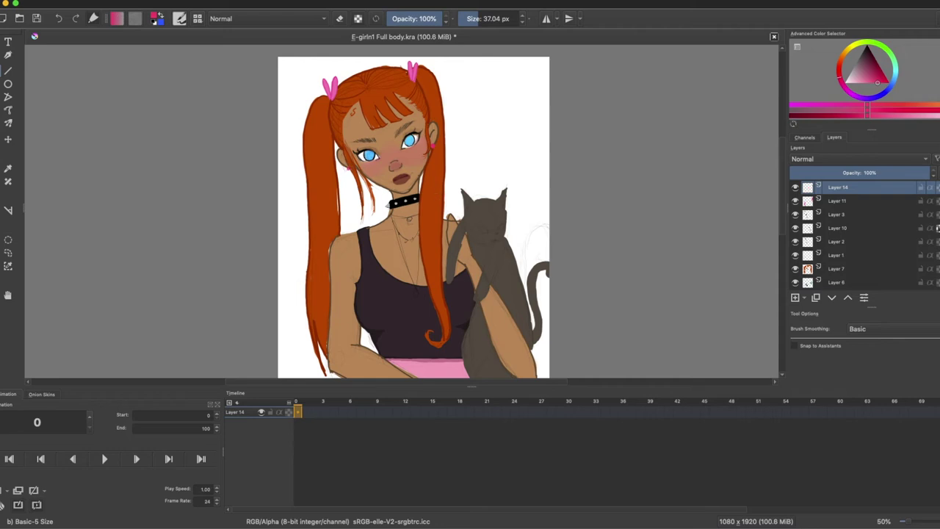
Step: Paint a pale yellow highlight on the nose tip at 51% brush opacity and soften it with Blender Blur
click(847, 49)
click(864, 83)
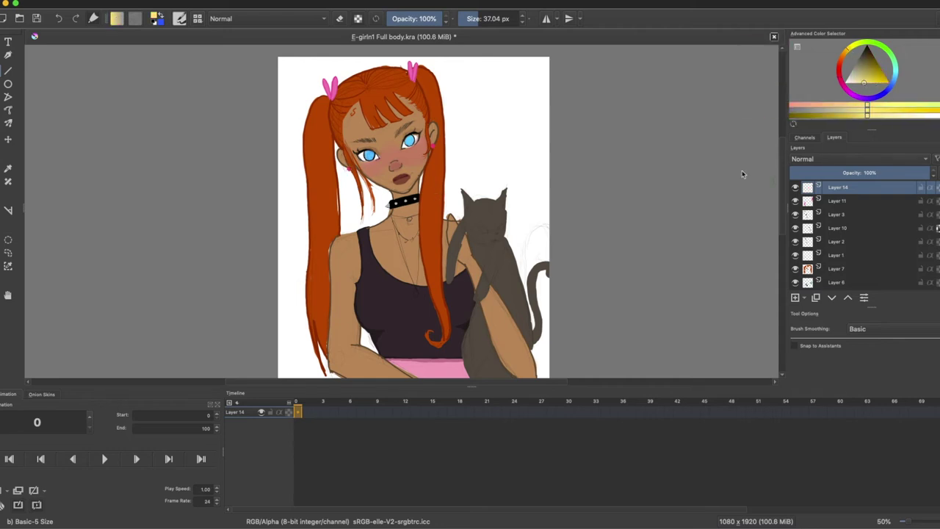
drag(421, 14, 416, 19)
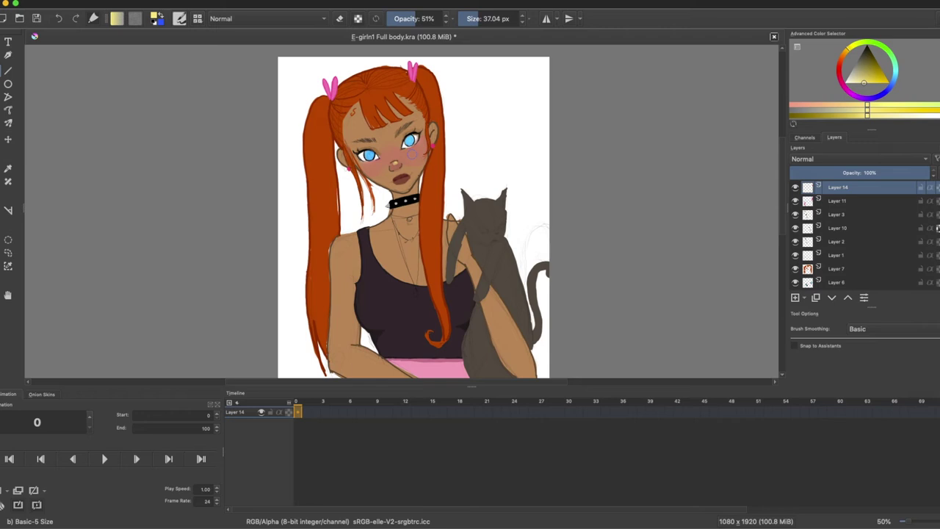
click(197, 18)
click(212, 243)
click(475, 18)
drag(783, 202, 783, 203)
Step: Add pink blush to both cheeks on Layer 14 with the Basic-5 Size brush at 39% opacity
click(839, 77)
click(876, 71)
click(871, 82)
click(197, 18)
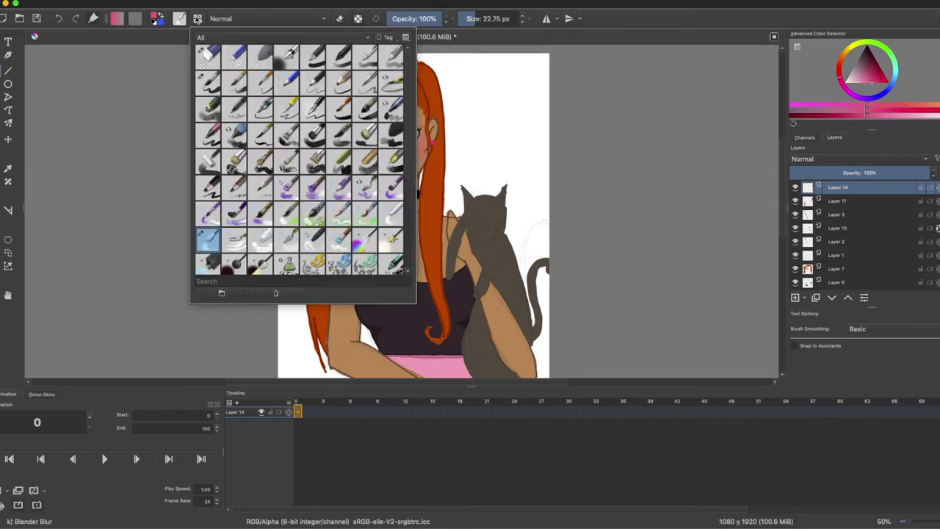
click(281, 62)
click(409, 18)
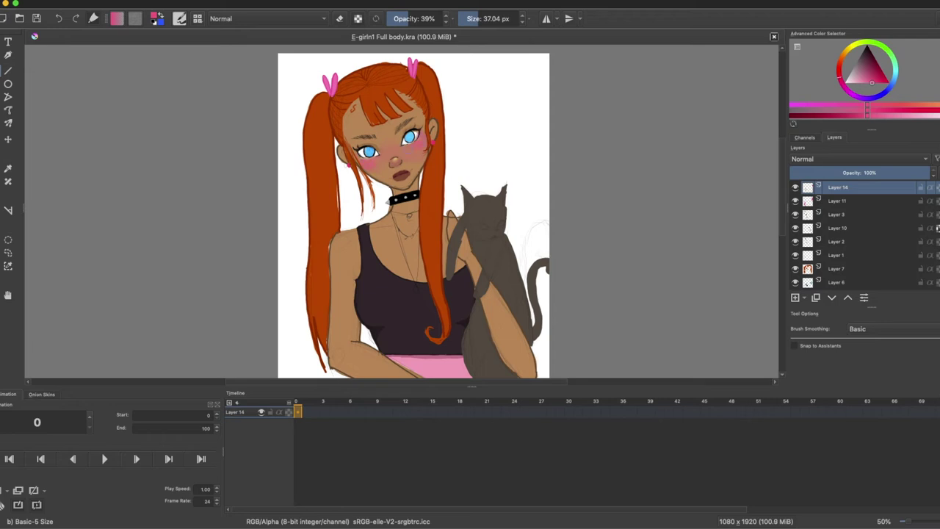
Step: Smooth the pink cheek blush into the skin with the Blender Blur brush
click(180, 19)
click(212, 245)
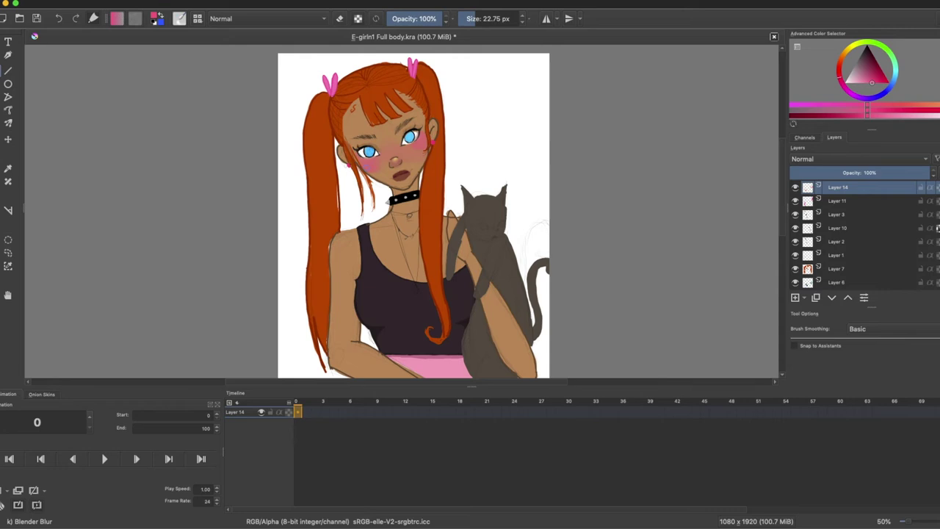
drag(474, 19, 481, 26)
Step: Return to the 37.04 px Basic-5 Size brush, select Layer 10 and sample the dark red of the lips
click(179, 19)
click(323, 81)
click(793, 115)
key(super+plus)
key(super+plus)
key(super+plus)
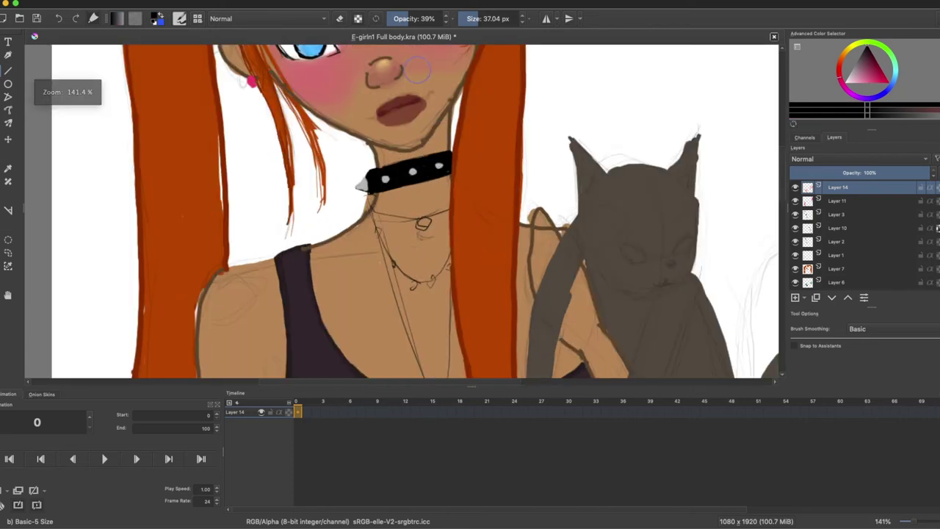
drag(782, 214, 781, 183)
click(837, 227)
key(e)
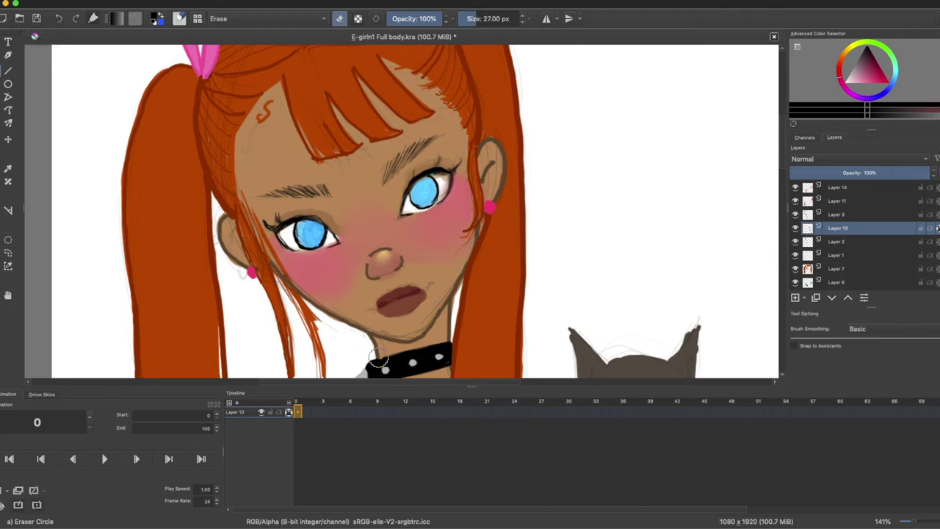
key(e)
ctrl+click(382, 297)
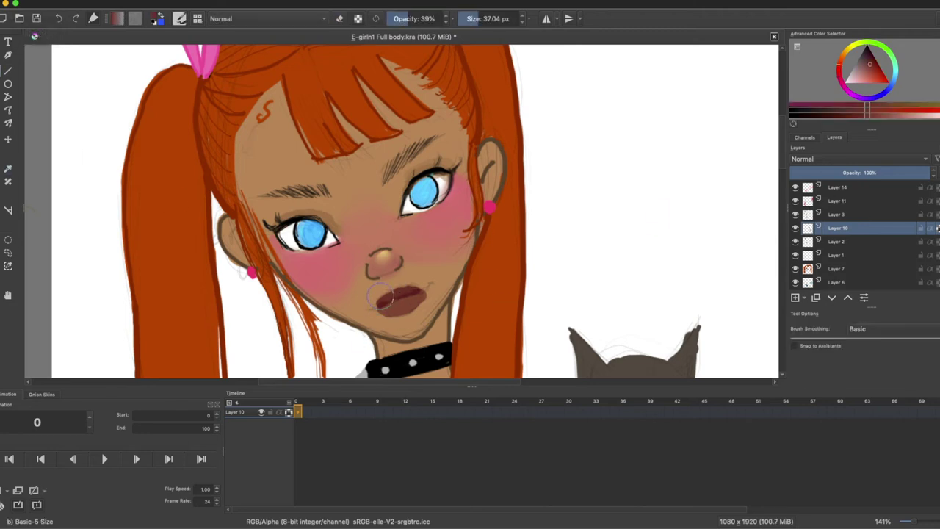
Step: Reshape the upper lip in sampled dark red at 100% brush opacity on a new layer above Layer 14
drag(373, 40, 430, 44)
drag(570, 9, 512, 6)
drag(427, 19, 443, 19)
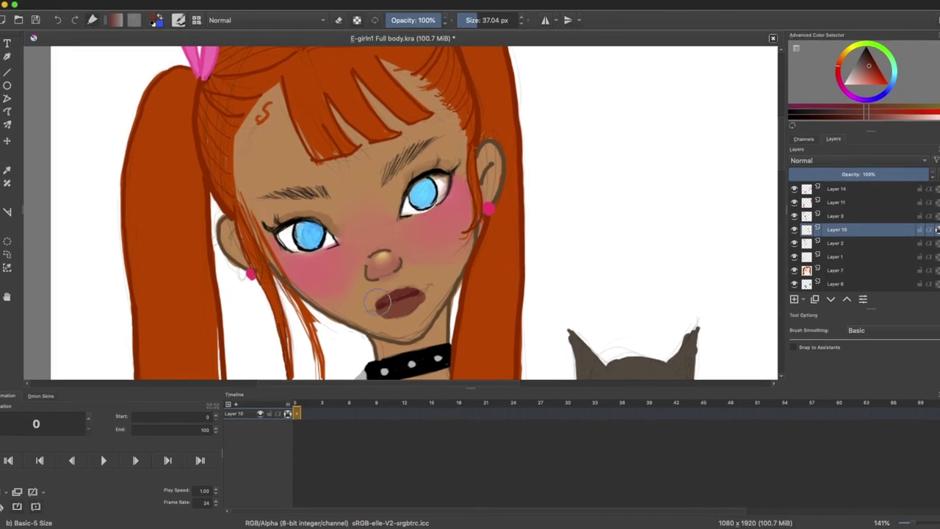
ctrl+click(387, 300)
click(841, 188)
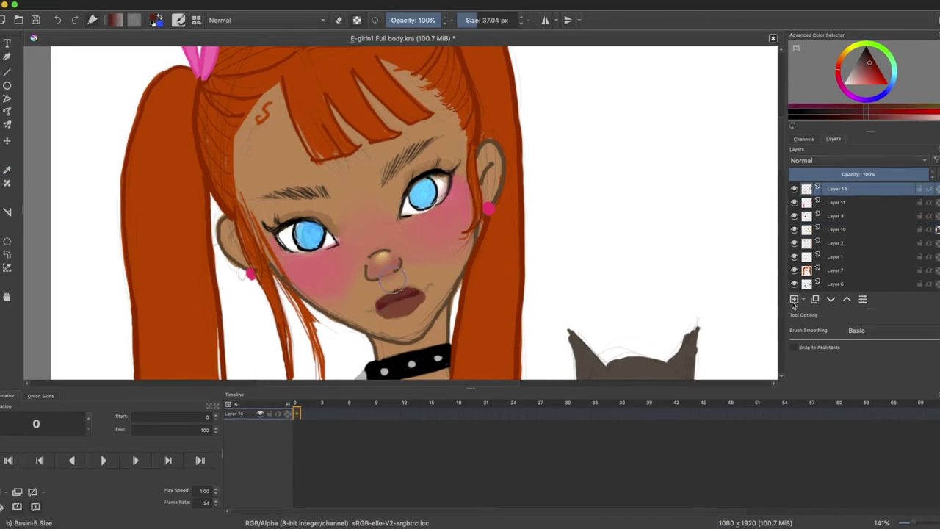
click(793, 299)
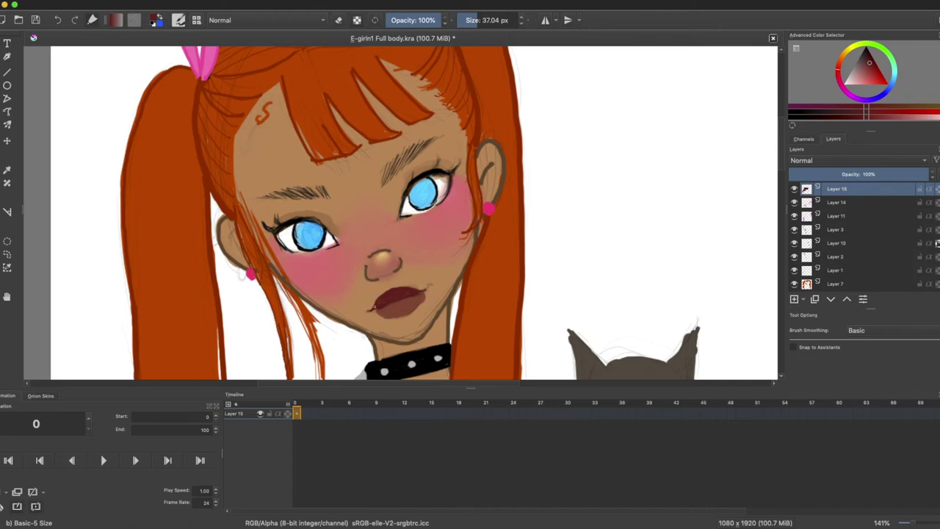
drag(409, 294, 381, 304)
Step: Repaint the lower lip in a lighter sampled red and draw a black line between the lips on Layer 15
ctrl+click(413, 293)
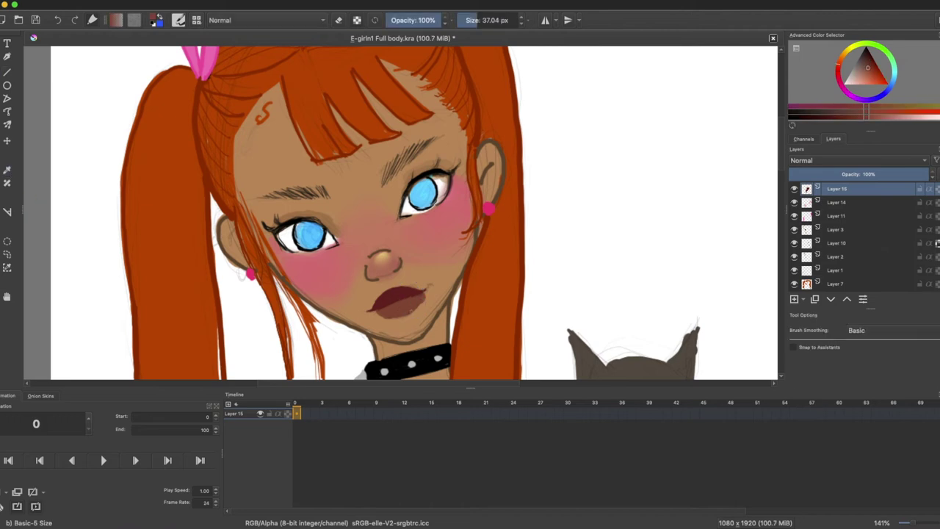
click(415, 306)
drag(382, 315, 420, 302)
click(866, 49)
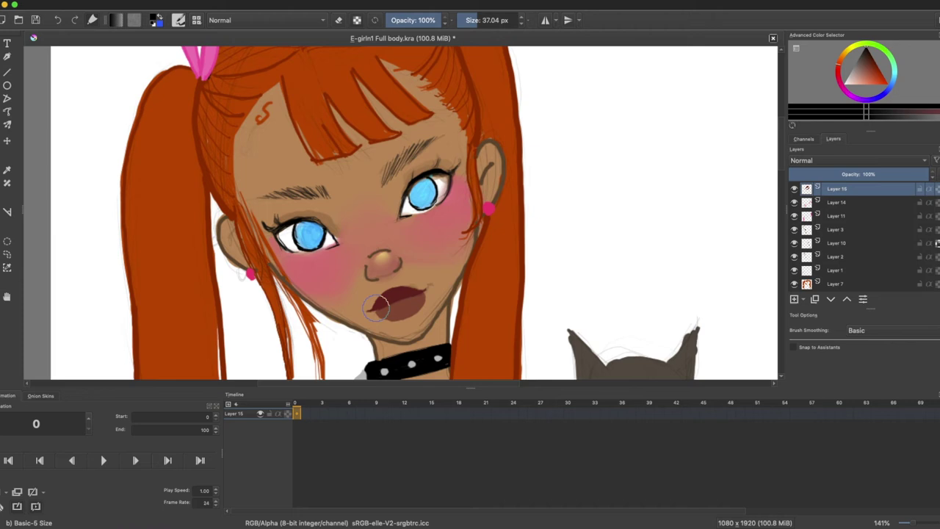
drag(366, 312, 422, 291)
Step: Erase the hard outline of the nose on Layer 10 with the 27 px eraser
click(834, 233)
key(/)
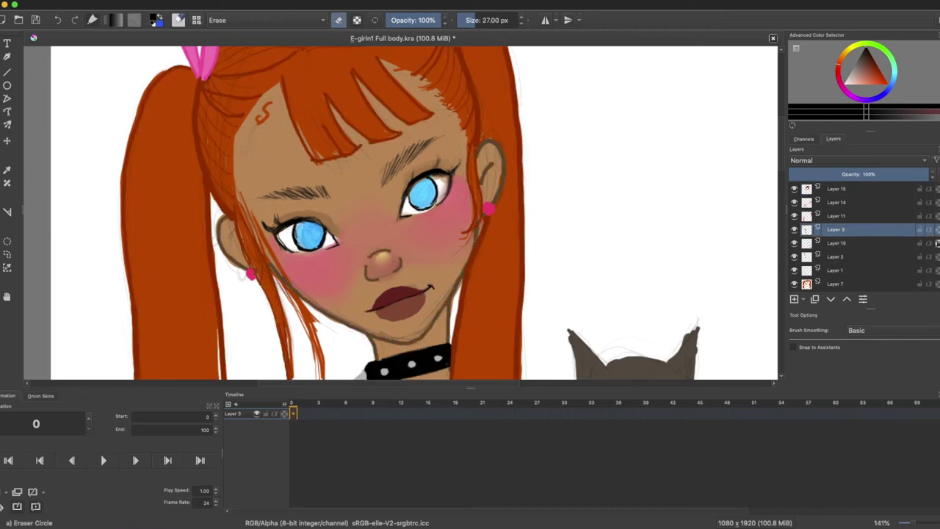
click(835, 243)
drag(366, 267, 374, 281)
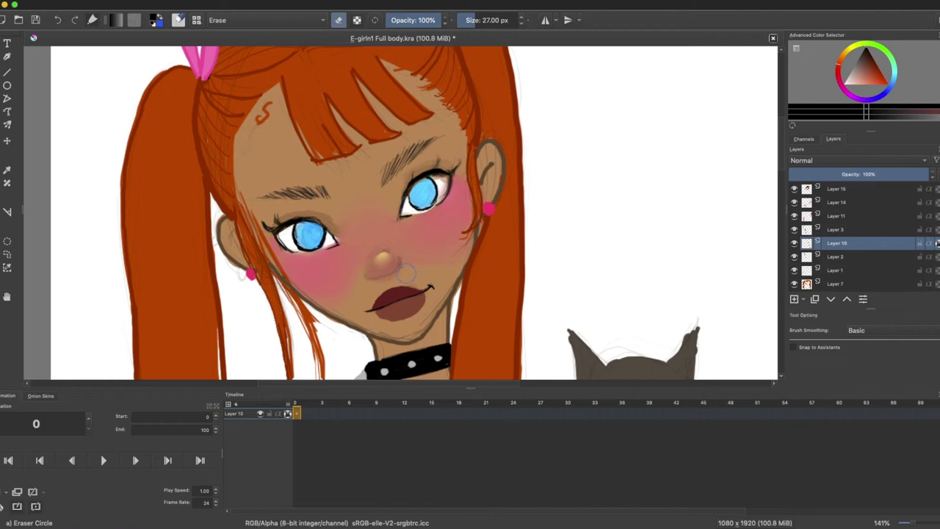
Step: Redraw a softer nose outline on Layer 15 in sampled dark brown at 65% brush opacity
key(/)
click(7, 170)
click(299, 298)
key(b)
key(/)
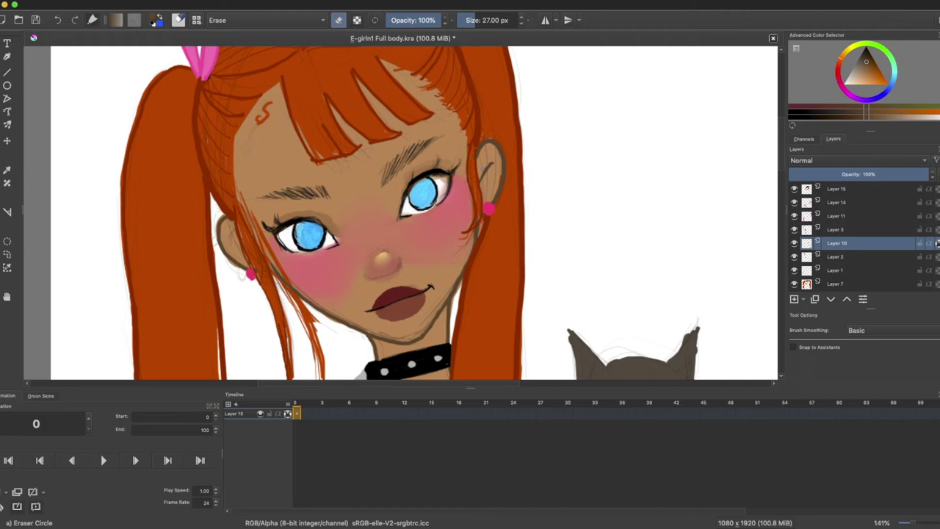
key(e)
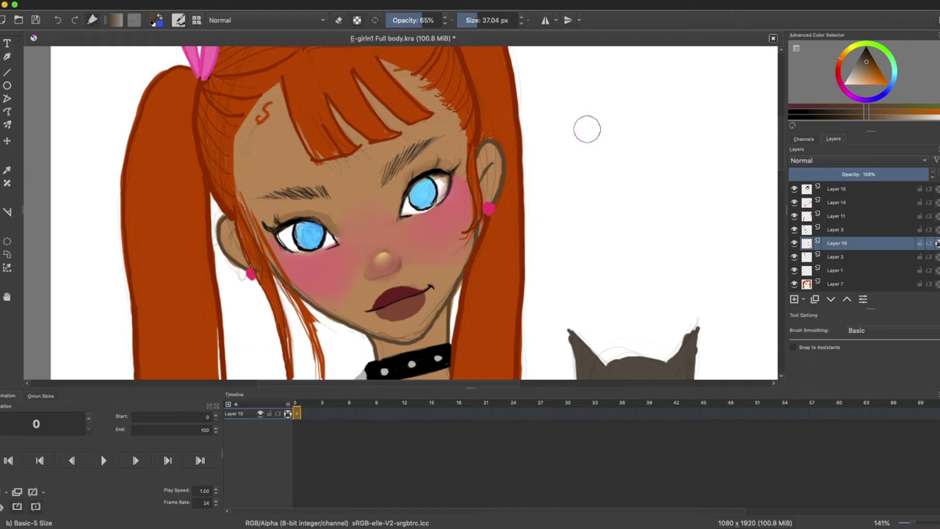
click(7, 170)
click(193, 219)
key(b)
click(835, 191)
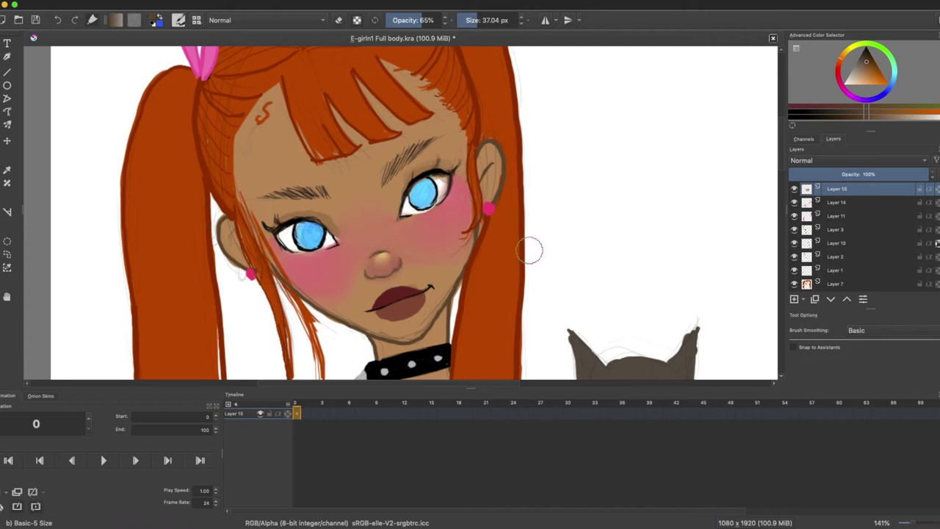
Step: Clean up the jaw and chin outline on Layer 15 with the sampled skin tone at 100% brush opacity
ctrl+click(382, 253)
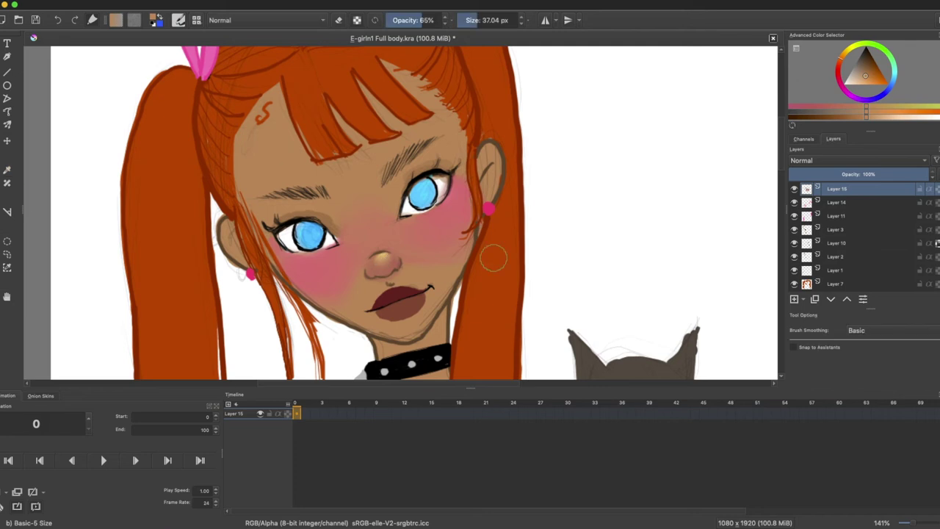
drag(422, 20, 486, 32)
drag(453, 282, 441, 312)
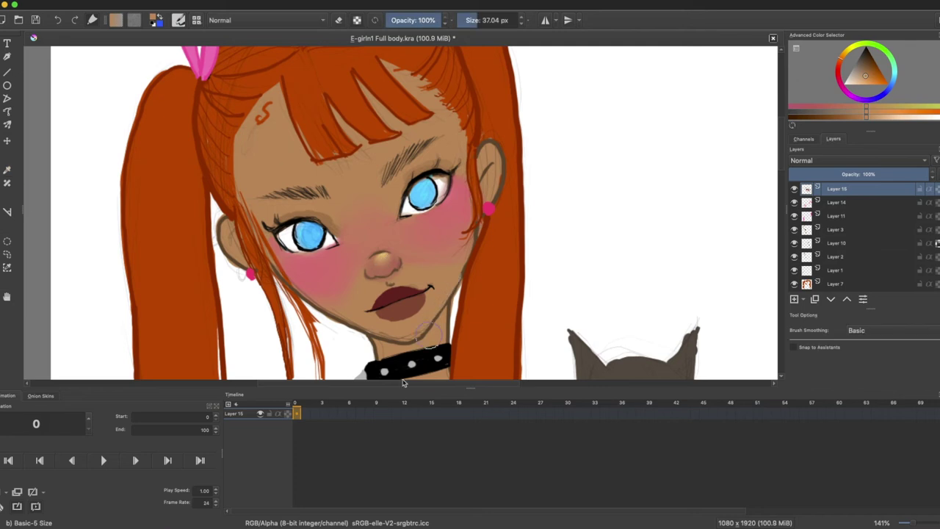
key(super+z)
drag(394, 337, 358, 326)
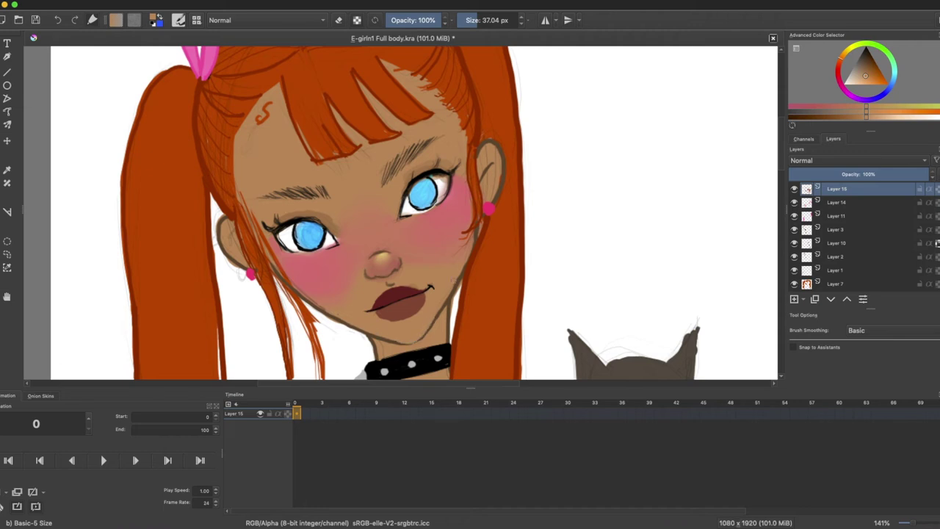
Step: Refine the lips' edges and lower-lip shading on Layer 15 with dark reds sampled from the lips
key(p)
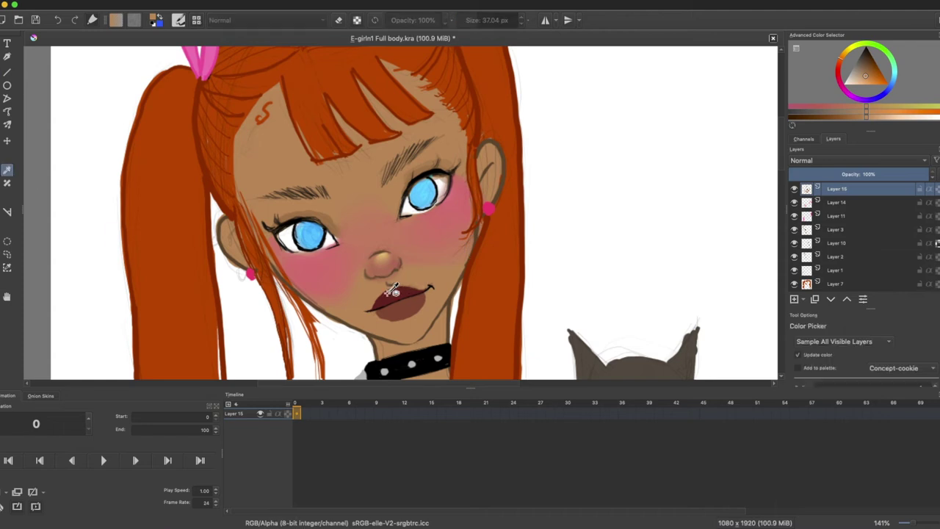
click(393, 291)
key(b)
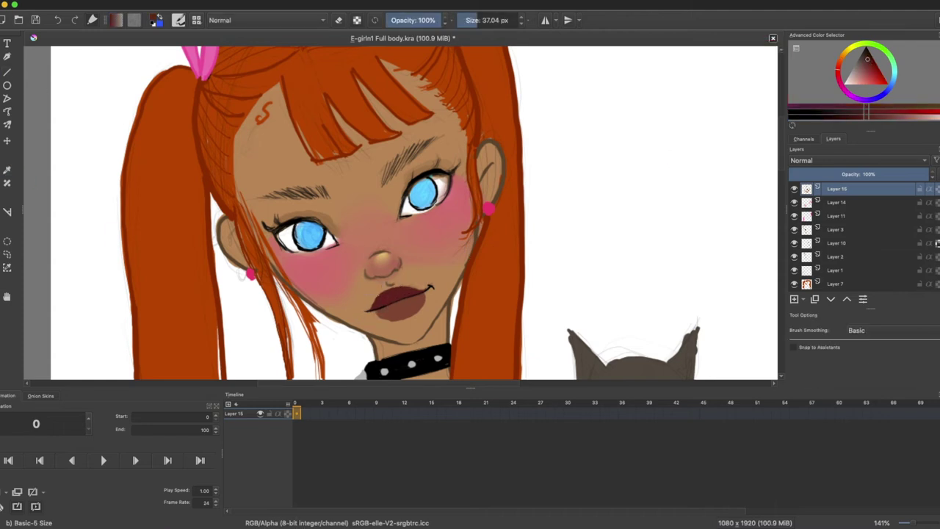
mouse_move(384, 297)
mouse_down()
mouse_move(397, 319)
mouse_move(413, 314)
mouse_move(396, 320)
mouse_move(405, 319)
mouse_move(469, 278)
mouse_move(422, 331)
mouse_move(416, 309)
mouse_up()
click(7, 170)
click(403, 308)
click(2, 73)
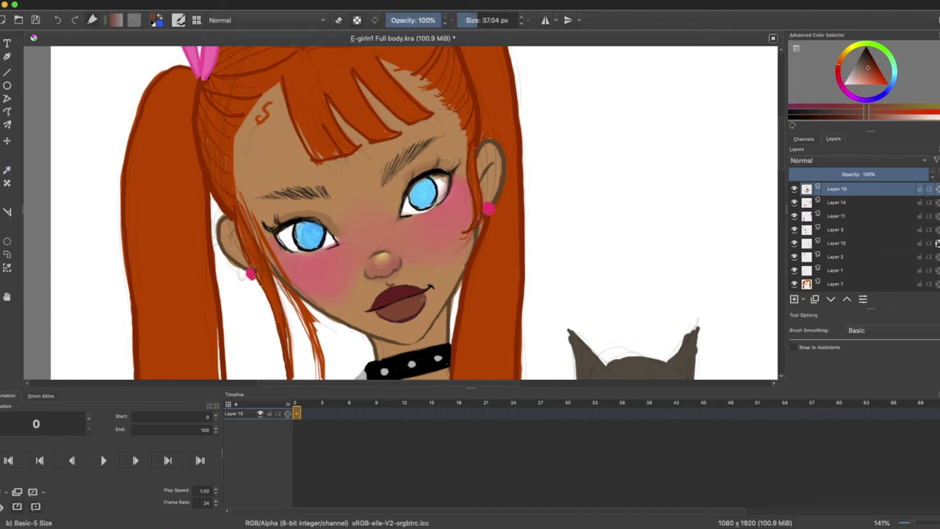
Step: Highlight the upper lip with a lighter shade of its sampled red at 59% brush opacity
click(7, 170)
click(400, 297)
click(1, 72)
click(419, 21)
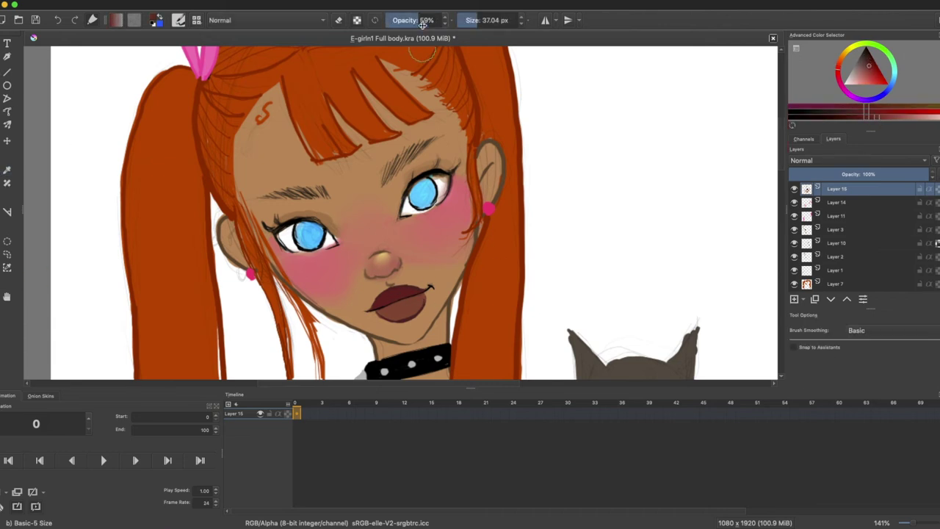
ctrl+click(385, 307)
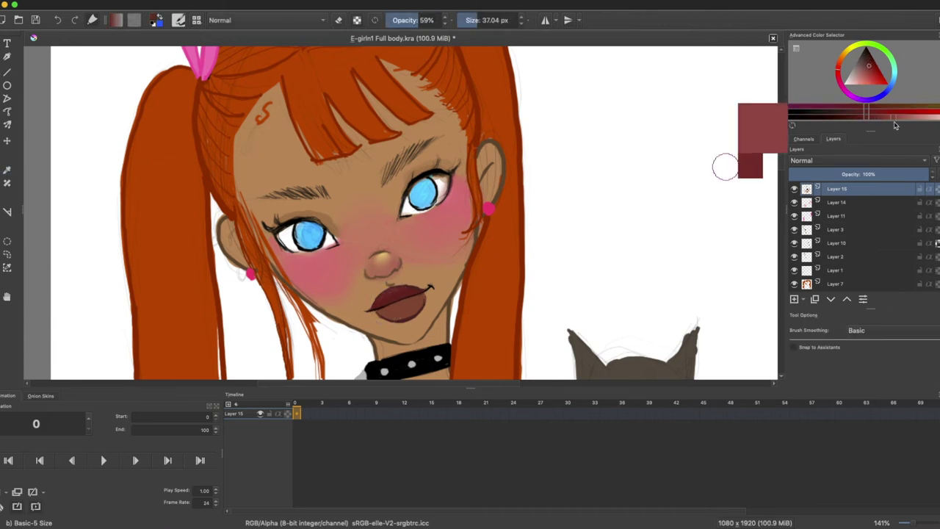
click(863, 73)
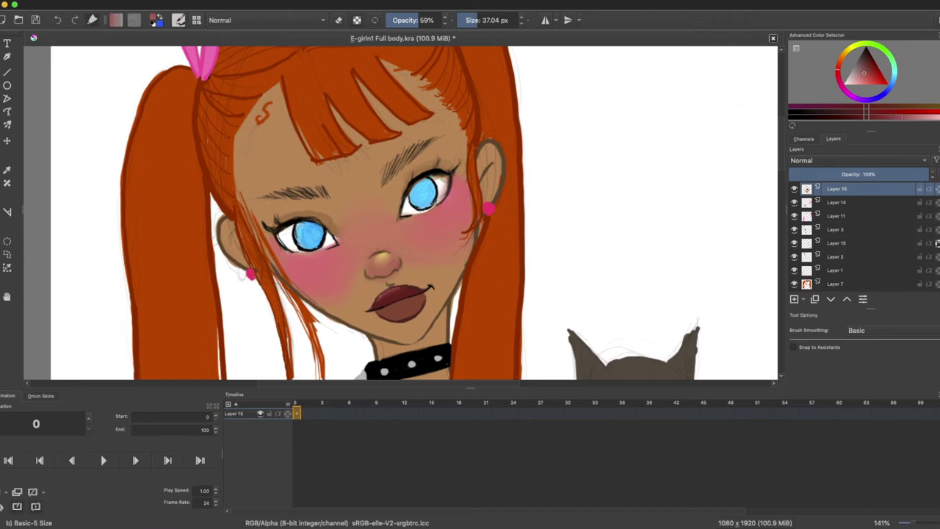
Step: Blend the upper-lip highlight on Layer 15 using the Blender Blur brush at 100% opacity and about 16 px
mouse_move(386, 291)
mouse_down()
mouse_move(417, 302)
mouse_move(422, 291)
mouse_up()
key(ctrl+z)
click(913, 117)
click(196, 21)
click(301, 184)
click(475, 19)
drag(477, 18, 471, 18)
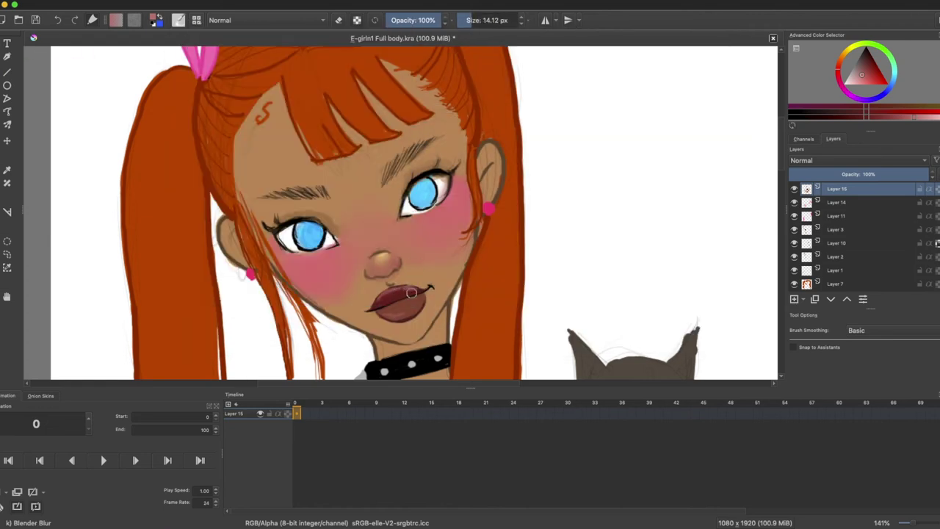
click(472, 21)
Step: Sample the skin tone beside the chin and switch to the Basic-5 Size brush at 59% opacity
key(super+minus)
key(super+minus)
click(7, 170)
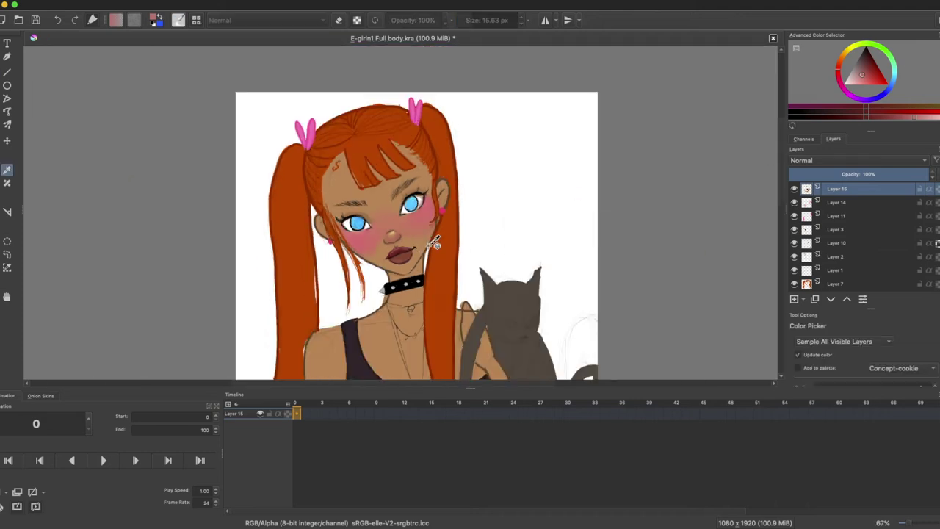
click(428, 246)
click(1, 71)
click(196, 20)
click(339, 110)
click(32, 101)
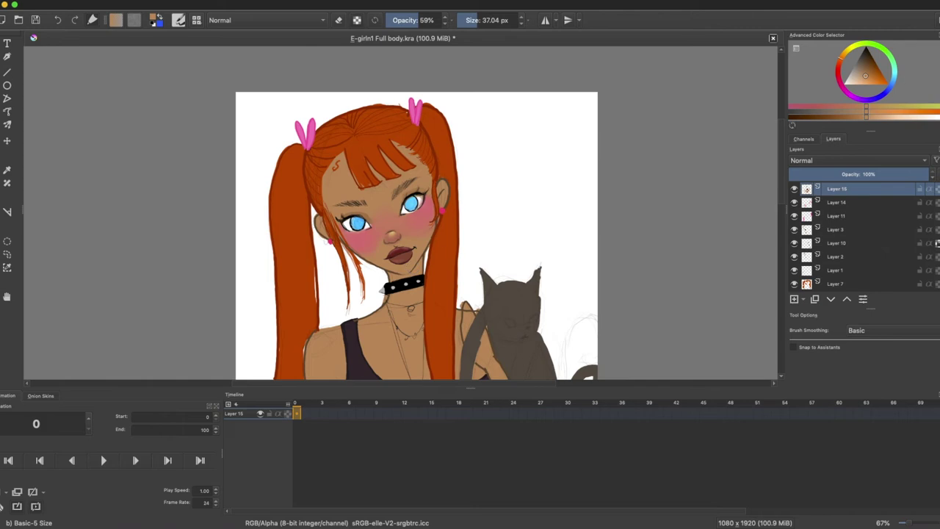
Step: Hide the faint sketch on Layer 1 and move that layer below the Skin layer
key(super+minus)
key(super+minus)
click(795, 271)
click(795, 271)
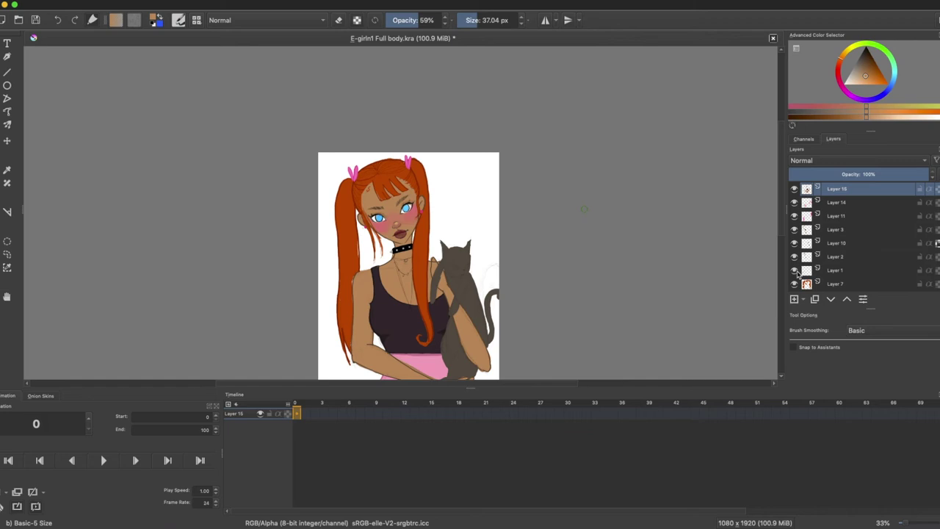
drag(781, 218, 783, 265)
click(795, 271)
click(795, 271)
click(829, 273)
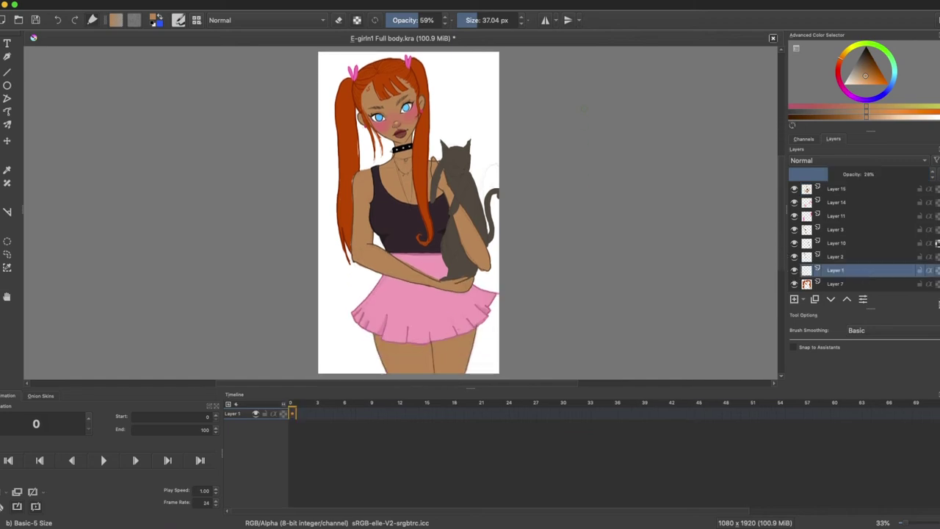
click(793, 270)
scroll(841, 262, down, 4)
drag(837, 208, 837, 269)
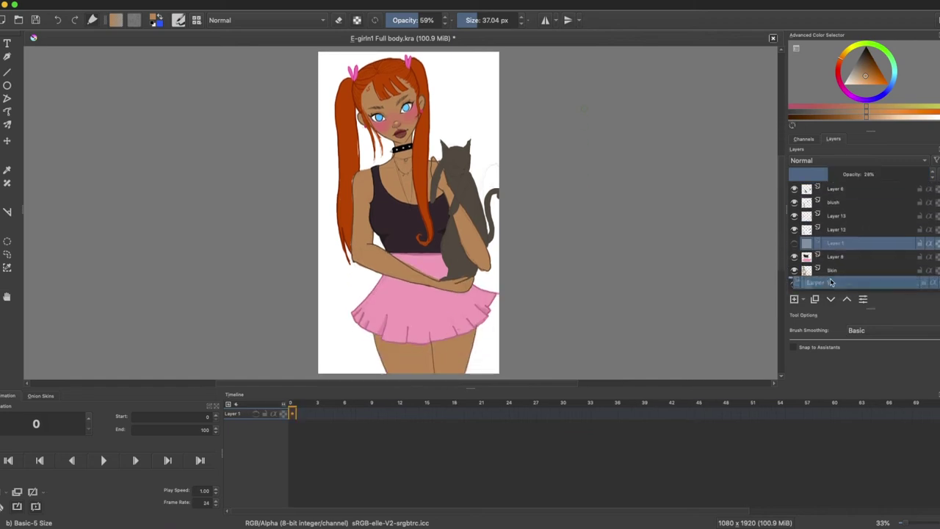
Step: Check Layer 2's contents by toggling its visibility, and select it with the Eraser Circle brush
scroll(791, 220, up, 1)
click(793, 214)
click(793, 212)
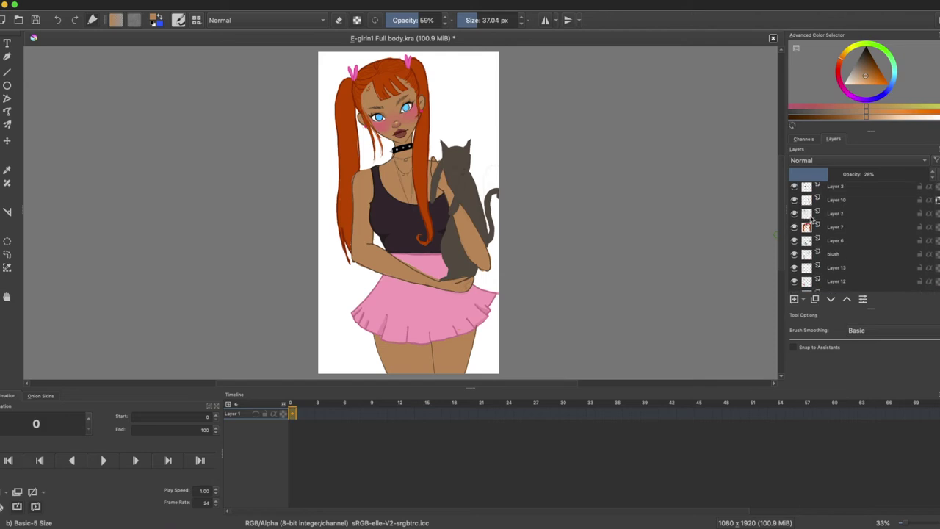
click(808, 213)
key(e)
scroll(783, 248, up, 1)
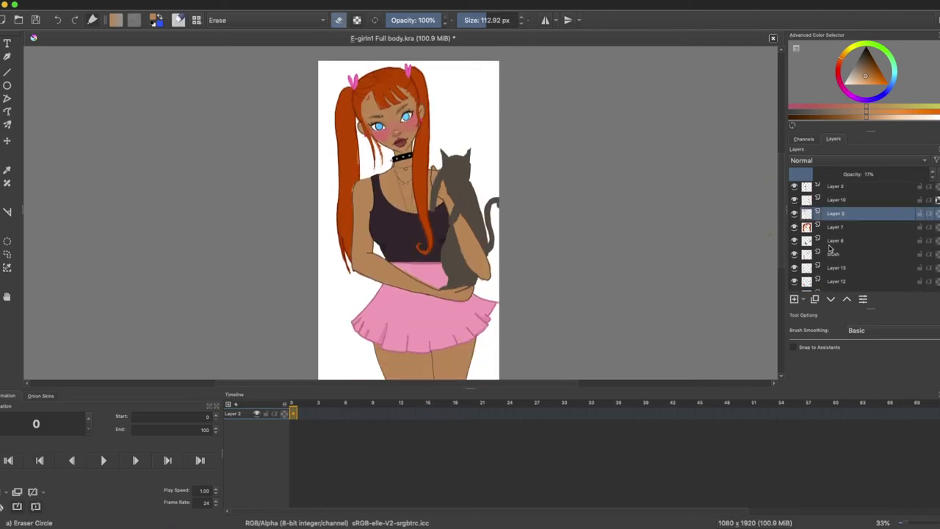
Step: Try to touch up the ponytail beside the shoulder on Layer 7 with the sampled hair orange at 100% brush opacity
click(802, 227)
key(e)
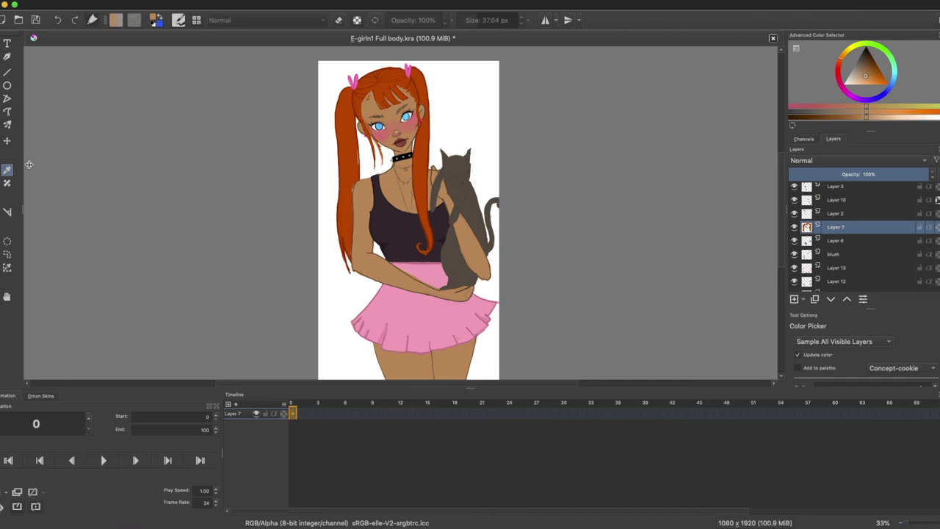
drag(430, 19, 442, 20)
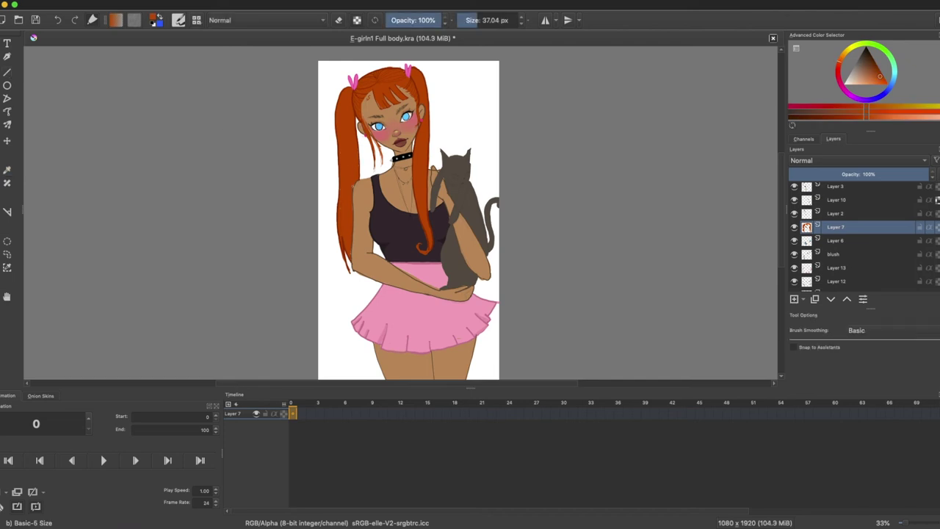
key(ctrl+z)
Step: Clean up the area beside the ponytail tip on Layer 7 with the Eraser Circle brush, and return to the Basic-5 Size brush
key(p)
key(b)
click(196, 20)
click(208, 56)
click(367, 268)
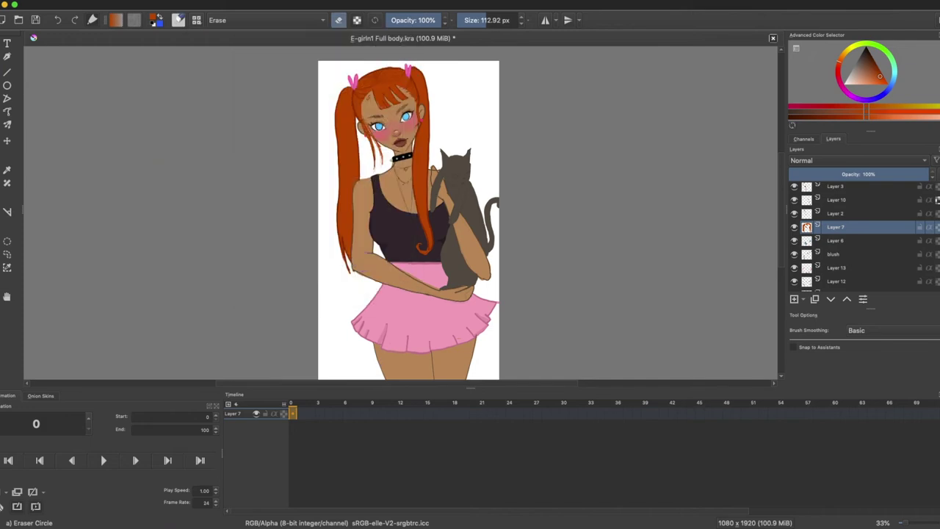
key(slash)
scroll(774, 185, down, 1)
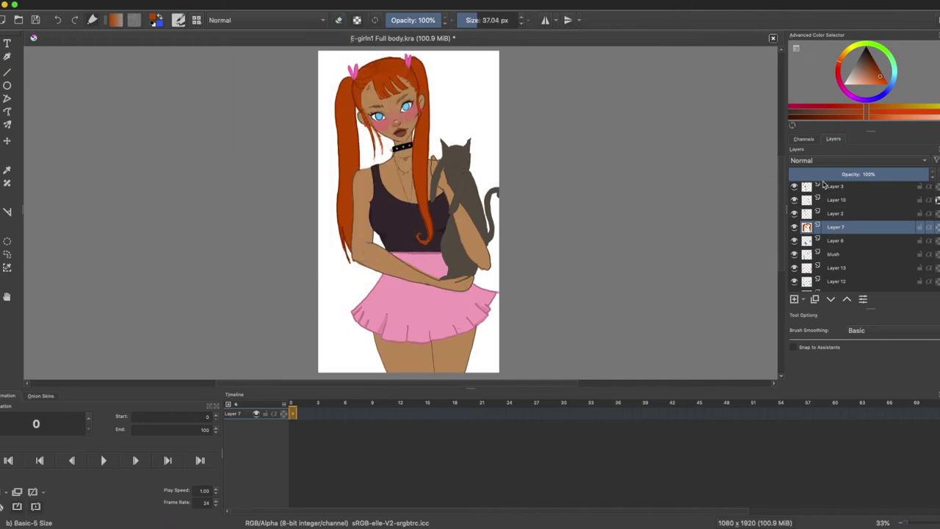
Step: Check Layer 15 by toggling its visibility and add a new paint layer above it
scroll(836, 193, up, 3)
click(836, 193)
click(793, 190)
click(794, 190)
click(794, 299)
Step: Clean up the skin edge beside the neck on the Skin layer with the Eraser Circle brush
key(ctrl+plus)
key(ctrl+plus)
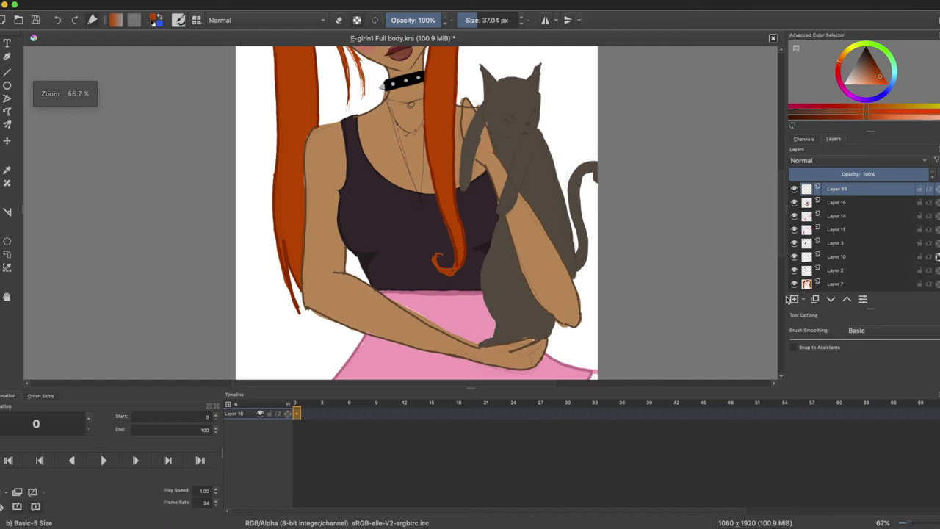
scroll(772, 181, up, 4)
key(ctrl+plus)
scroll(772, 182, up, 2)
scroll(772, 182, down, 2)
scroll(871, 264, down, 5)
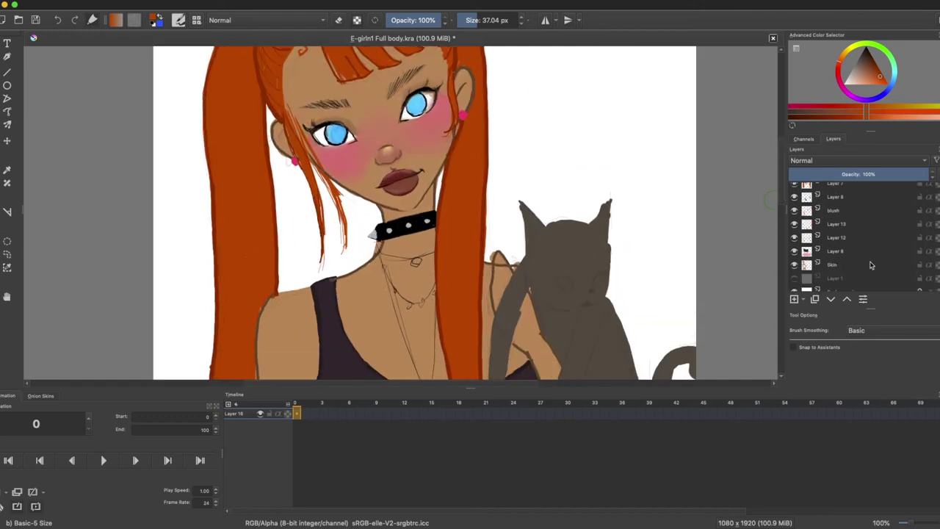
click(871, 265)
key(p)
key(b)
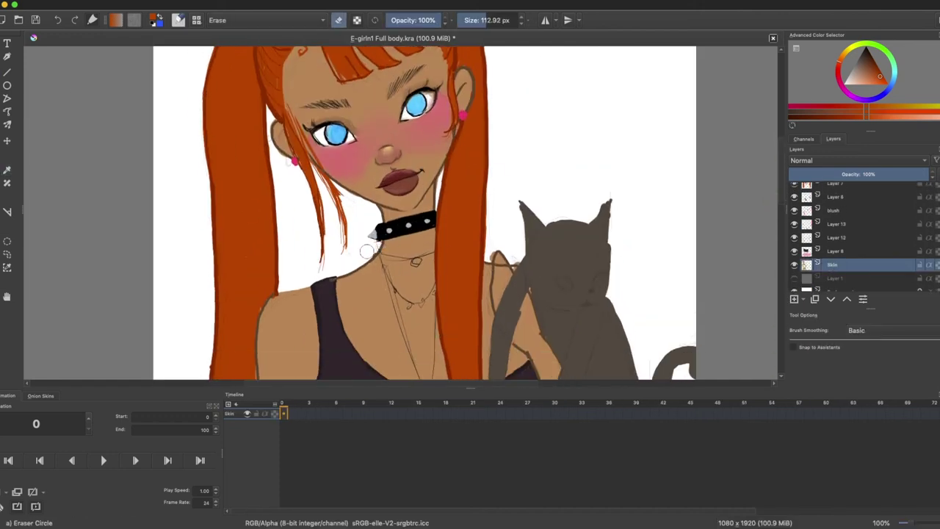
Step: Examine what Layers 13, 6, 11, 3 and 10 contain by toggling their visibility one at a time
scroll(865, 238, up, 1)
click(794, 242)
click(793, 242)
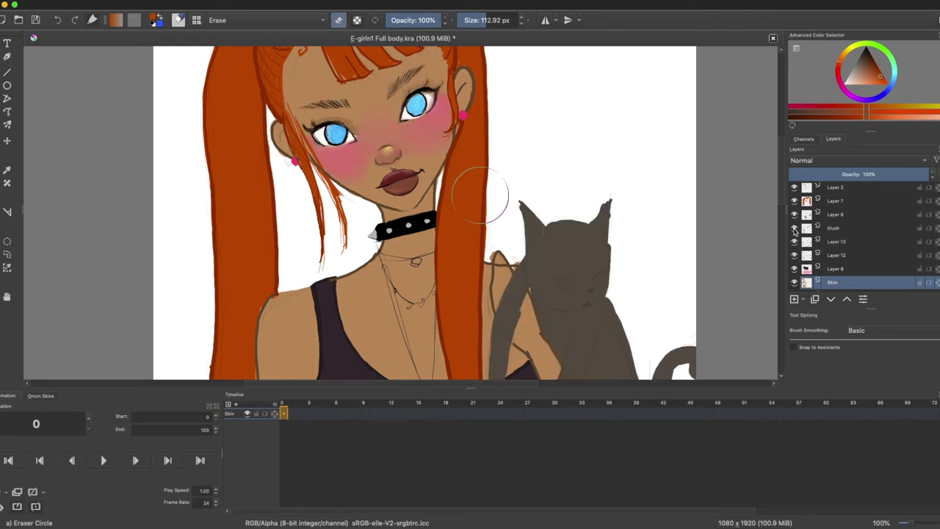
click(793, 216)
click(794, 215)
scroll(794, 217, up, 2)
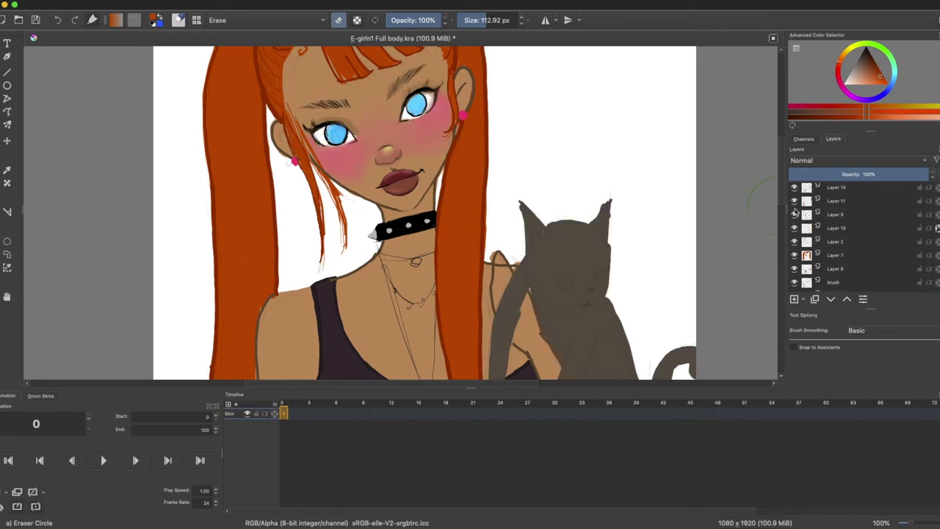
scroll(812, 199, up, 2)
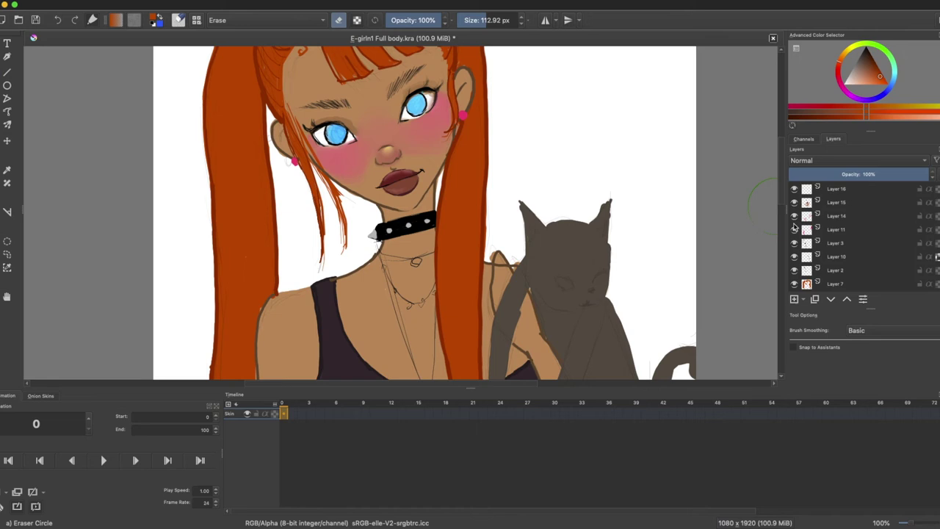
click(793, 229)
click(793, 229)
click(794, 243)
click(794, 243)
click(793, 256)
click(794, 257)
click(837, 257)
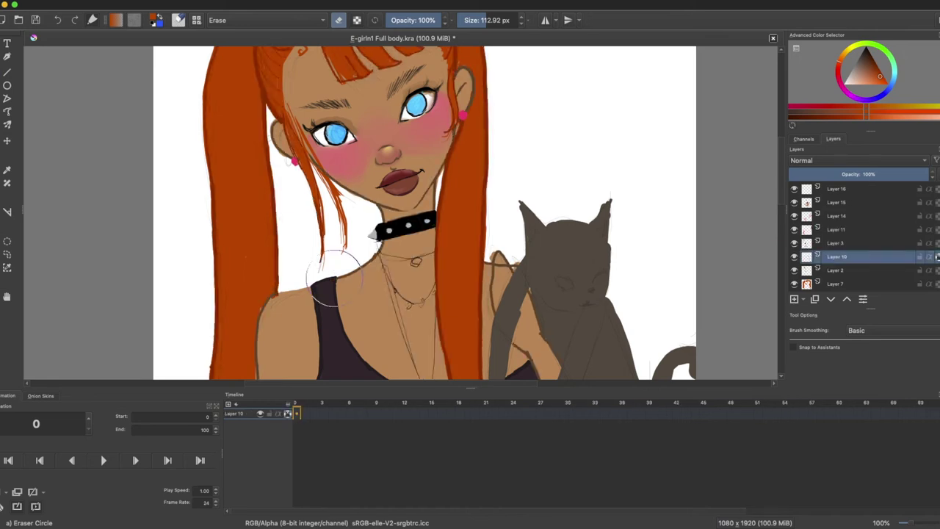
key(slash)
Step: Touch up the choker on Layer 15 with black sampled from its band and repaint its studs in light grey
click(825, 205)
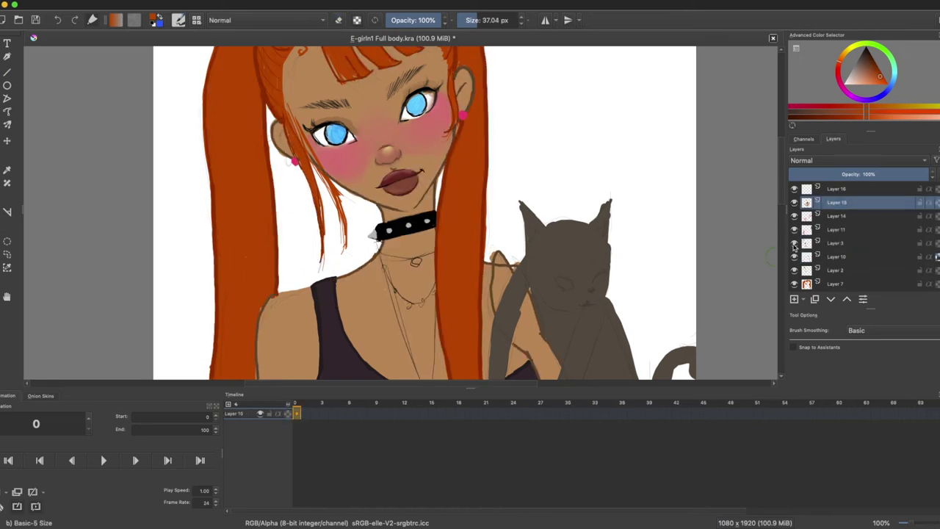
ctrl+click(377, 231)
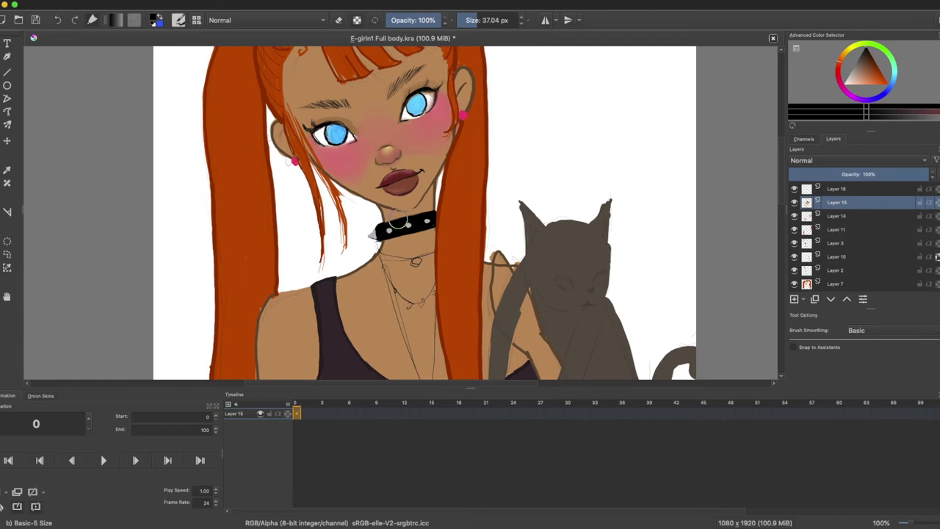
drag(394, 220, 405, 218)
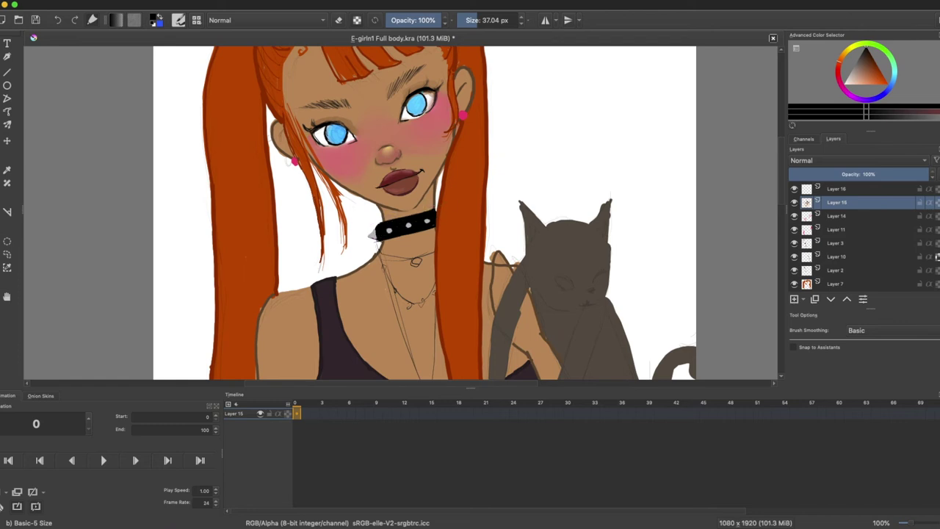
click(851, 71)
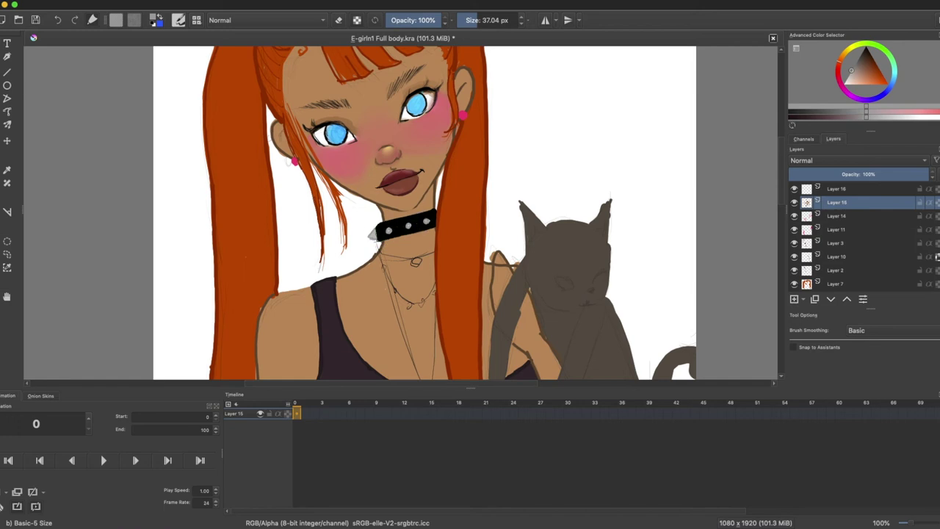
key(slash)
key(slash)
Step: Paint the layered necklaces and their pendants in golden yellow over the sketched lines on the neck and chest
click(851, 49)
click(845, 52)
click(871, 84)
mouse_move(379, 252)
mouse_down()
mouse_move(414, 261)
mouse_move(386, 254)
mouse_move(431, 246)
mouse_move(379, 247)
mouse_move(433, 283)
mouse_up()
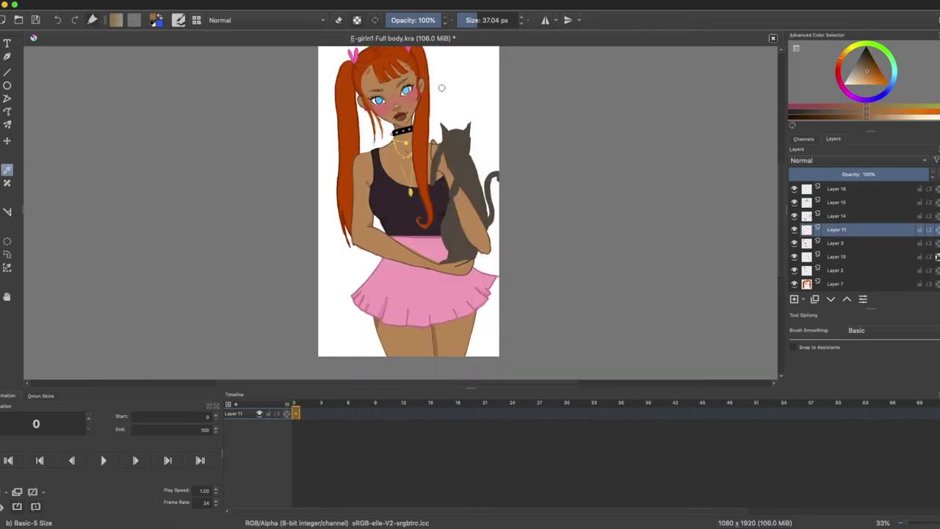
Step: Refine the shadow crease at the armpit on Layer 11 with the sampled skin tone and a darker brown
key(1)
scroll(420, 305, up, 5)
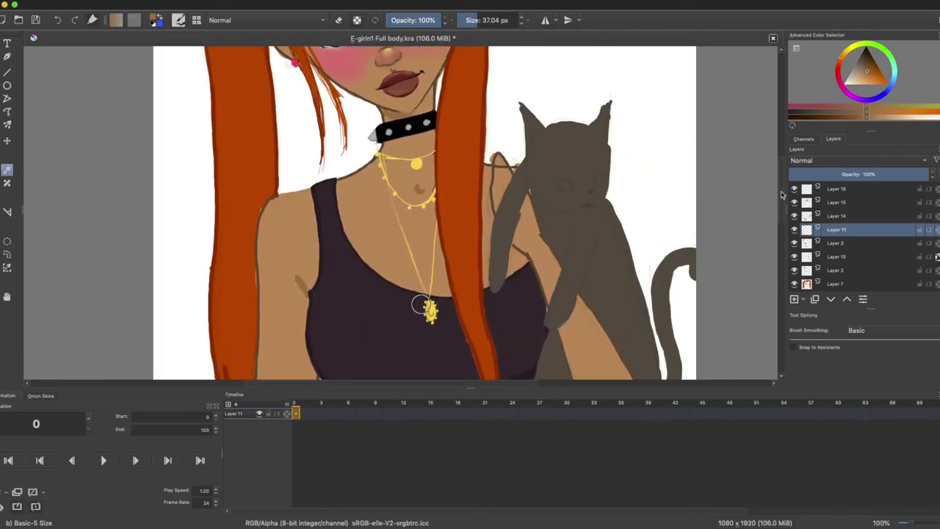
click(302, 280)
click(3, 73)
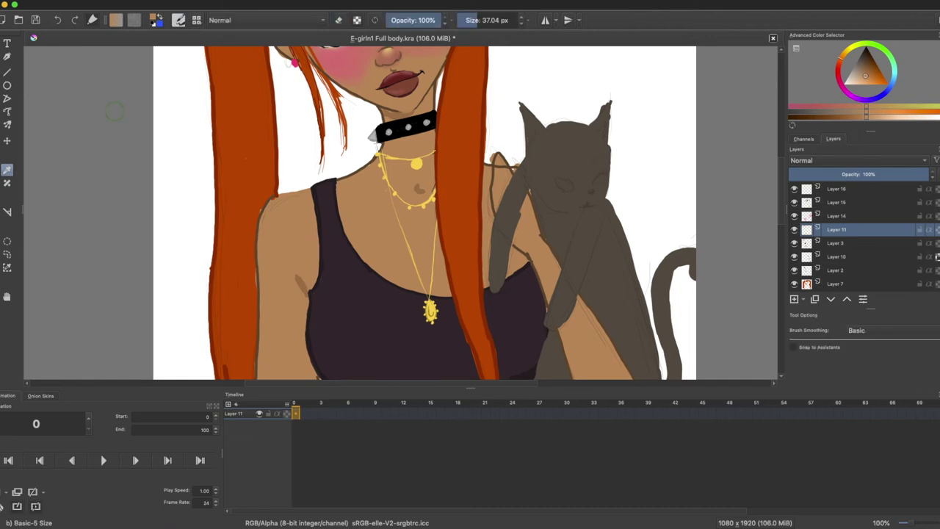
drag(293, 280, 303, 278)
key(super+z)
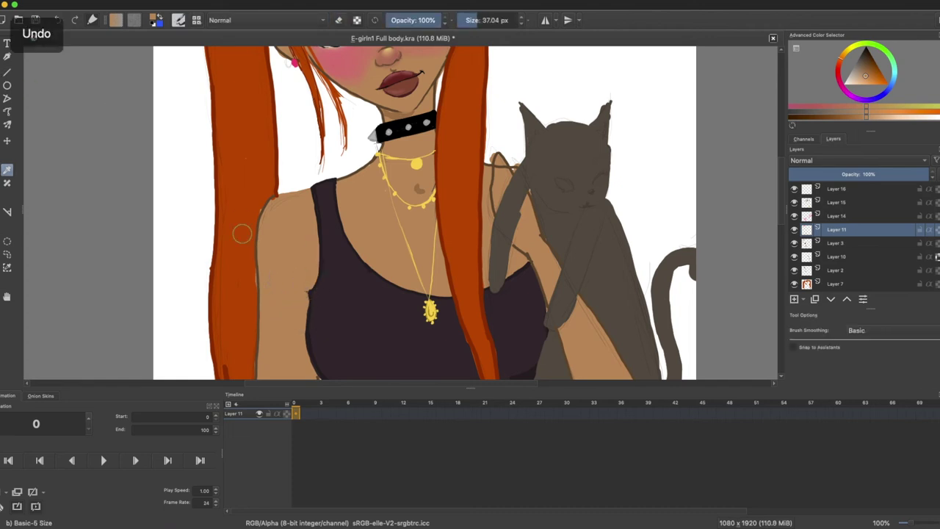
click(866, 71)
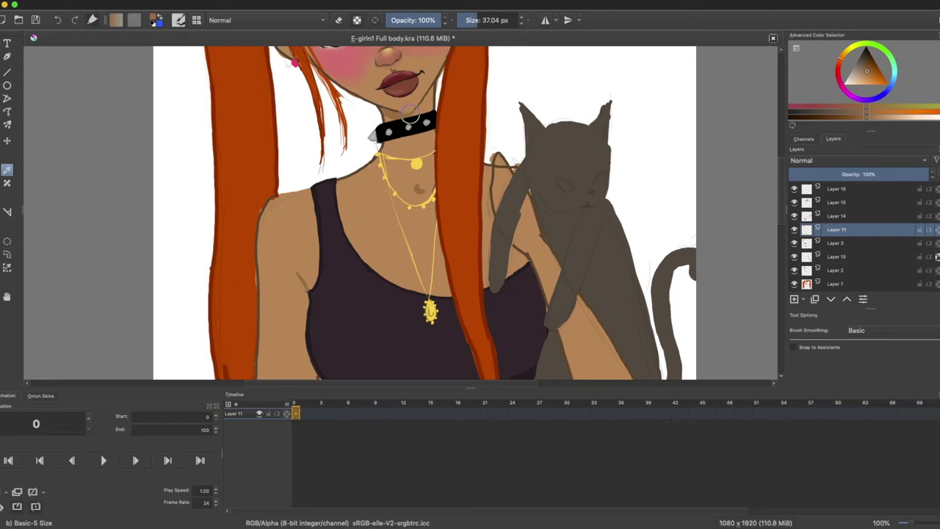
Step: Add darker brown shadows on the forehead beneath the fringe on Layer 11
scroll(379, 104, up, 5)
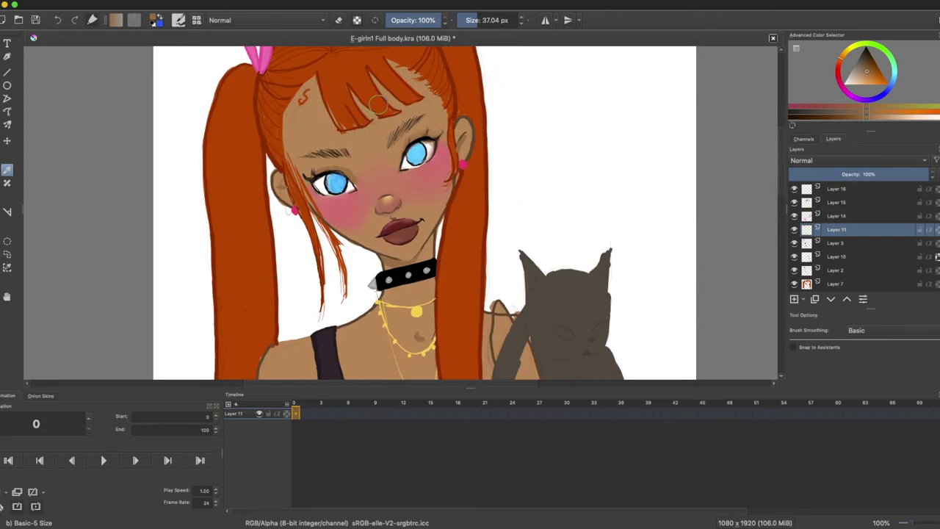
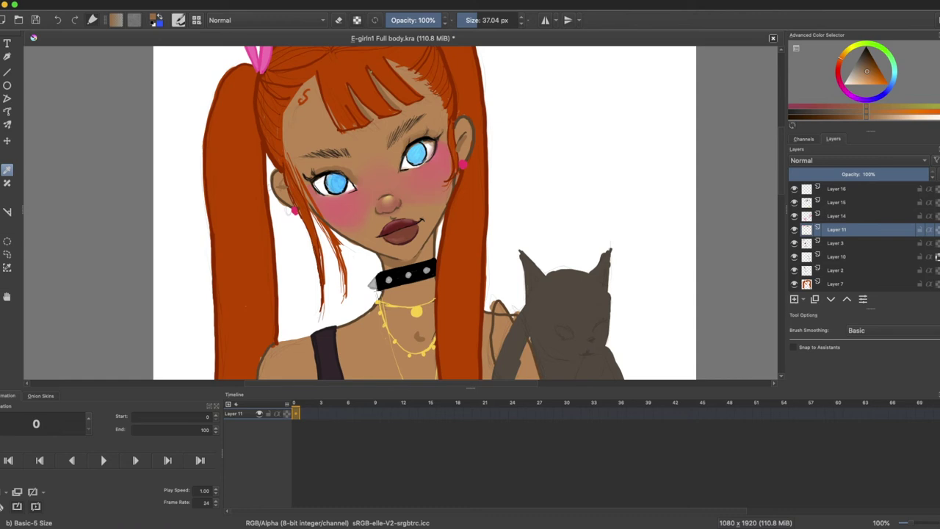
key(super+z)
key(slash)
key(slash)
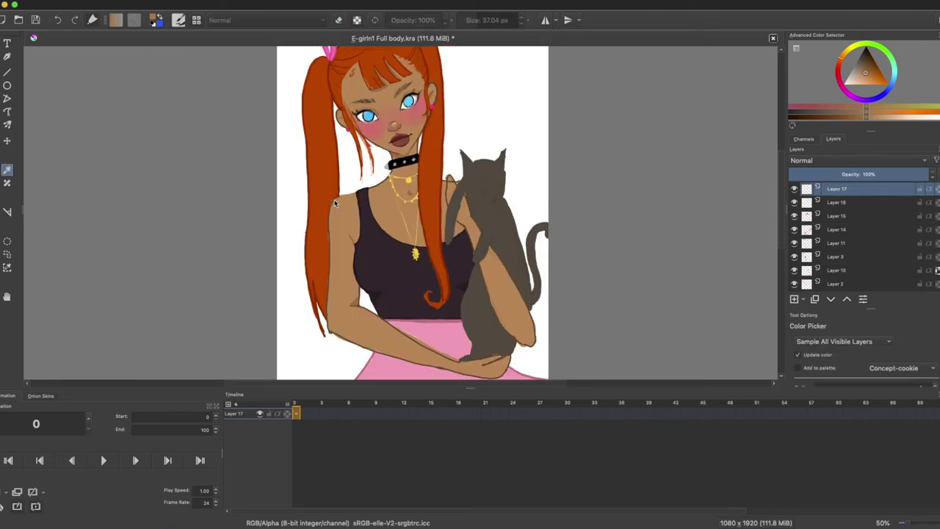
Step: Redraw the shoulder and upper-arm outline beside the ponytail on Layer 17 in dark brown with a 9.05 px brush
key(bracketleft)
key(bracketleft)
key(bracketleft)
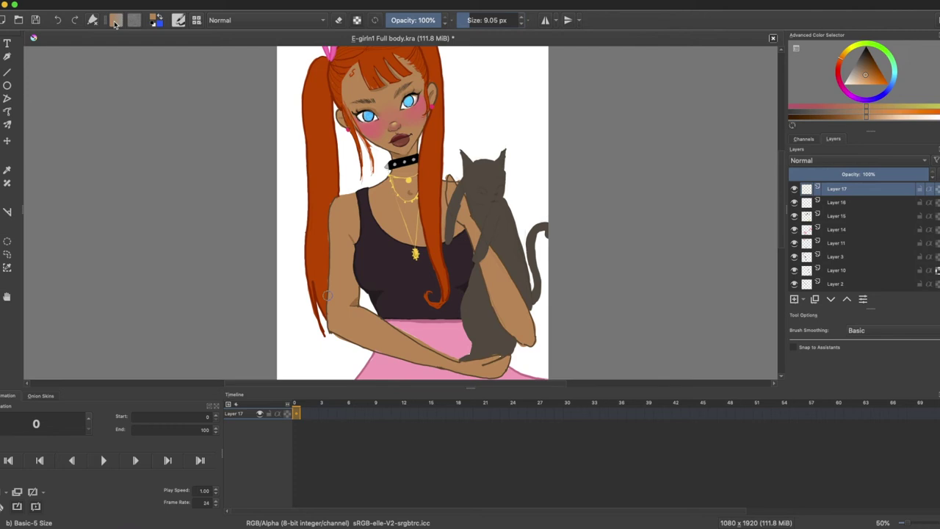
key(plus)
key(plus)
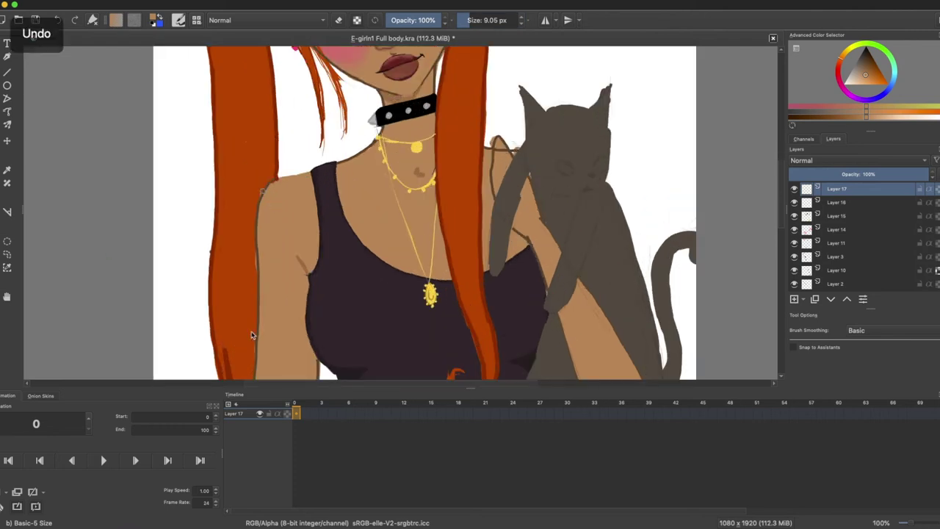
mouse_move(267, 182)
mouse_down()
mouse_move(257, 238)
mouse_move(255, 360)
mouse_up()
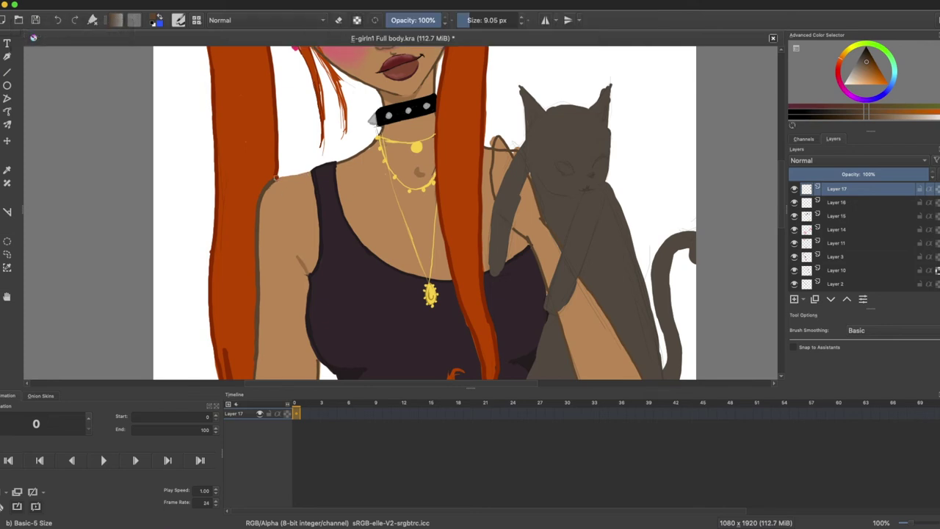
drag(276, 177, 312, 171)
drag(780, 176, 780, 217)
drag(256, 148, 257, 251)
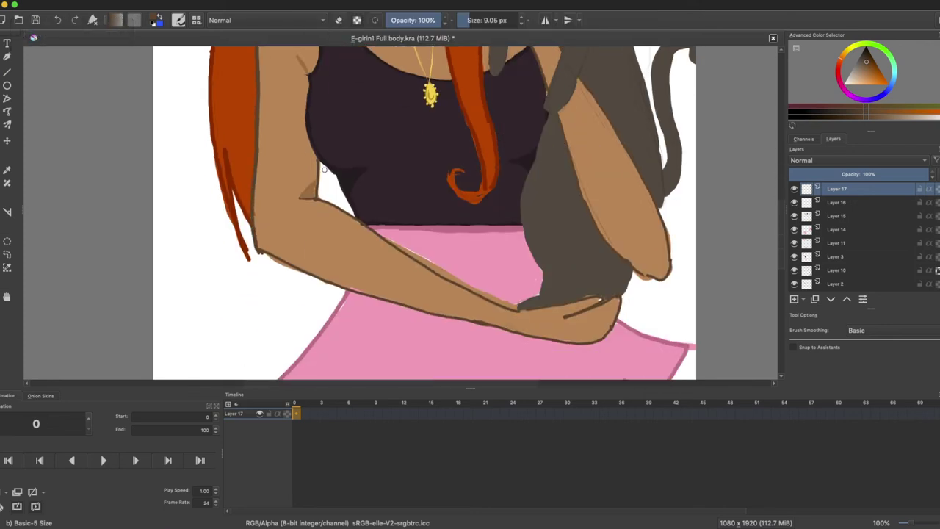
mouse_move(318, 159)
mouse_down()
mouse_move(317, 195)
mouse_move(367, 226)
mouse_up()
key(super+z)
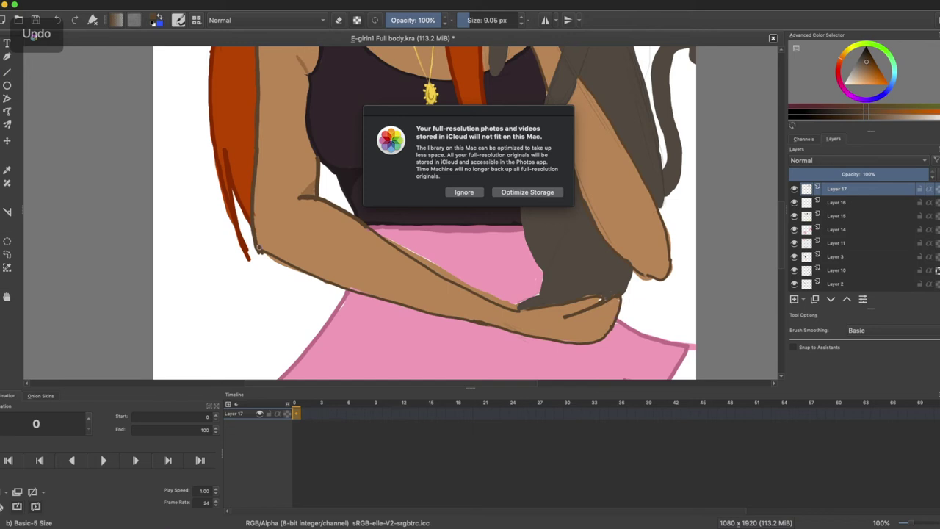
mouse_move(259, 251)
mouse_down()
mouse_move(323, 288)
mouse_move(266, 243)
mouse_move(308, 280)
mouse_move(287, 271)
mouse_up()
key(slash)
key(super+z)
key(super+z)
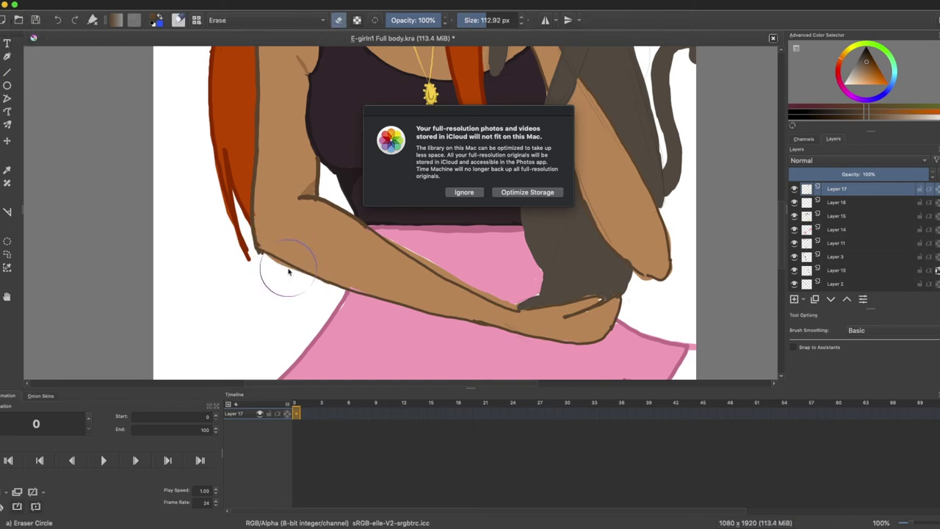
key(slash)
key(super+z)
Step: Answer the iCloud photo library alert with Optimize Storage
key(e)
click(503, 192)
key(e)
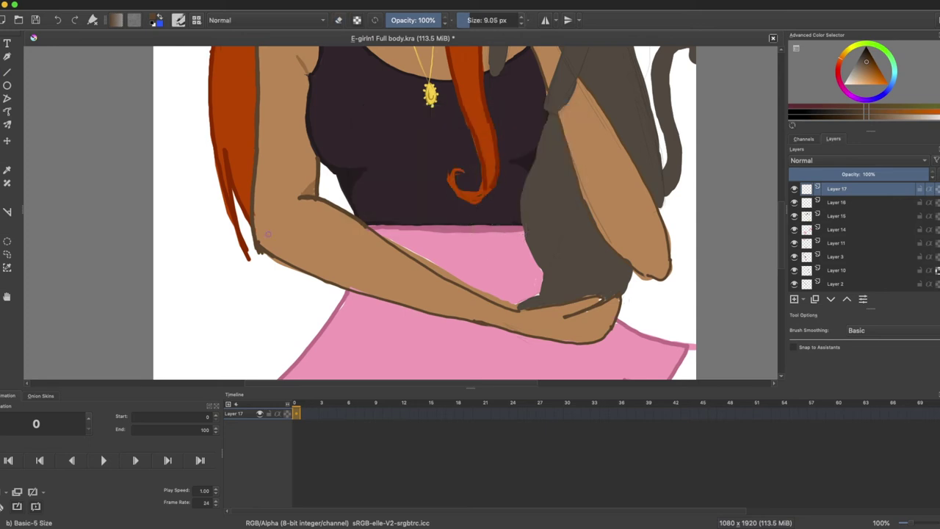
Step: Redraw the lower forearm and elbow outline on Layer 17 in dark brown, trimming its inner edge with the sampled skin tone
key(e)
key(slash)
mouse_move(261, 251)
mouse_down()
mouse_move(350, 294)
mouse_move(270, 246)
mouse_move(353, 290)
mouse_move(397, 292)
mouse_move(257, 250)
mouse_move(380, 299)
mouse_move(541, 335)
mouse_up()
key(super+z)
key(super+z)
ctrl+click(400, 297)
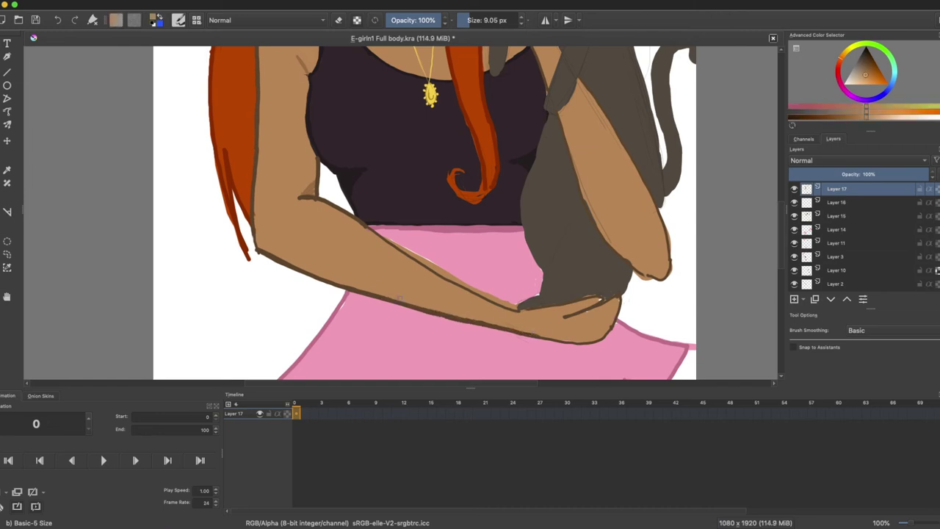
mouse_move(480, 320)
mouse_down()
mouse_move(515, 330)
mouse_move(483, 318)
mouse_up()
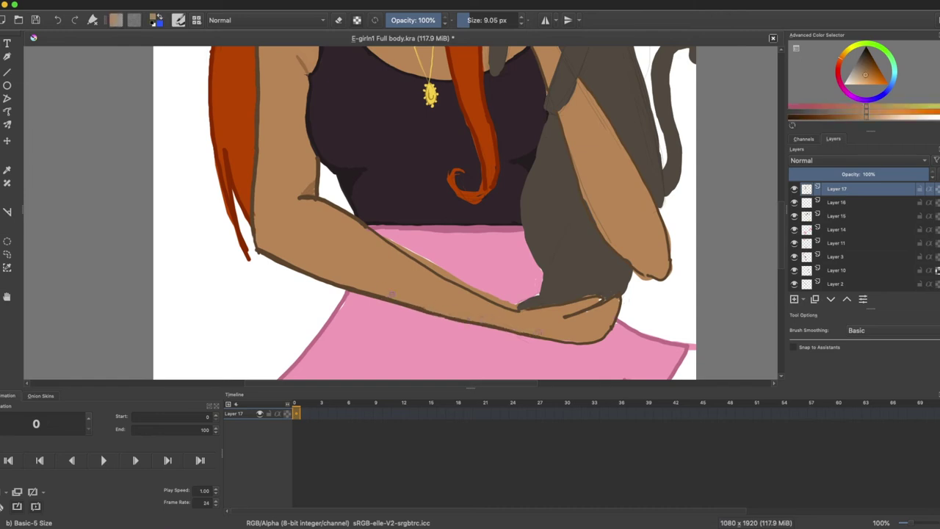
drag(397, 301, 429, 310)
drag(262, 247, 371, 291)
drag(257, 245, 260, 133)
key(slash)
key(e)
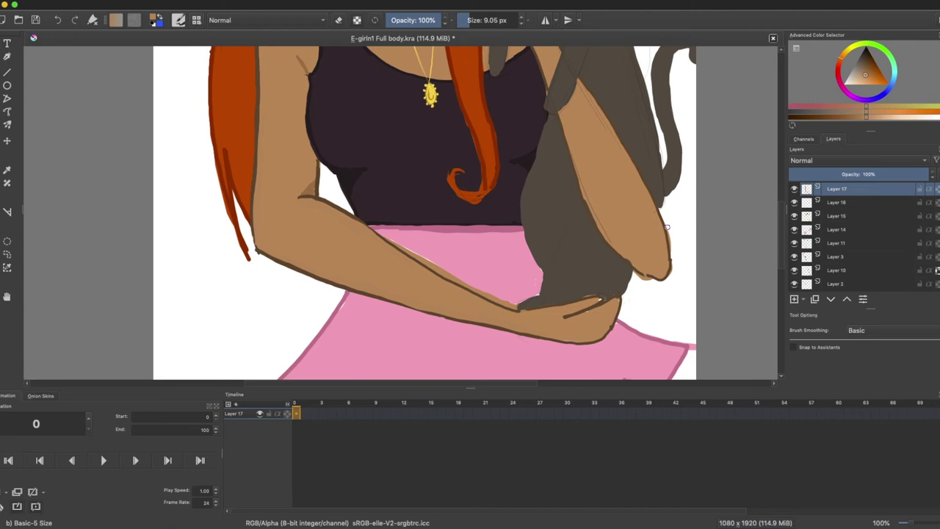
Step: Paint black thigh-high stockings across both legs on a new layer and separate the legs with a dark grey line
drag(780, 250, 780, 213)
key(super+minus)
key(super+minus)
scroll(754, 212, down, 2)
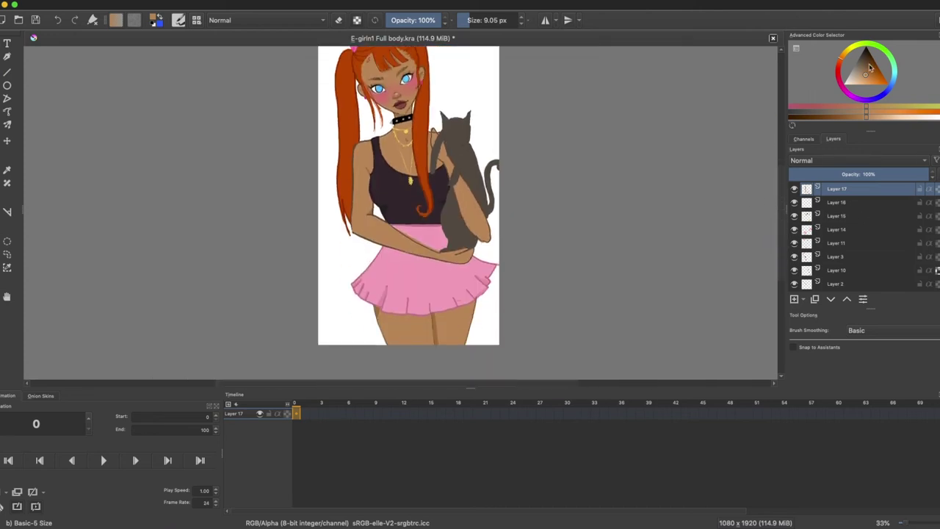
key(d)
click(794, 299)
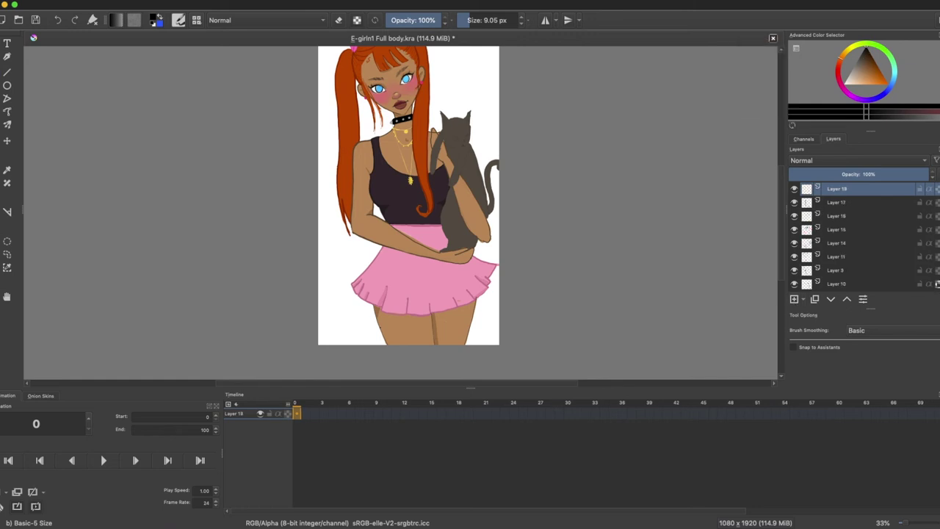
drag(432, 333, 455, 332)
drag(468, 20, 470, 20)
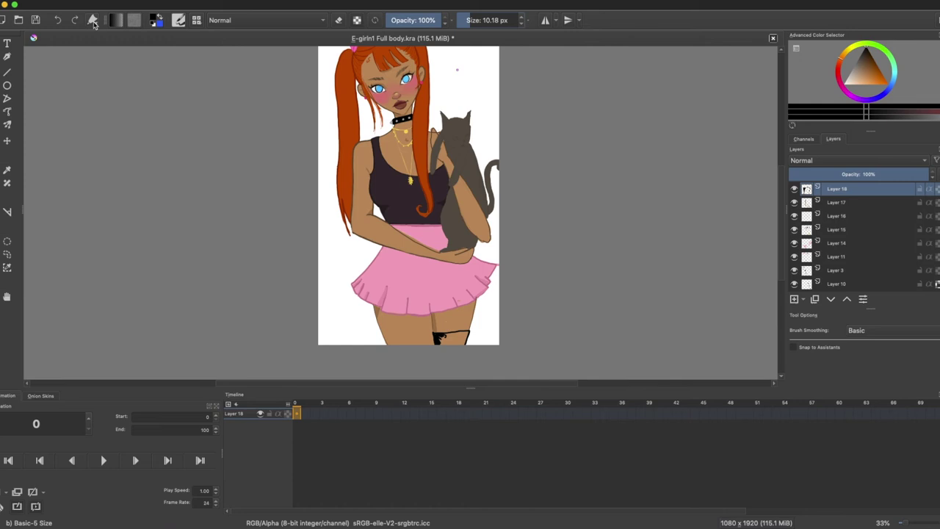
click(92, 19)
click(475, 20)
mouse_move(442, 336)
mouse_down()
mouse_move(468, 331)
mouse_move(465, 343)
mouse_move(387, 340)
mouse_move(427, 340)
mouse_up()
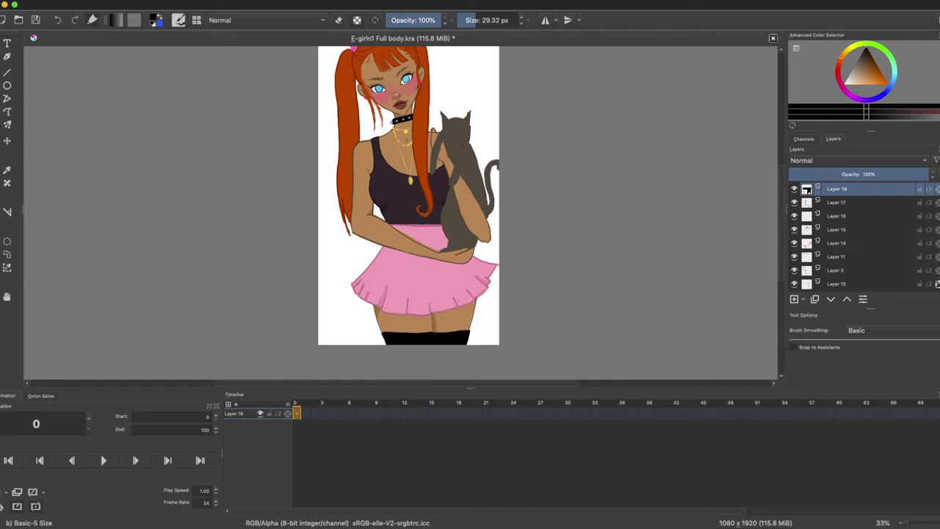
click(864, 49)
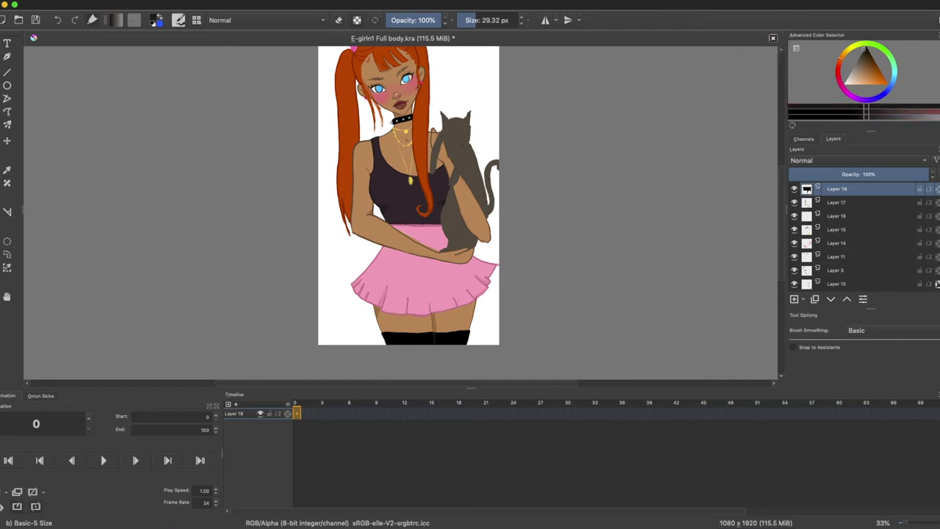
scroll(408, 206, up, 1)
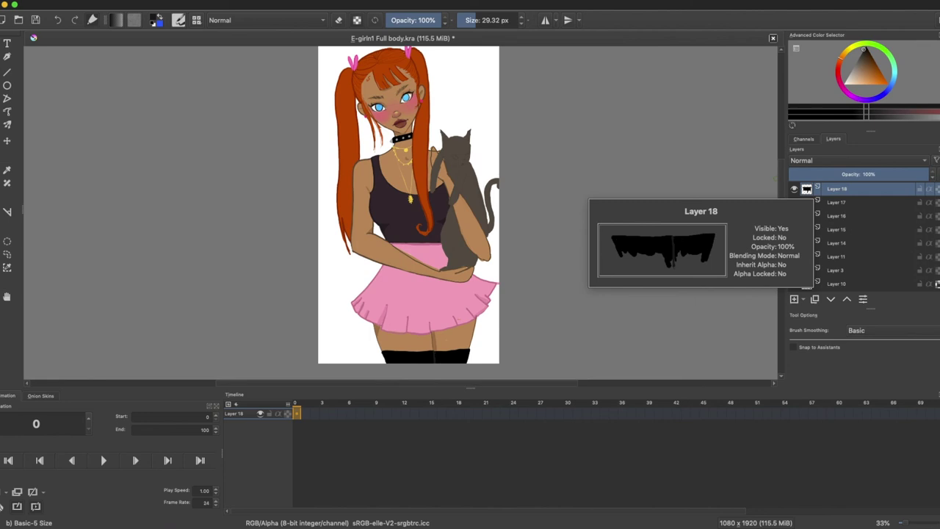
Step: Draw bolder black upper lashes on both eyes on a new layer with an 8 px brush, cleaning the edges with sampled skin tone
click(794, 299)
key(super+plus)
key(super+plus)
key(super+plus)
drag(781, 219, 781, 159)
key(super+plus)
click(469, 21)
drag(468, 34, 467, 35)
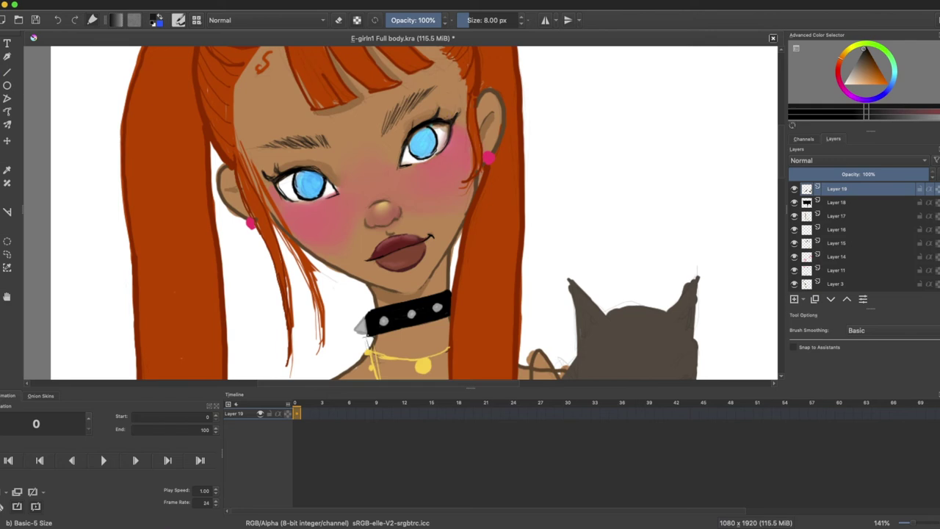
click(409, 134)
ctrl+click(272, 166)
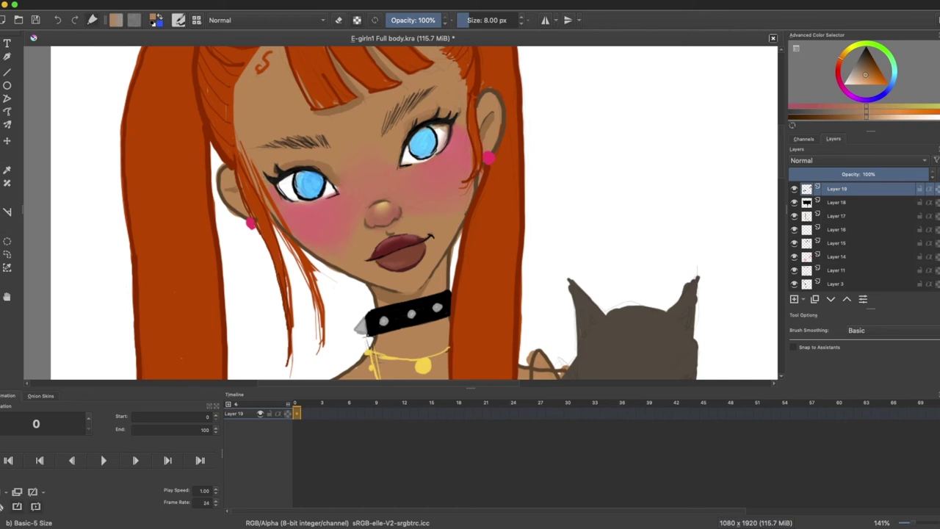
ctrl+click(299, 169)
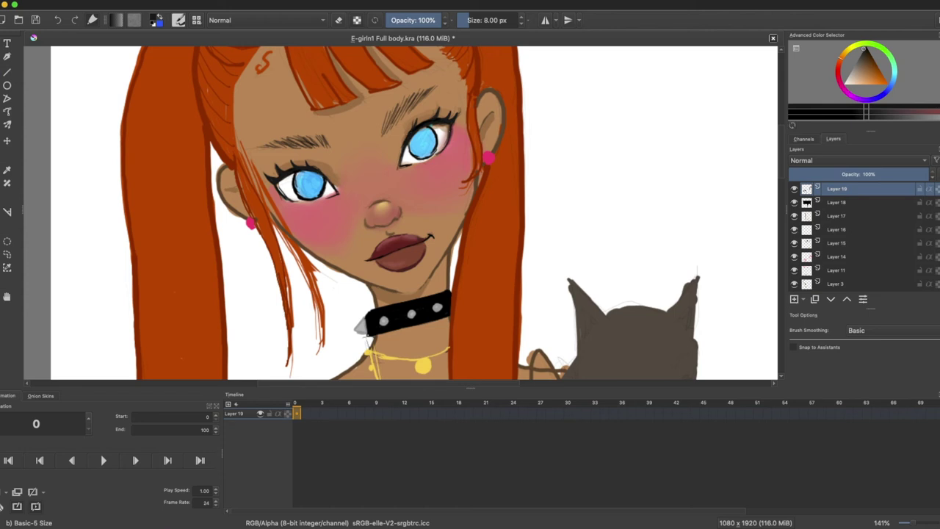
Step: Repaint the eye whites and blue irises with their sampled colours
ctrl+click(446, 127)
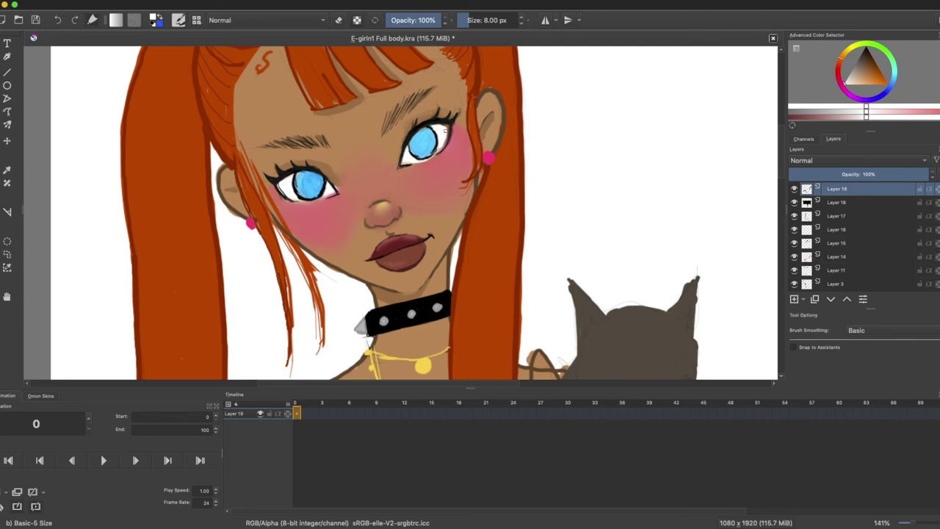
click(405, 161)
ctrl+click(300, 188)
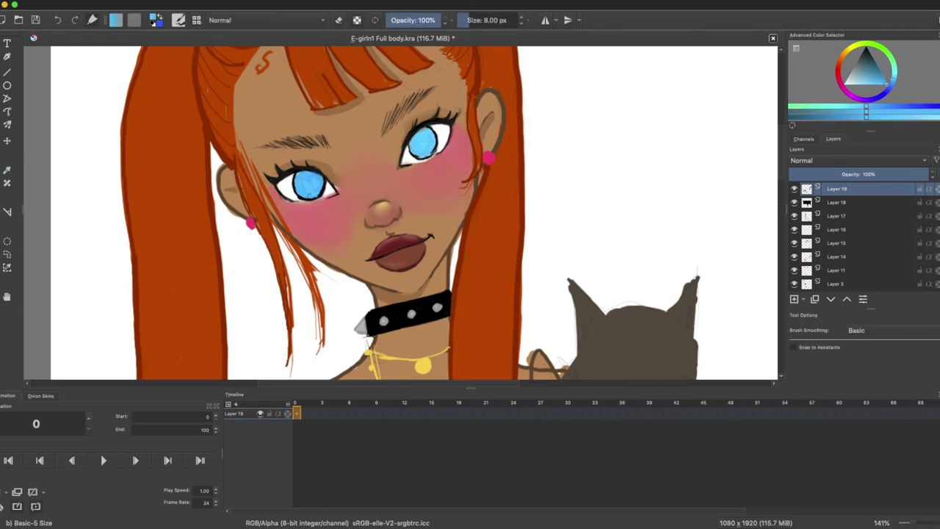
click(310, 187)
Step: Draw black lower lashes under both eyes and a black heart outlined in magenta on the cheek
key(d)
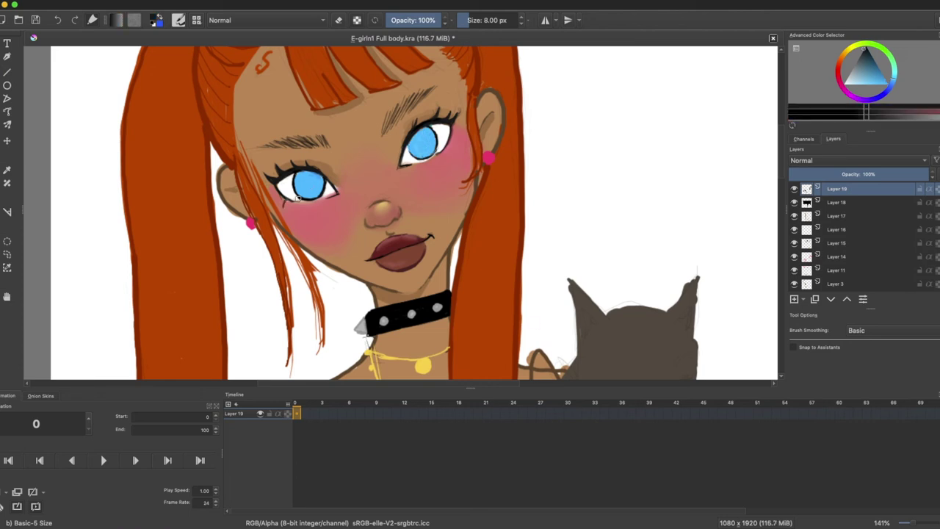
drag(283, 194, 277, 200)
drag(428, 176, 441, 171)
click(852, 97)
click(872, 85)
click(841, 87)
click(839, 82)
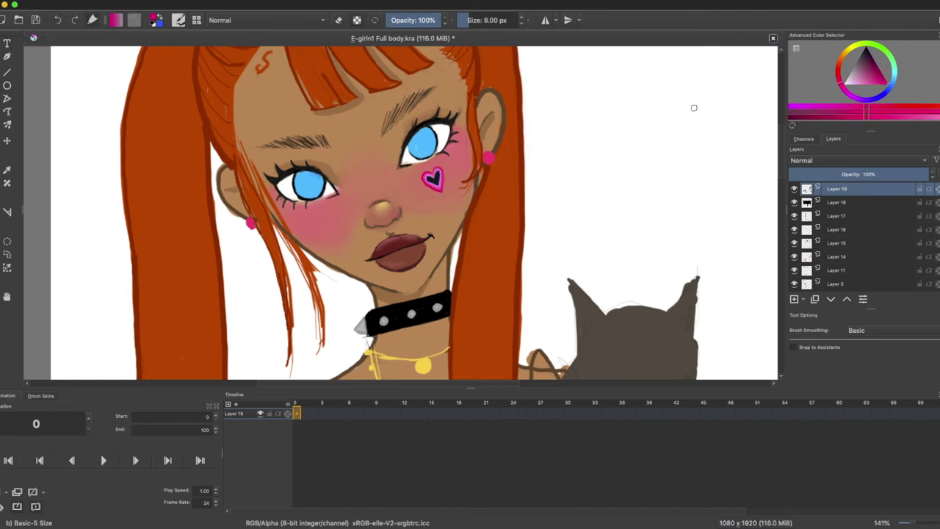
Step: Shade both eyes in black at 40% opacity on a new layer
key(d)
click(793, 299)
click(407, 20)
mouse_move(836, 189)
mouse_down()
mouse_move(749, 147)
mouse_move(836, 249)
mouse_up()
drag(271, 188, 304, 204)
click(837, 202)
drag(837, 243, 853, 183)
drag(295, 199, 320, 201)
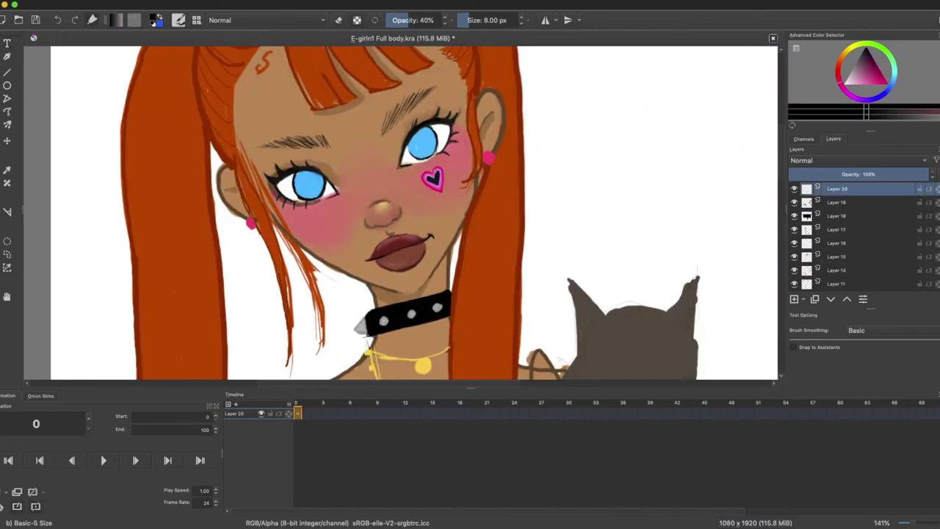
drag(438, 154, 455, 124)
drag(418, 124, 446, 117)
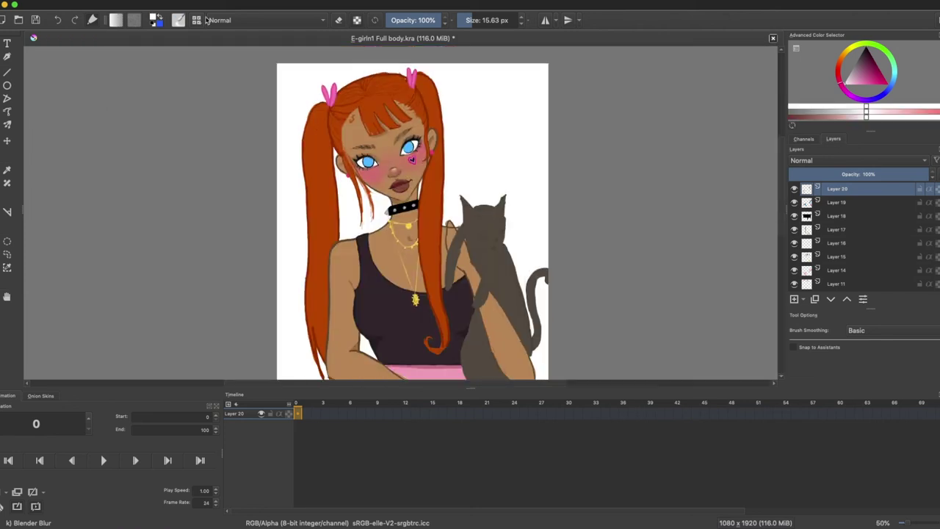
Step: Try touching up the pink skirt waist beside the cat on Layer 8 with its sampled colour
key(slash)
scroll(411, 213, down, 3)
scroll(411, 212, up, 3)
scroll(411, 213, down, 5)
click(843, 269)
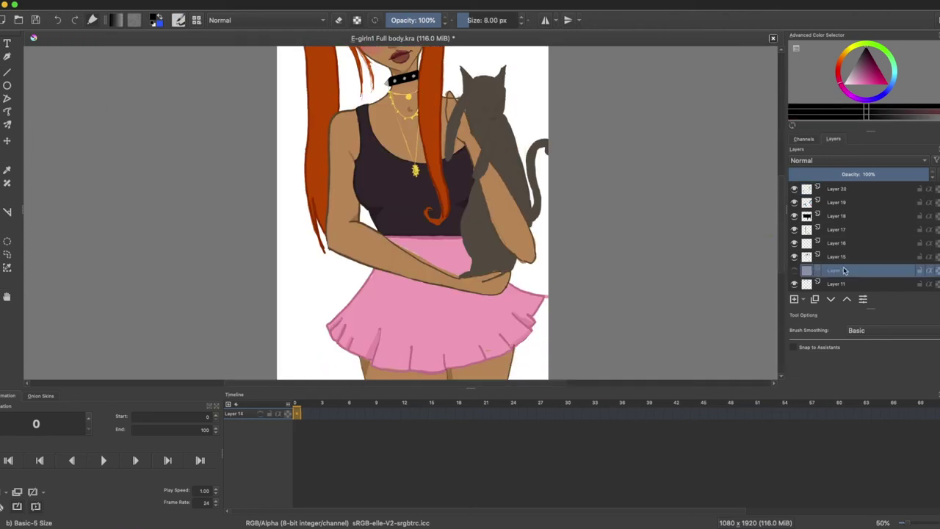
scroll(843, 265, down, 5)
click(843, 257)
key(slash)
click(843, 243)
ctrl+click(433, 253)
key(e)
key(e)
key(e)
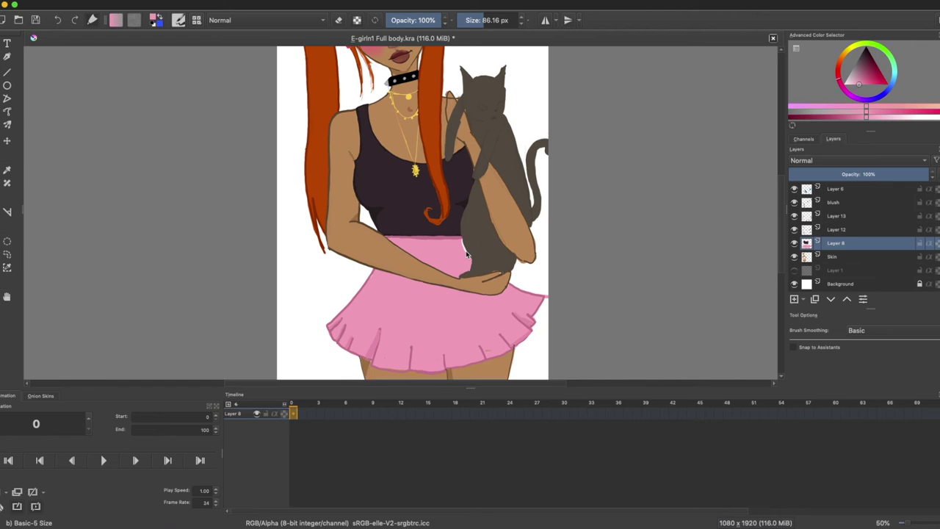
Step: Paint a black belt across the skirt's waist on a new layer
key(d)
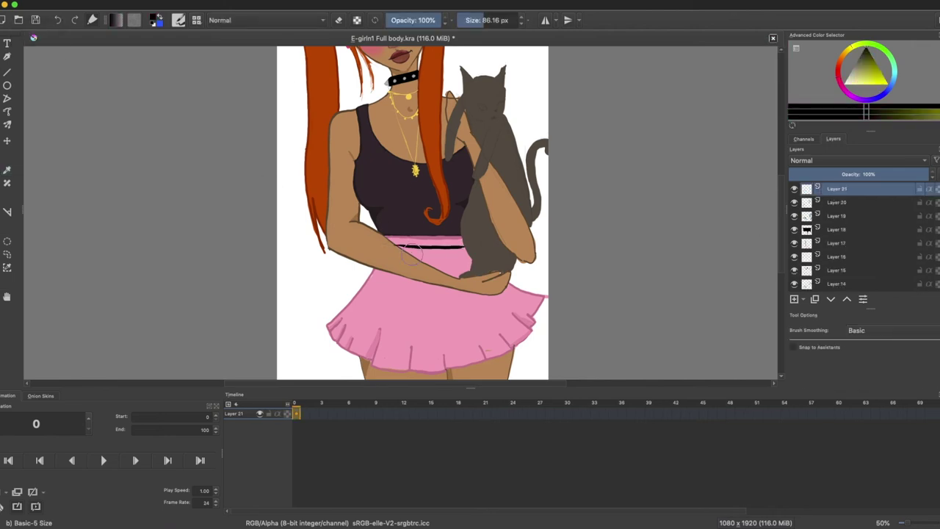
mouse_move(413, 256)
mouse_down()
mouse_move(468, 257)
mouse_move(434, 252)
mouse_up()
key(slash)
key(slash)
Step: Paint a round golden buckle with a prong in the middle of the belt using a 20.80 px brush
click(843, 54)
click(871, 73)
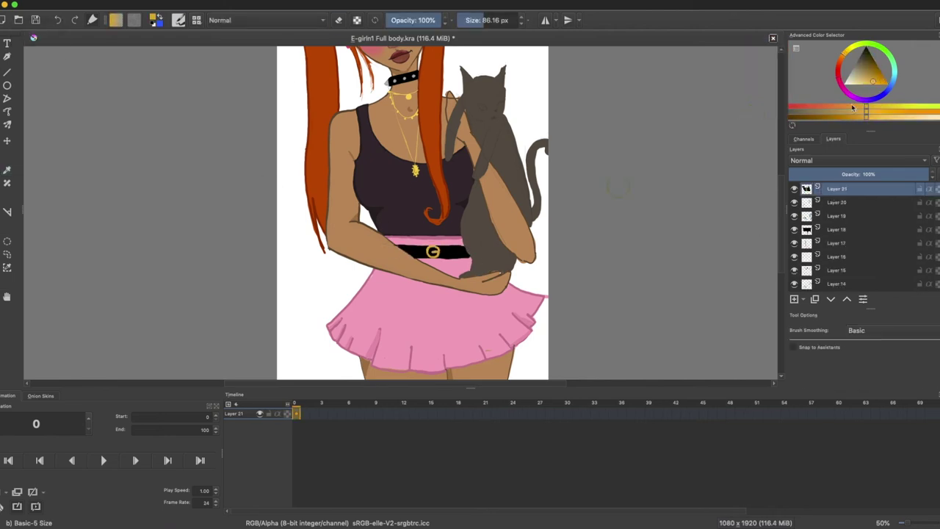
click(870, 71)
key(ctrl+plus)
key(ctrl+plus)
key(ctrl+plus)
click(474, 20)
mouse_move(484, 307)
mouse_down()
mouse_move(487, 340)
mouse_move(503, 325)
mouse_up()
drag(486, 306, 502, 306)
click(872, 82)
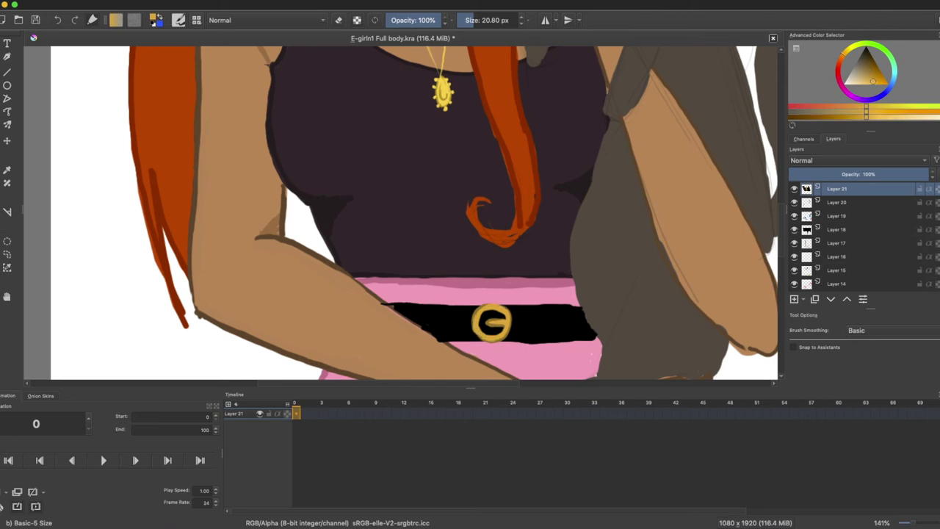
Step: Clean the belt's edge where it meets the forearm and restore the arm outline in sampled dark brown
key(slash)
key(slash)
drag(383, 303, 444, 341)
ctrl+click(449, 344)
Step: Draw the finger lines on the hand beneath the cat in dark brown on Layer 21
key(ctrl+minus)
scroll(514, 257, down, 3)
drag(618, 249, 588, 271)
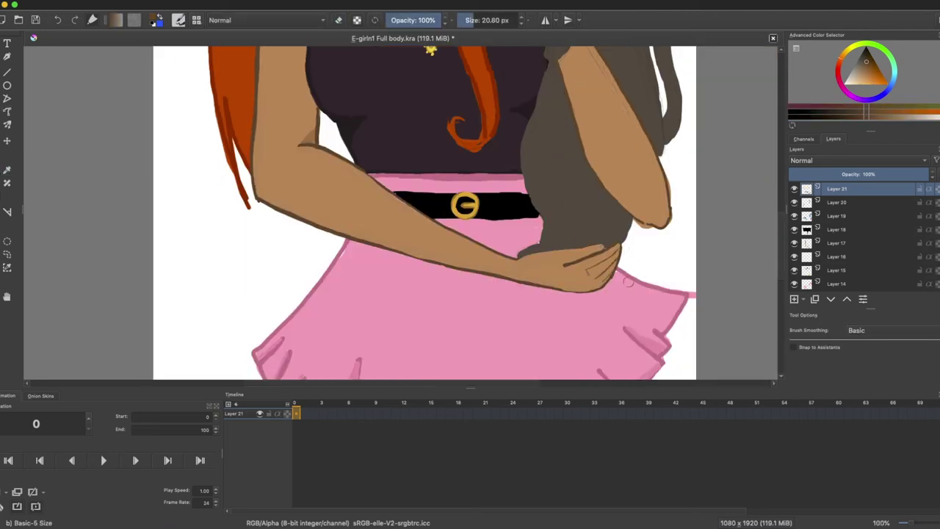
ctrl+click(514, 268)
drag(485, 248, 520, 258)
key(ctrl+z)
Step: Outline the cat's head, ears, legs and body in a dark grey-brown on Layer 21
scroll(513, 242, up, 6)
ctrl+click(531, 195)
key(ctrl+z)
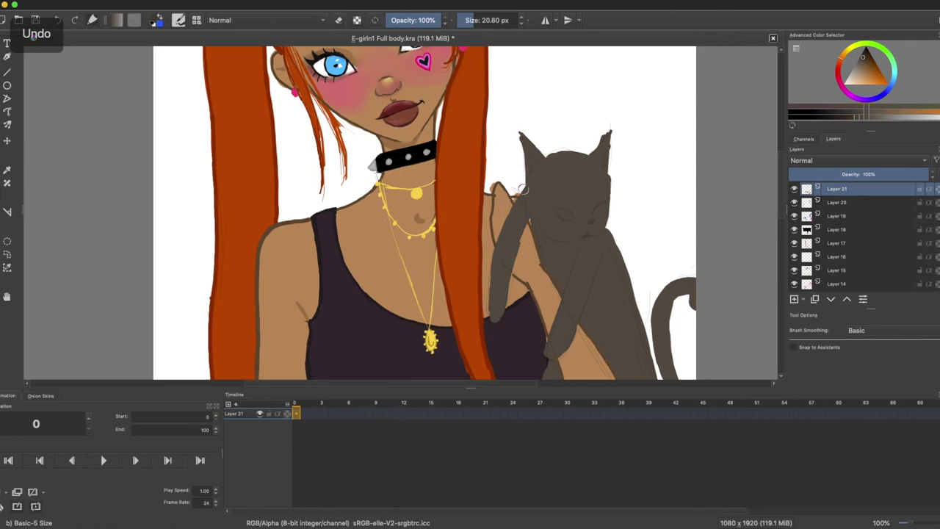
scroll(522, 189, down, 5)
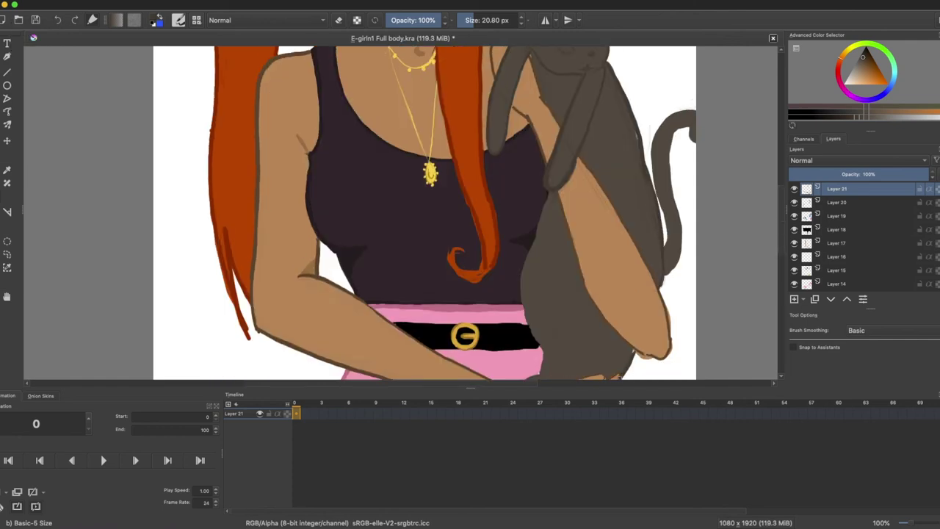
scroll(424, 213, up, 3)
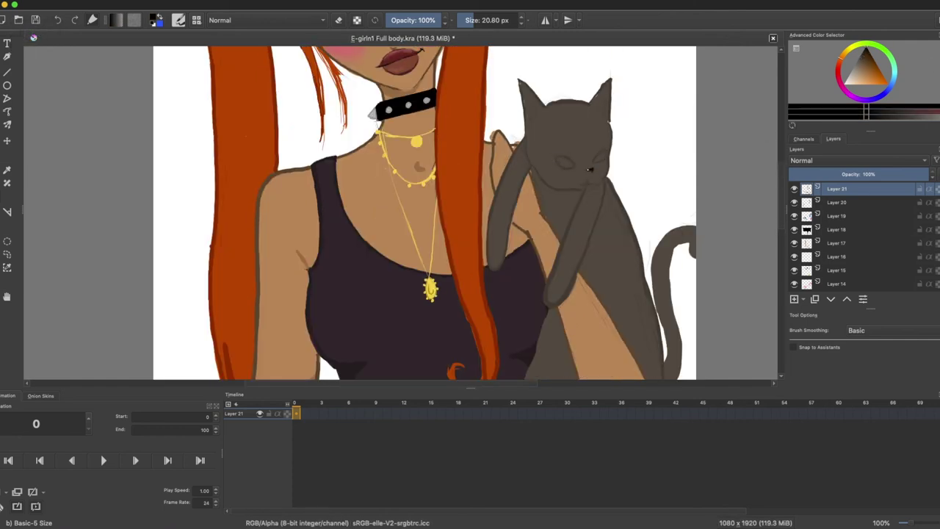
Step: Paint the cat's black eyes, nose and mouth and darken its inner ears on a new layer above Layer 20
click(836, 203)
click(794, 299)
drag(595, 160, 606, 153)
drag(557, 160, 571, 164)
key(e)
key(e)
drag(605, 94, 598, 112)
drag(527, 96, 536, 116)
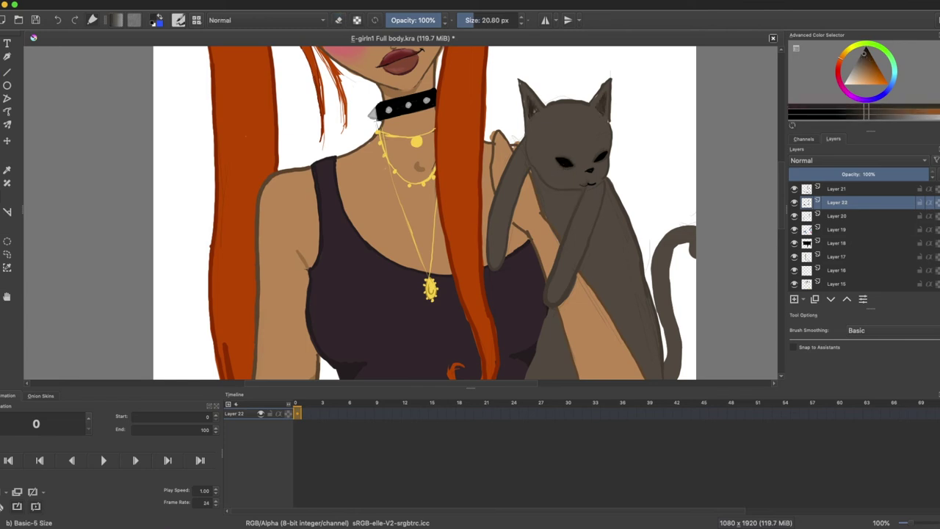
Step: Merge the layers from Layer 21 down to Layer 8 into one layer, keeping the Skin layer separate
scroll(636, 183, down, 5)
click(836, 189)
scroll(822, 221, down, 8)
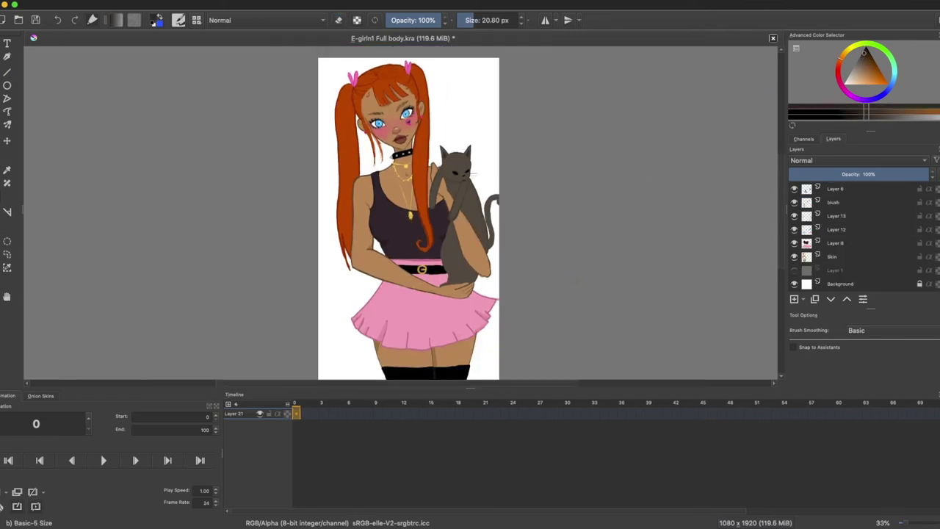
scroll(529, 168, up, 3)
key(e)
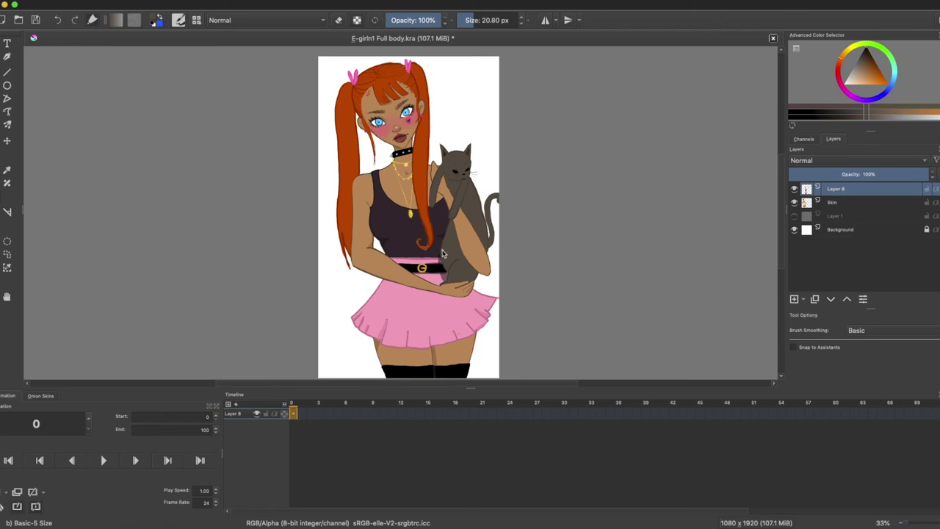
click(41, 1)
click(64, 49)
Step: Add a new paint layer above Layer 8 and create a keyframe on it at frame 0
key(super+equal)
key(super+equal)
key(super+equal)
drag(781, 210, 781, 157)
click(793, 300)
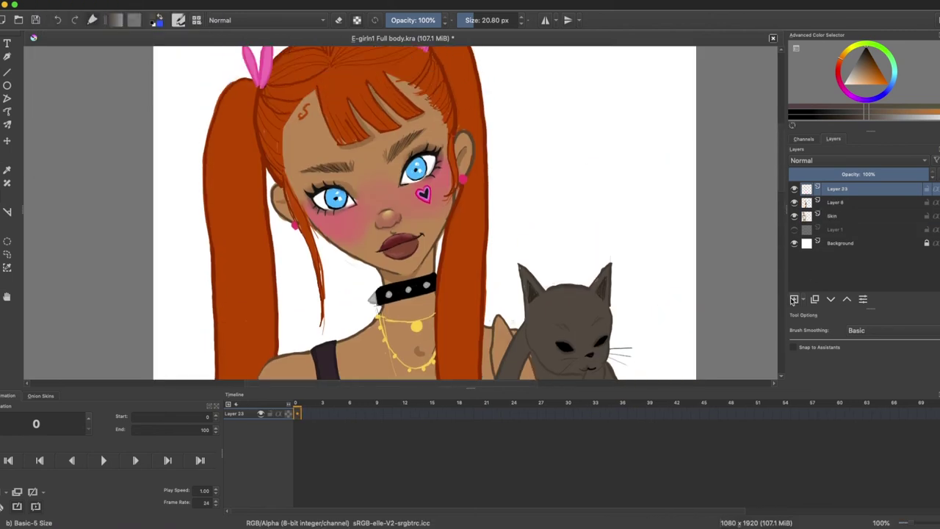
click(3, 491)
Step: Paint half-lowered upper eyelids in the face's skin colour on frame 0 of Layer 23 and redraw their lash lines in black
key(p)
click(367, 149)
key(b)
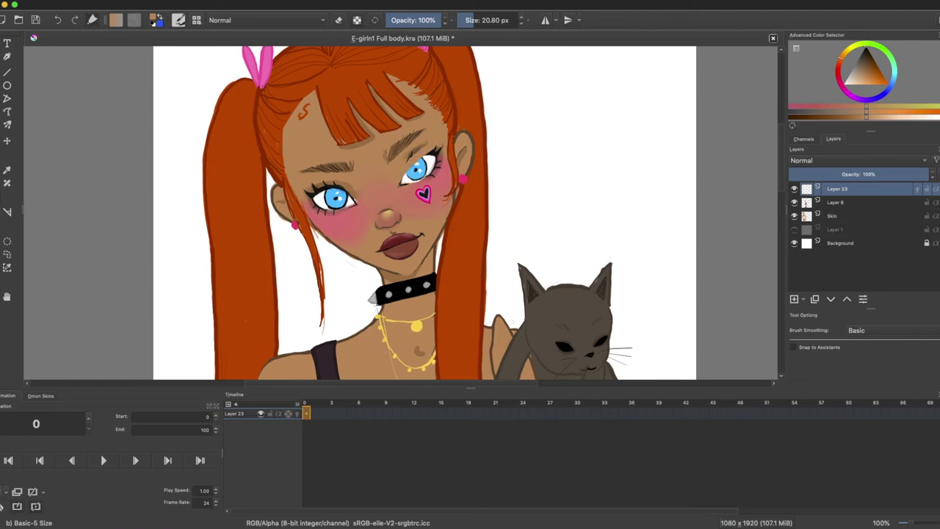
drag(322, 189, 344, 188)
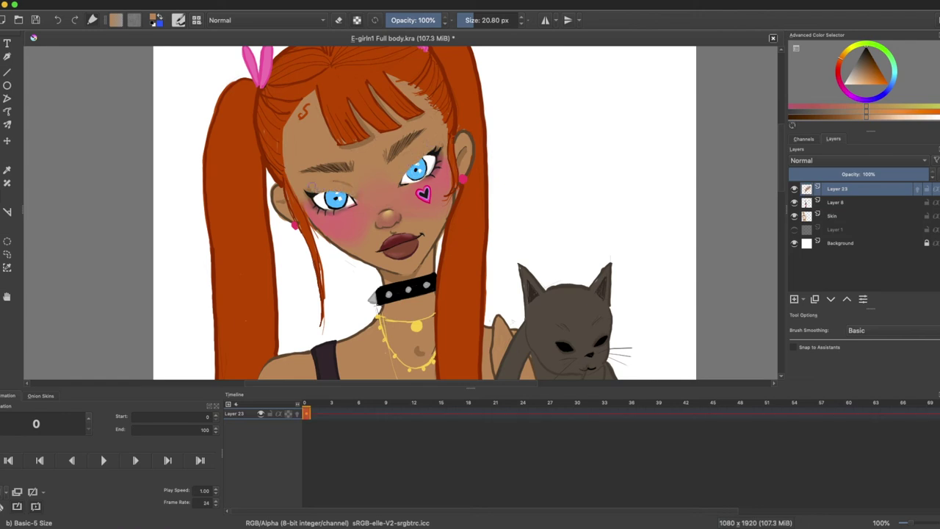
key(d)
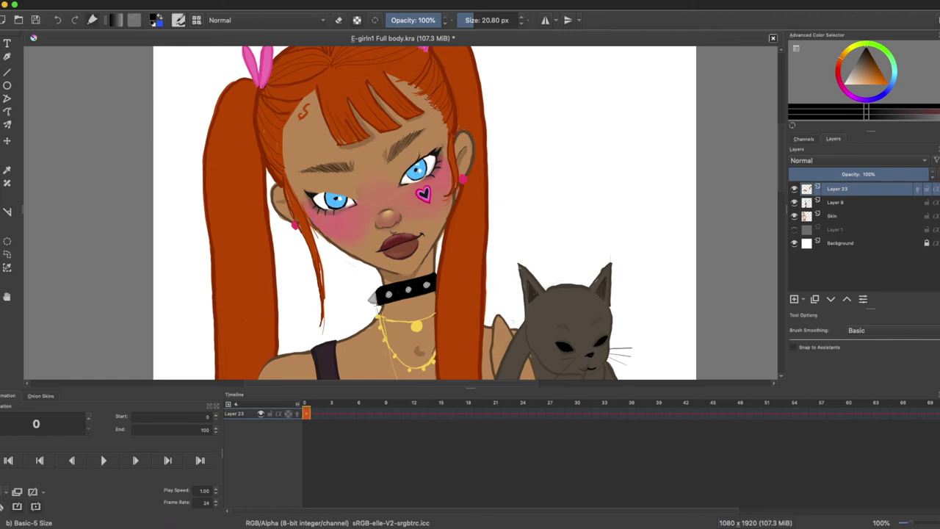
click(850, 174)
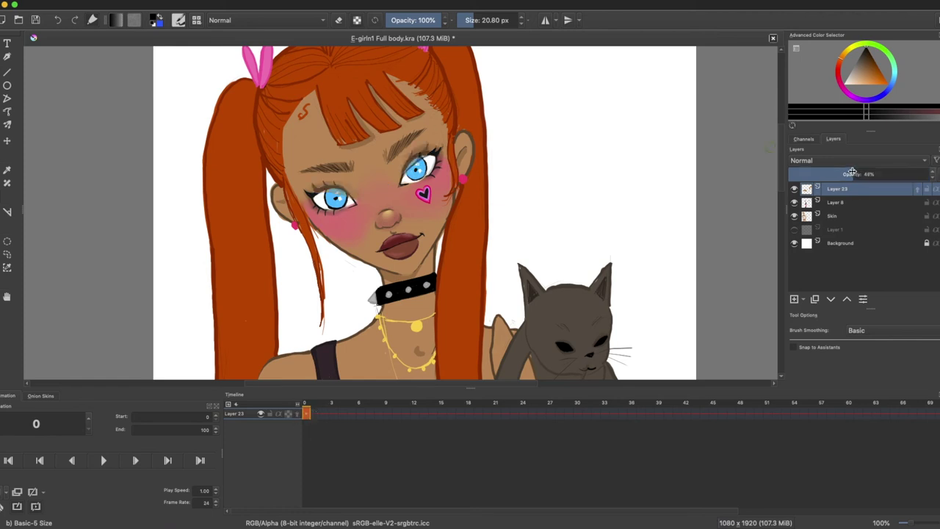
key(ctrl+z)
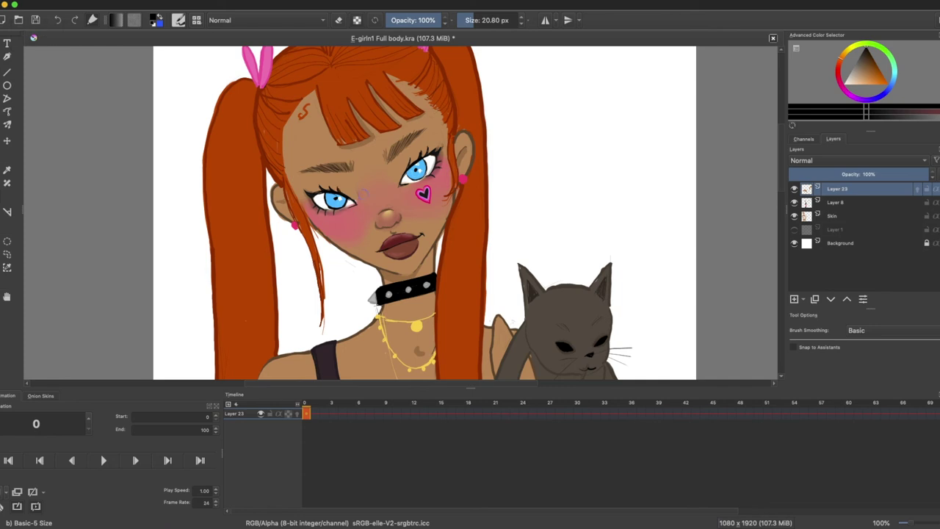
Step: Try to soften the skin around the eyes on frame 0 with the Blender Blur brush at 39.89 px
click(342, 413)
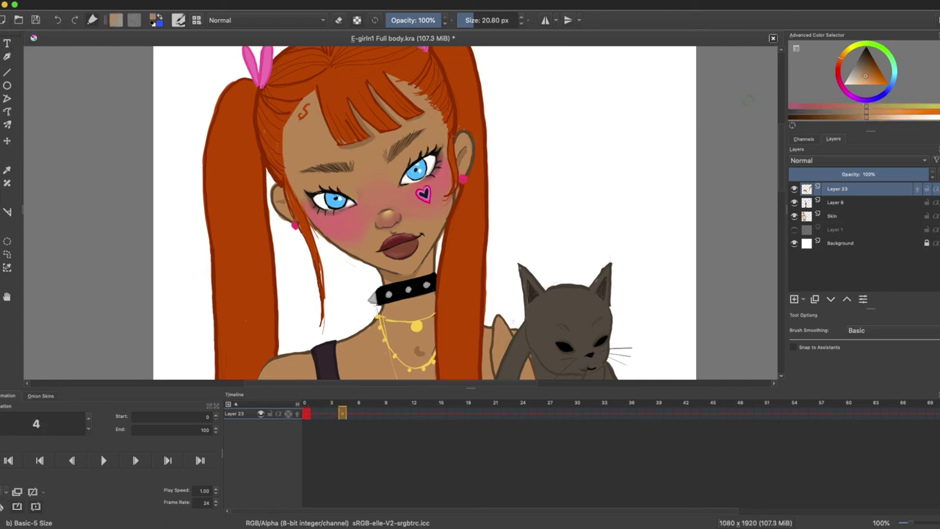
click(306, 415)
click(197, 20)
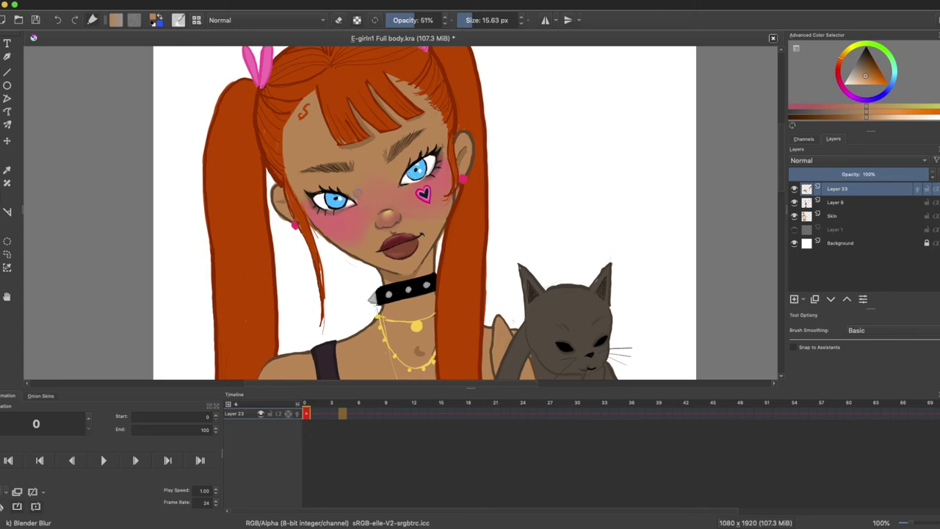
click(441, 20)
click(477, 20)
drag(355, 192, 360, 240)
key(super+z)
key(super+z)
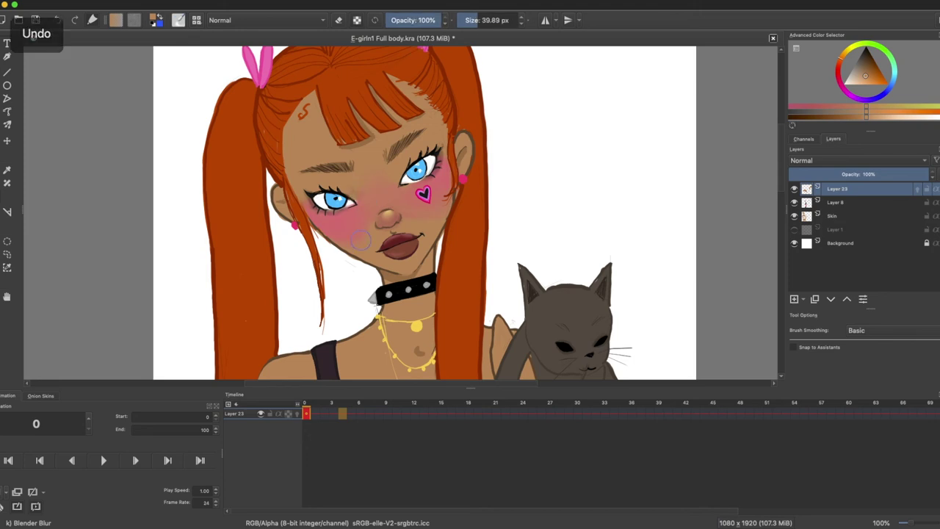
drag(359, 187, 351, 194)
key(super+z)
Step: Paint fully closed eyelids over both eyes in skin colour on frame 4 with the Basic-5 Size brush
click(342, 414)
click(7, 170)
click(2, 72)
click(197, 20)
click(208, 86)
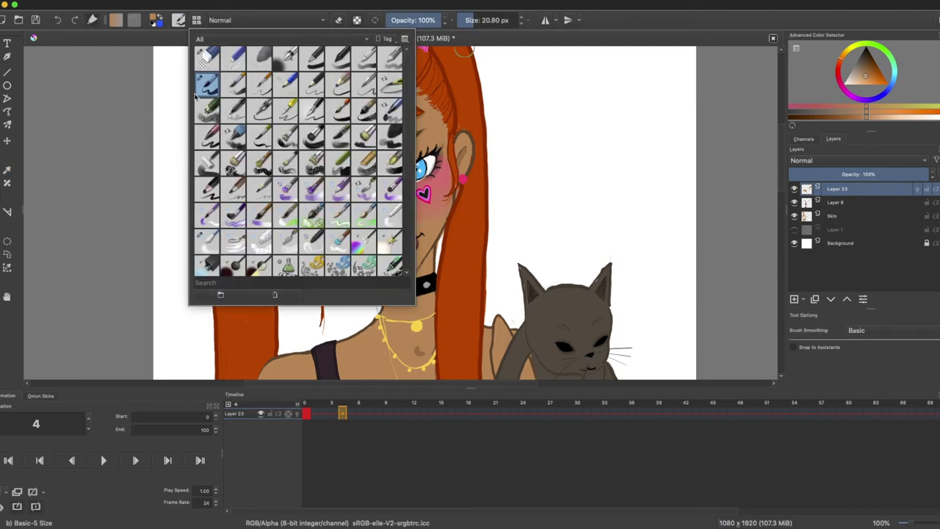
drag(404, 178, 426, 154)
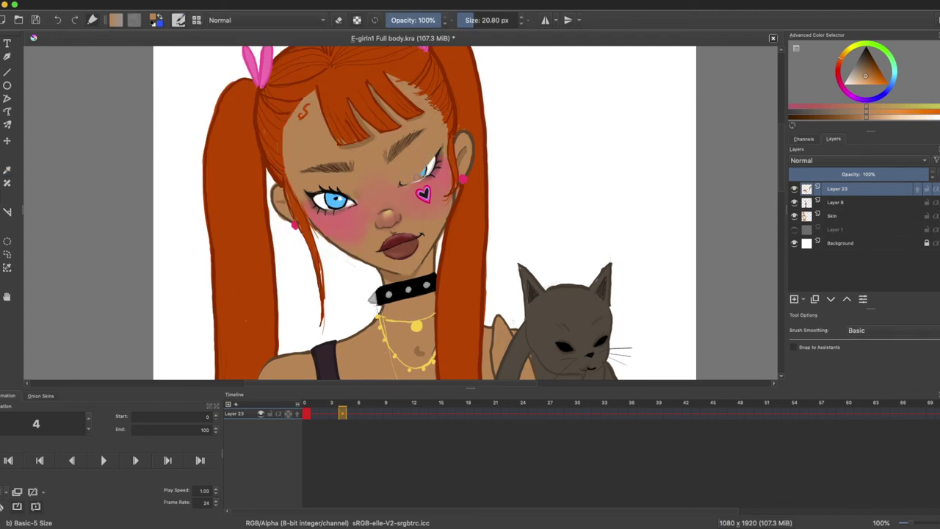
mouse_move(345, 193)
mouse_down()
mouse_move(318, 187)
mouse_move(332, 204)
mouse_up()
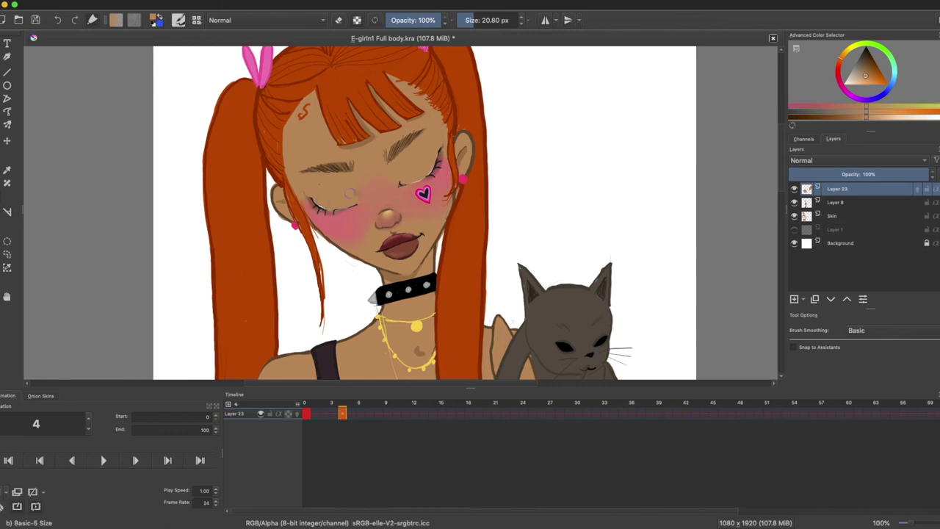
Step: Draw the closed eyes' lash lines in black on frame 4 and blend dark shading onto the lids with Blender Blur
click(866, 49)
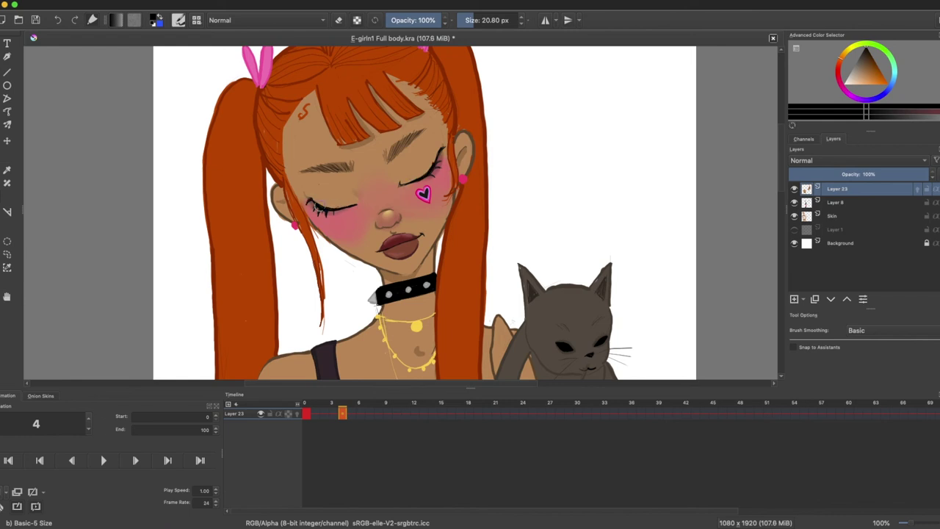
drag(430, 21, 408, 20)
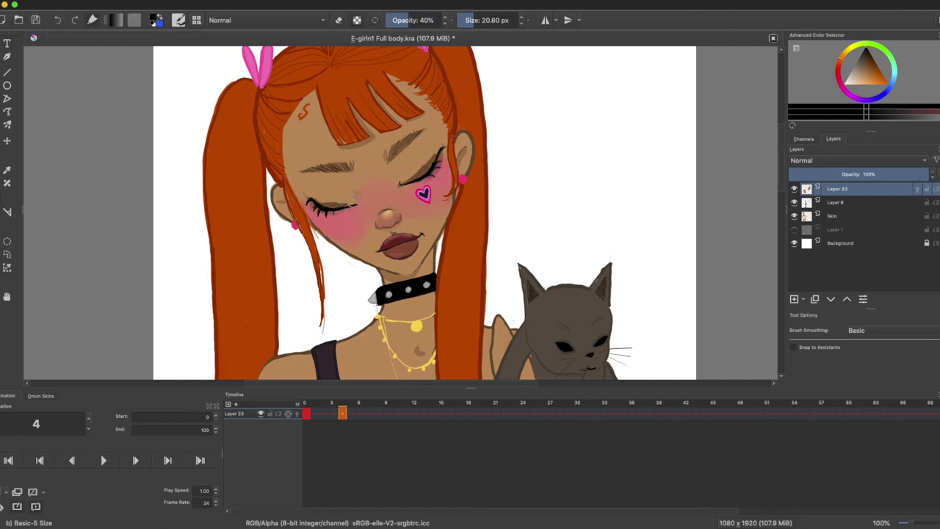
key(ctrl+z)
click(196, 21)
click(309, 194)
drag(414, 175, 423, 164)
drag(341, 200, 322, 199)
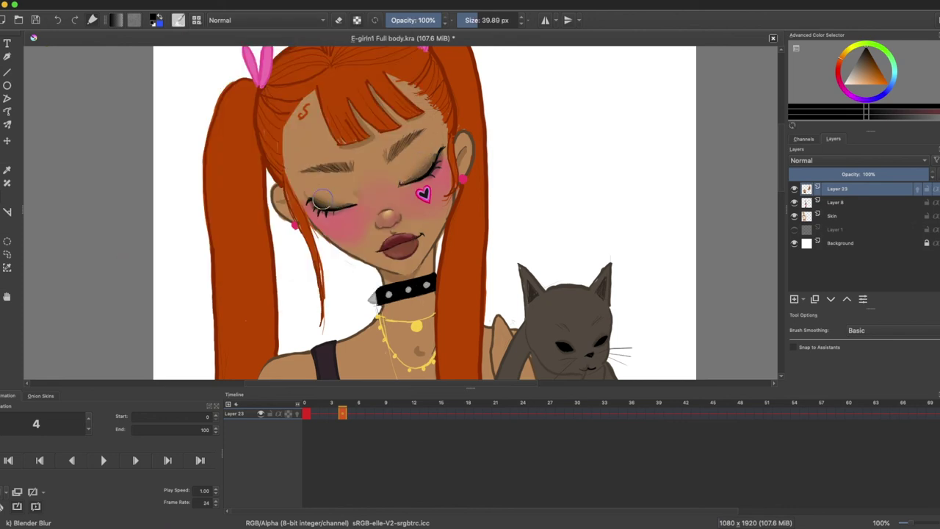
Step: Draw eyelid creases above the closed eyes in brown at 63% opacity and soften them with Blender Blur at 8 px
click(865, 75)
click(196, 20)
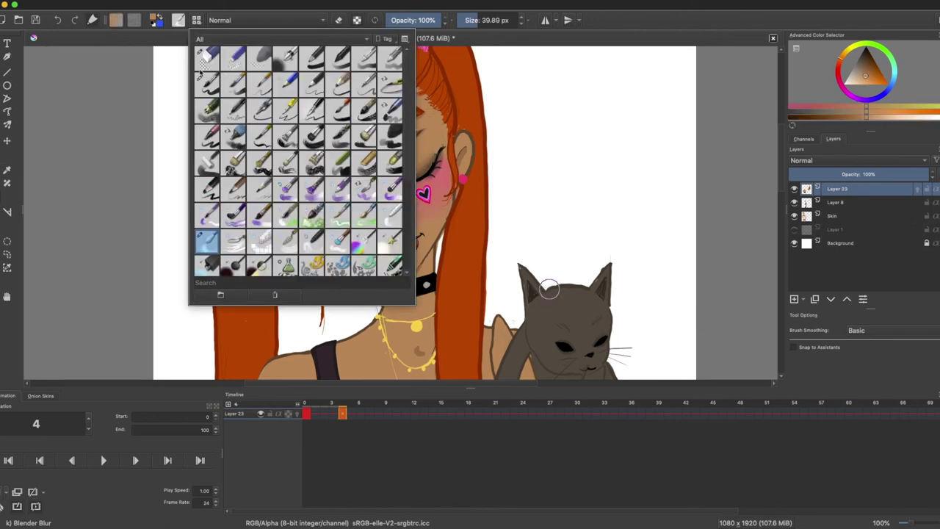
click(207, 83)
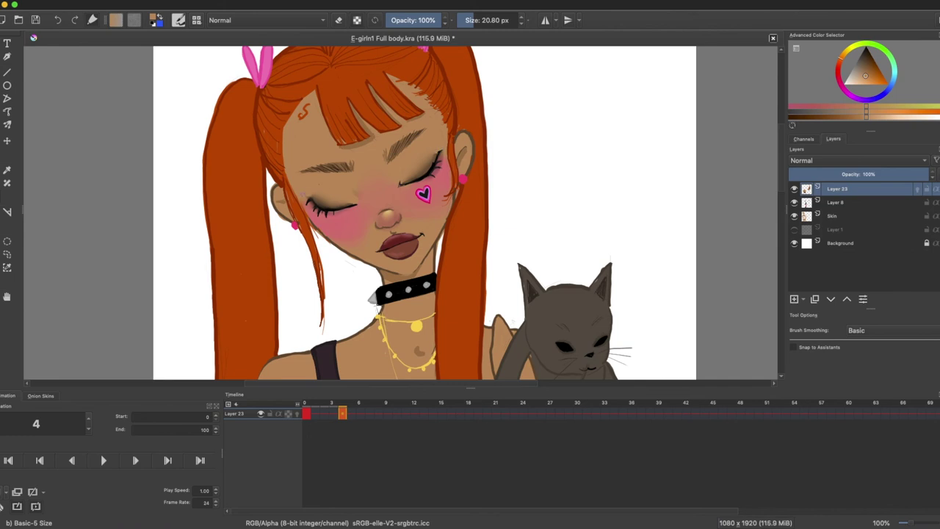
click(866, 66)
click(421, 20)
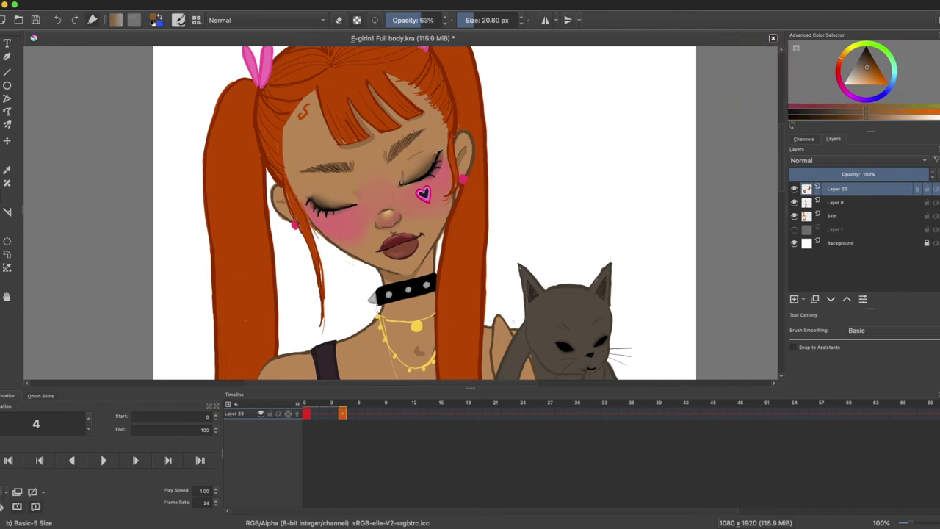
click(196, 21)
click(205, 242)
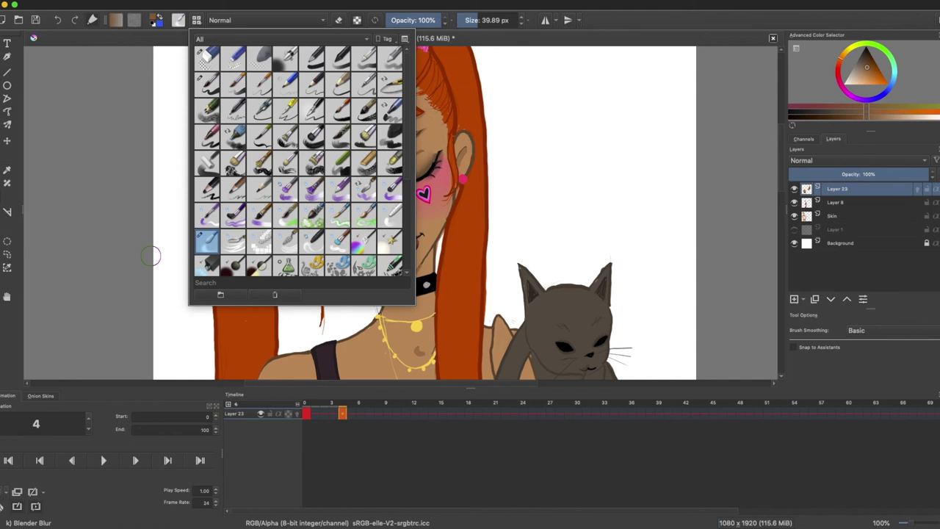
click(468, 20)
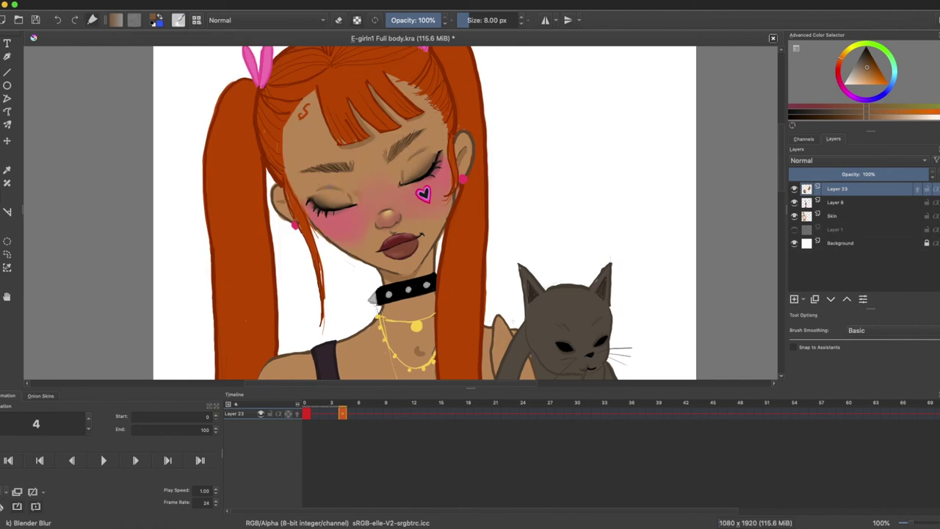
Step: Move the closed-eye keyframe to frame 12 and the half-closed-eye keyframe to frame 10
click(352, 416)
click(308, 414)
drag(342, 414, 416, 416)
drag(307, 414, 397, 415)
click(306, 414)
Step: Play the animation from frame 0 to check the blink timing
key(super+minus)
key(super+minus)
click(103, 461)
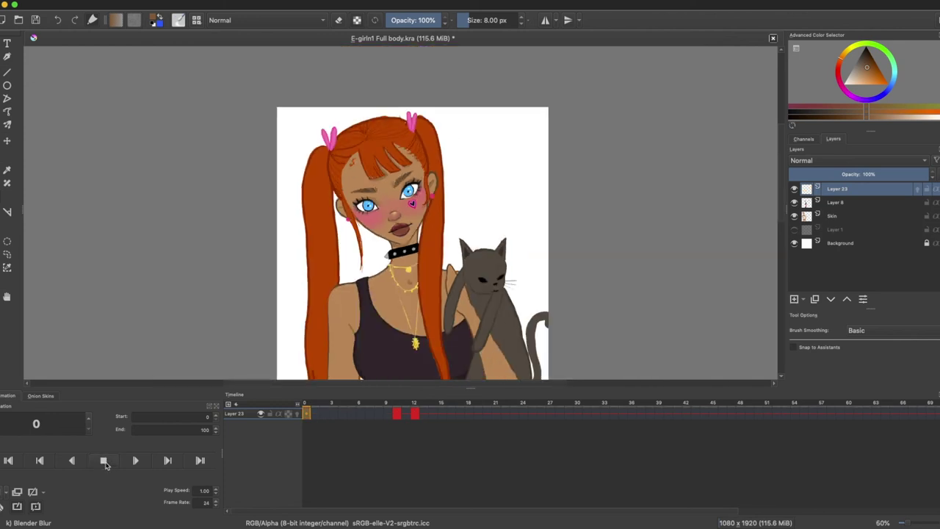
click(105, 461)
Step: Copy the closed-eye keyframe from frame 12 and paste it at frame 13
click(415, 415)
right_click(414, 417)
click(450, 327)
right_click(424, 416)
click(458, 315)
Step: Copy the half-closed-eye keyframe from frame 10 and paste it at frame 15
click(443, 416)
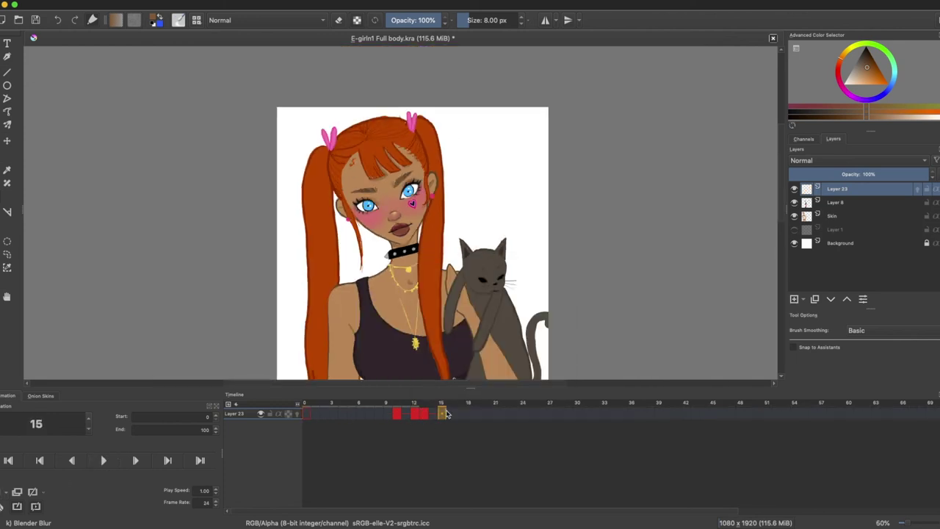
key(super+z)
right_click(397, 416)
click(434, 331)
right_click(445, 417)
click(477, 314)
click(424, 416)
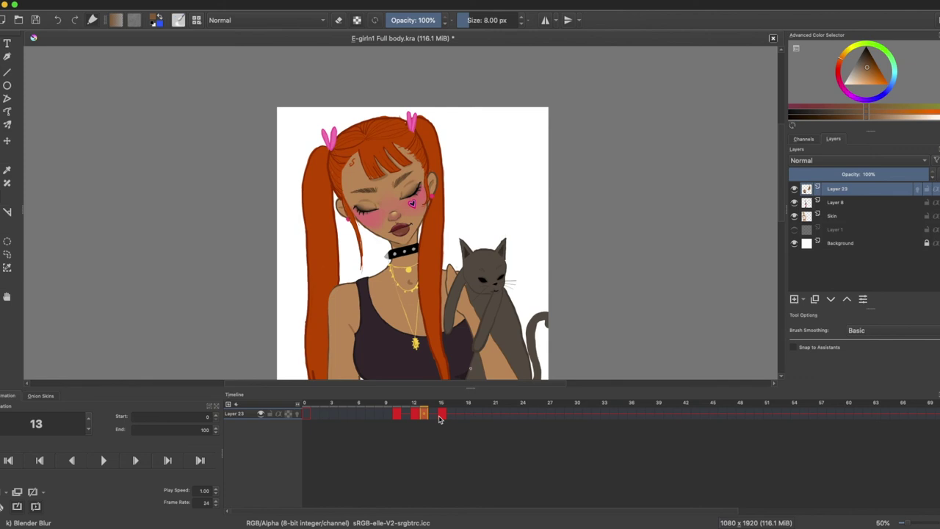
Step: Add blank keyframes at frames 17 and 18 to reopen the eyes and play the animation from frame 0
click(460, 415)
click(3, 492)
click(2, 492)
click(307, 415)
click(104, 460)
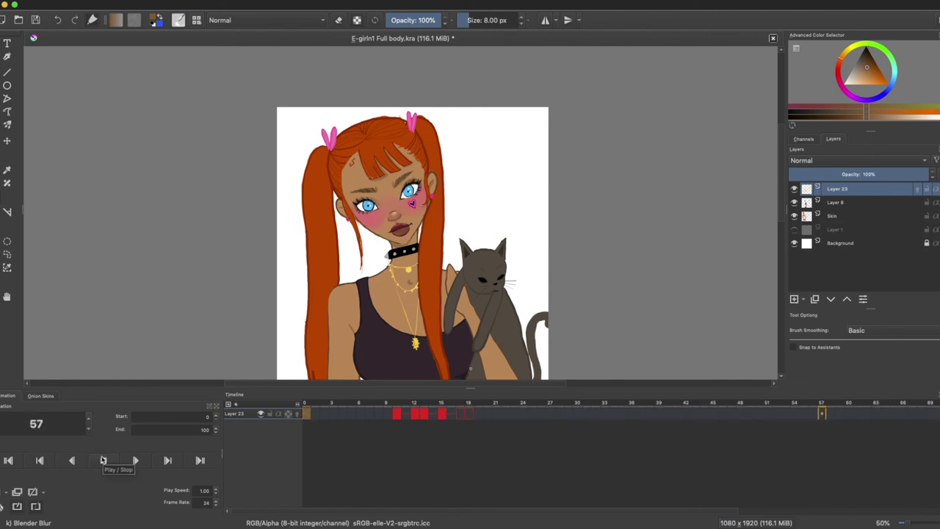
Step: Hide the Background layer to check the figure on transparency, and show it again
drag(782, 193, 782, 215)
click(793, 243)
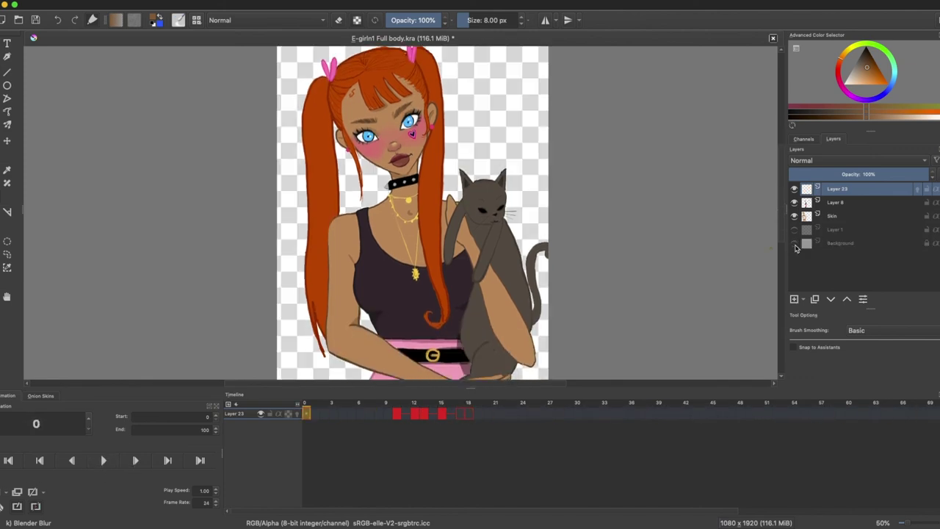
click(794, 244)
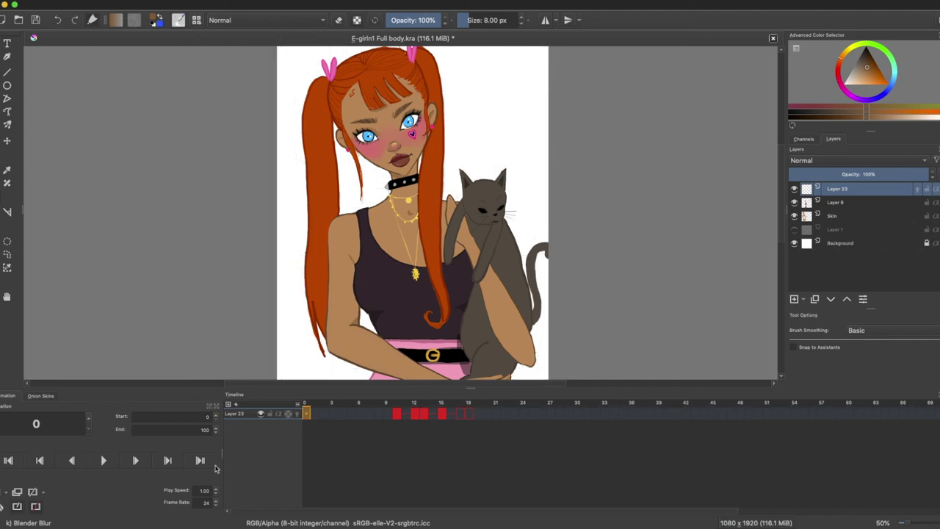
Step: Repaint both eyes on frame 31 with raised irises, using white beneath, light blue for the irises and black for small pupils
key(ctrl+plus)
key(ctrl+plus)
key(ctrl+plus)
drag(782, 182, 782, 151)
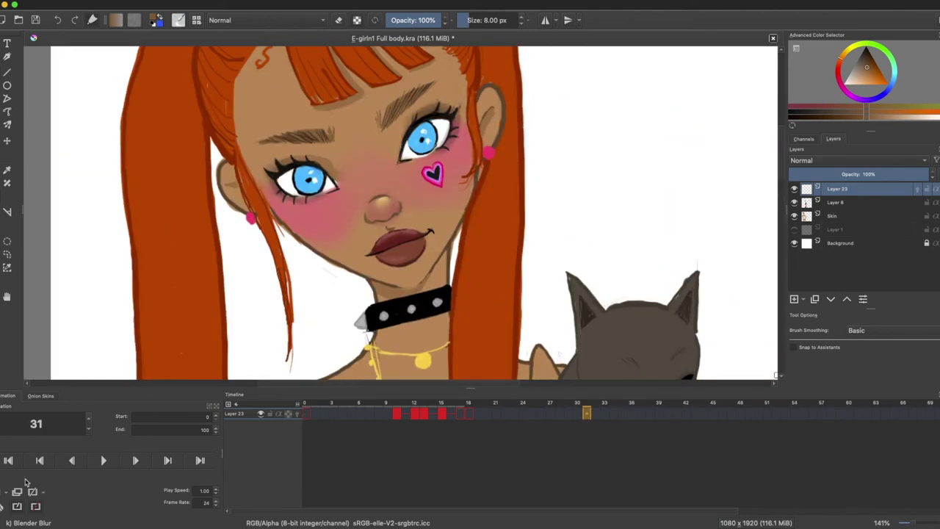
ctrl+click(760, 114)
click(196, 21)
click(207, 84)
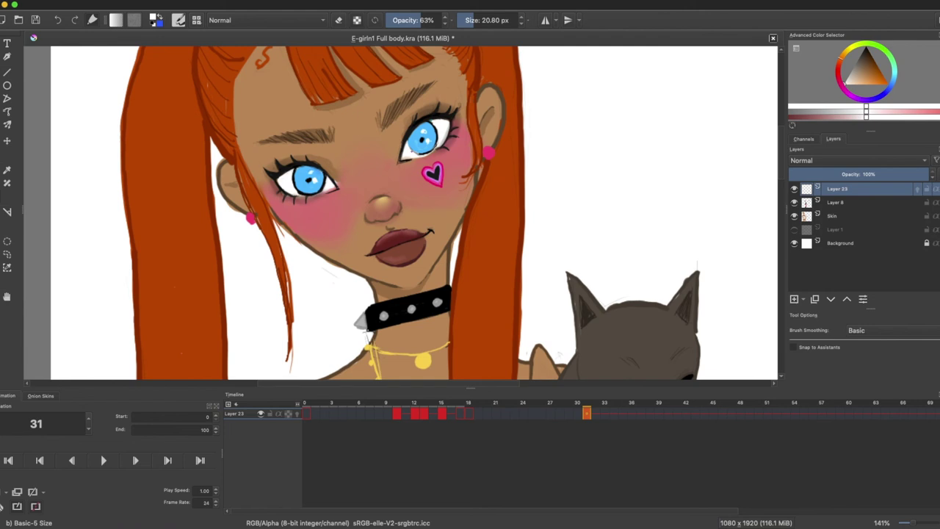
click(440, 21)
drag(426, 151, 409, 150)
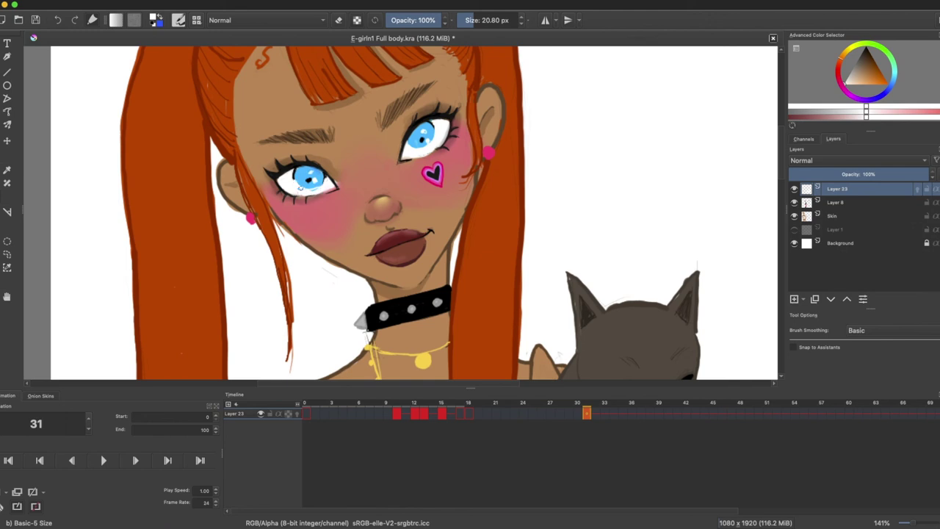
ctrl+click(319, 178)
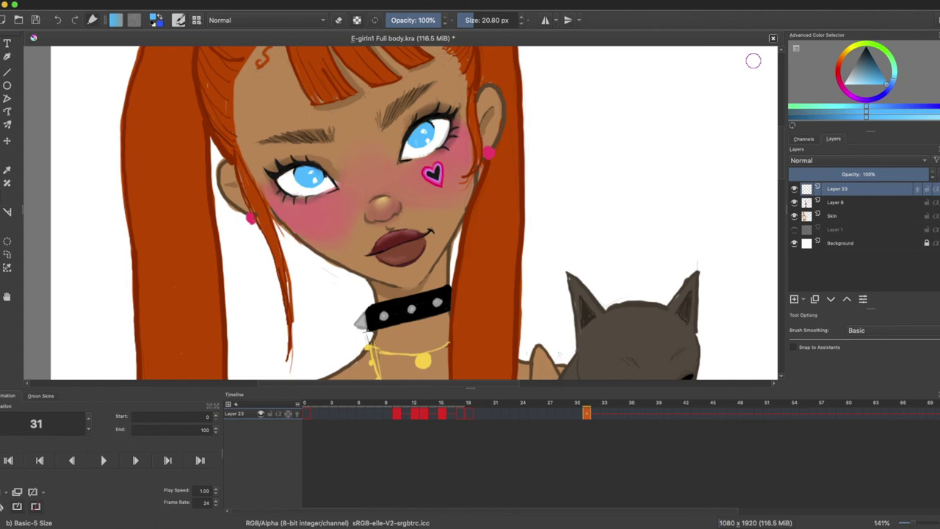
key(d)
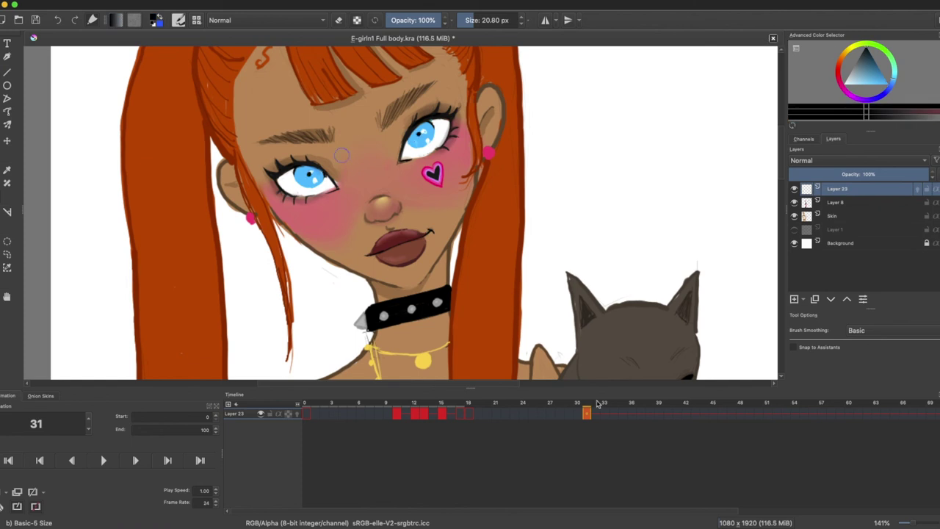
Step: Cover the irises and pupils of both eyes with white on frame 35
click(623, 413)
key(x)
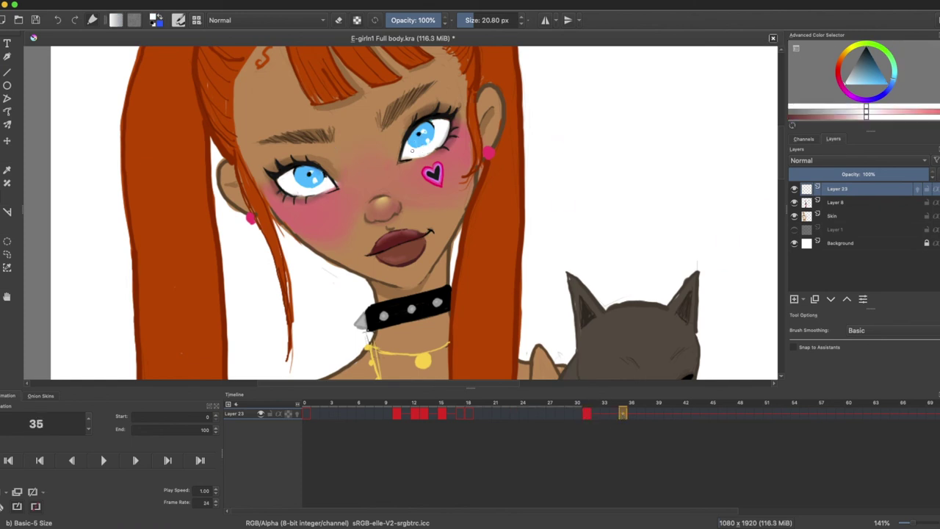
drag(423, 139, 433, 124)
mouse_move(301, 176)
mouse_down()
mouse_move(322, 180)
mouse_move(301, 174)
mouse_move(314, 173)
mouse_up()
Step: Try to select the upper lid and lashes of the eye above the heart with Outline Selection and transform them on frame 37
click(641, 413)
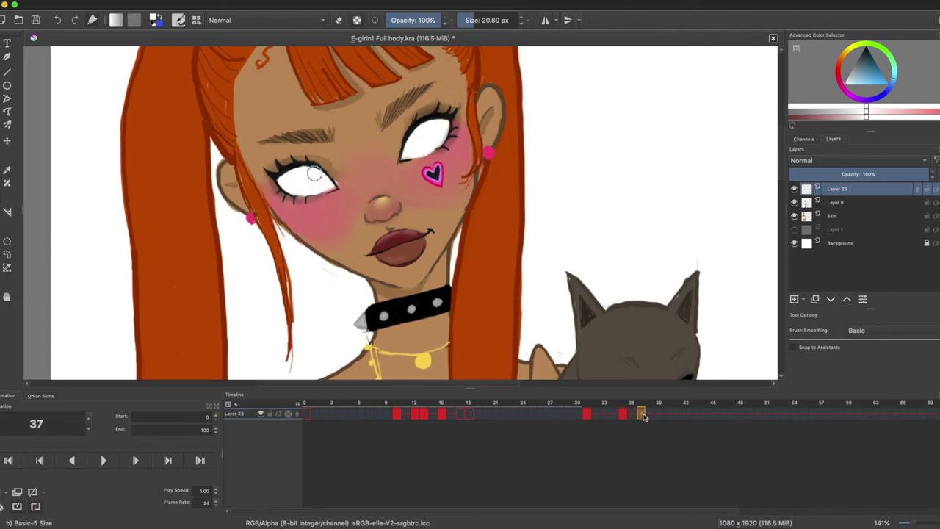
key(l)
mouse_move(401, 126)
mouse_down()
mouse_move(449, 121)
mouse_move(402, 123)
mouse_up()
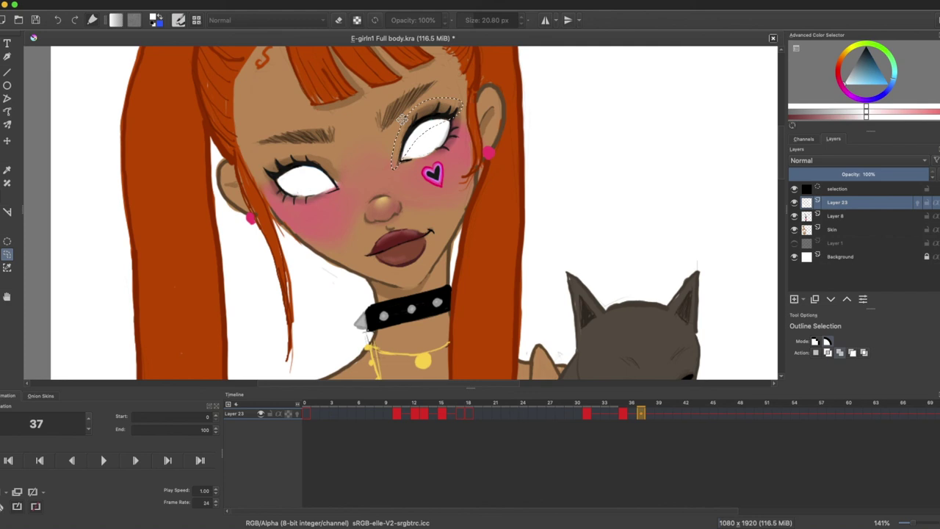
key(ctrl+t)
key(ctrl+z)
key(ctrl+z)
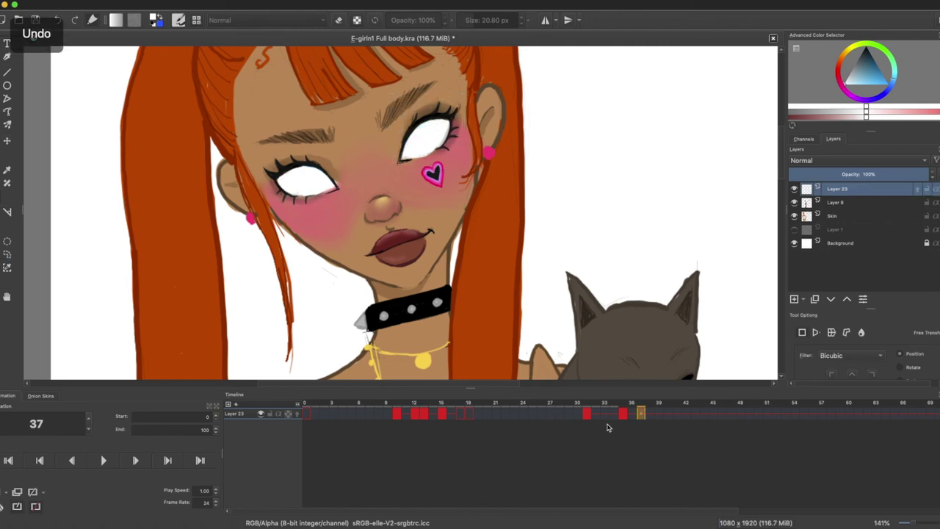
Step: Add a returning eye keyframe at frame 41 of Layer 23, followed by blank keyframes up to frame 44 that restore the original eyes
click(595, 415)
click(651, 414)
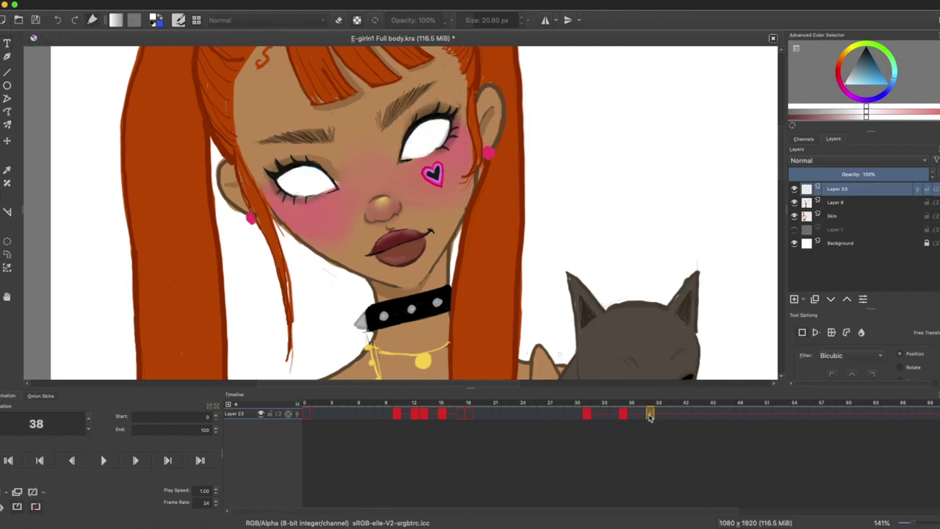
right_click(676, 413)
click(719, 495)
click(694, 413)
click(703, 413)
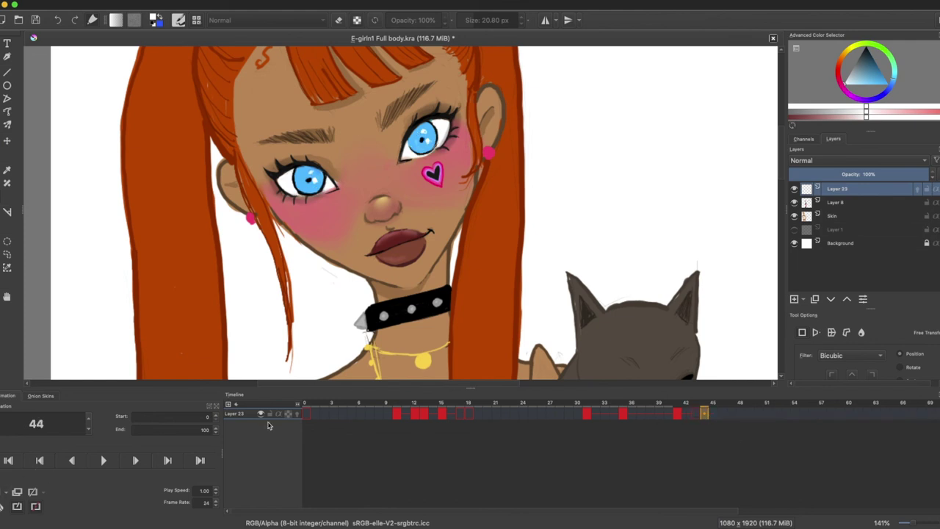
Step: Move the returning eye keyframes on Layer 23 to frames 53, 55 and 56, playing the animation from frame 0 to check the timing
click(306, 414)
click(104, 460)
click(109, 460)
drag(659, 414, 776, 415)
click(307, 416)
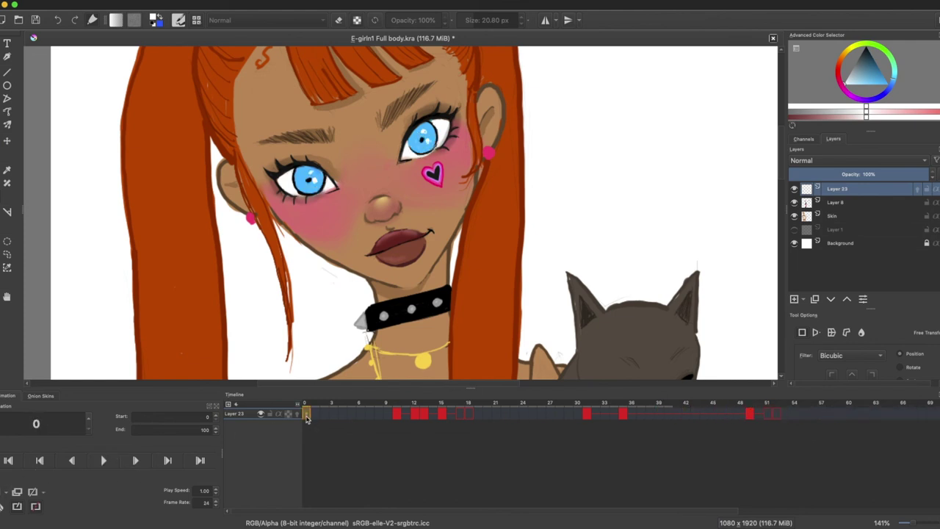
click(105, 460)
key(ctrl+minus)
key(ctrl+minus)
scroll(653, 304, down, 3)
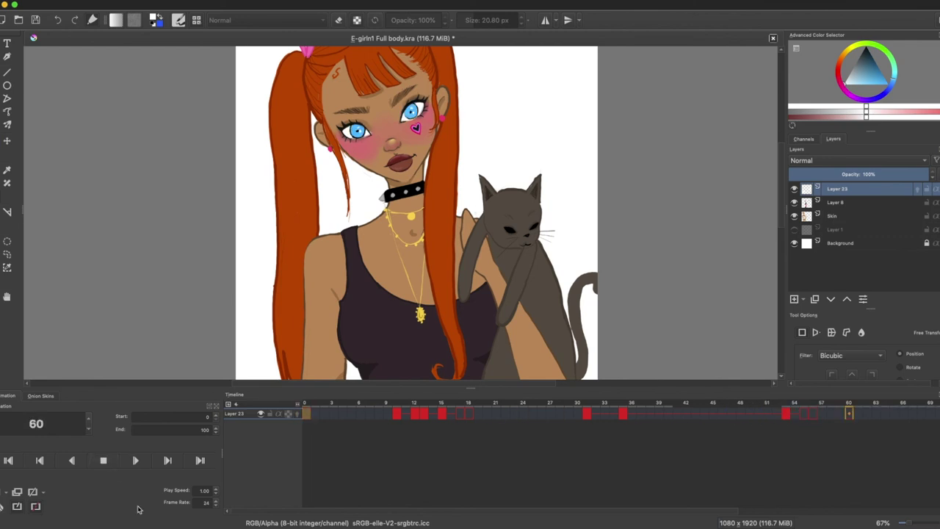
click(103, 460)
Step: Merge Layer 23 down into Layer 8, and merge the result into the Skin layer
click(794, 203)
click(794, 204)
right_click(833, 190)
click(859, 297)
right_click(834, 190)
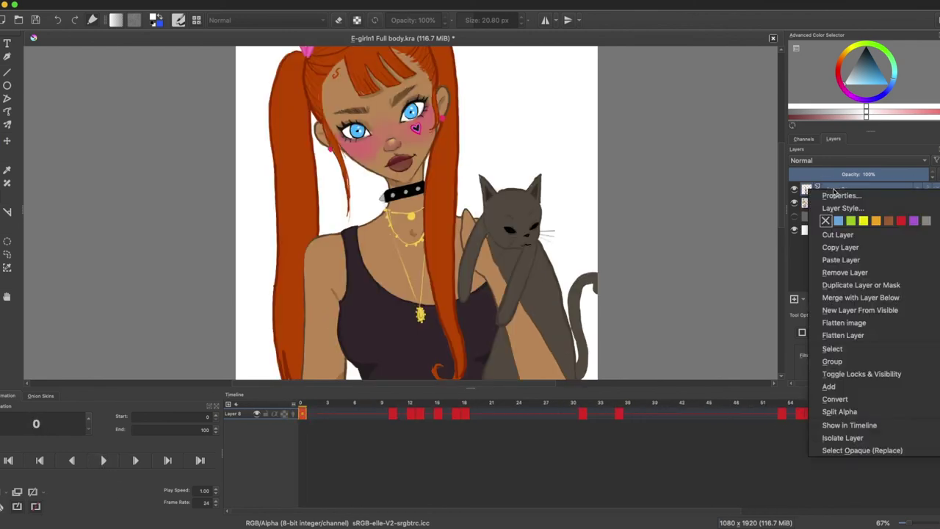
click(861, 297)
Step: Lower the upper lid of the eye above the heart on frame 40 of Skin with Outline Selection and Transform, and remove the selection mask
click(654, 412)
scroll(665, 378, up, 4)
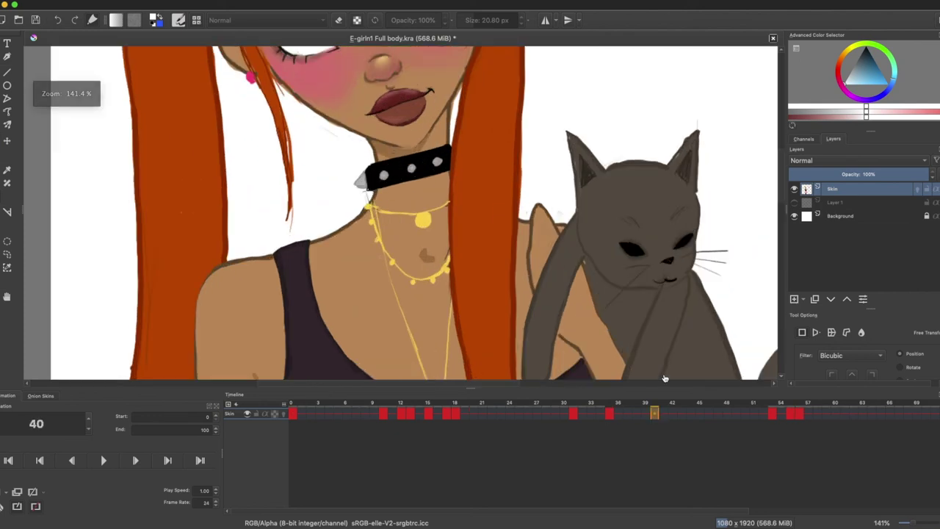
drag(782, 208, 782, 155)
click(6, 254)
mouse_move(392, 209)
mouse_down()
mouse_move(430, 200)
mouse_move(467, 174)
mouse_up()
click(1, 140)
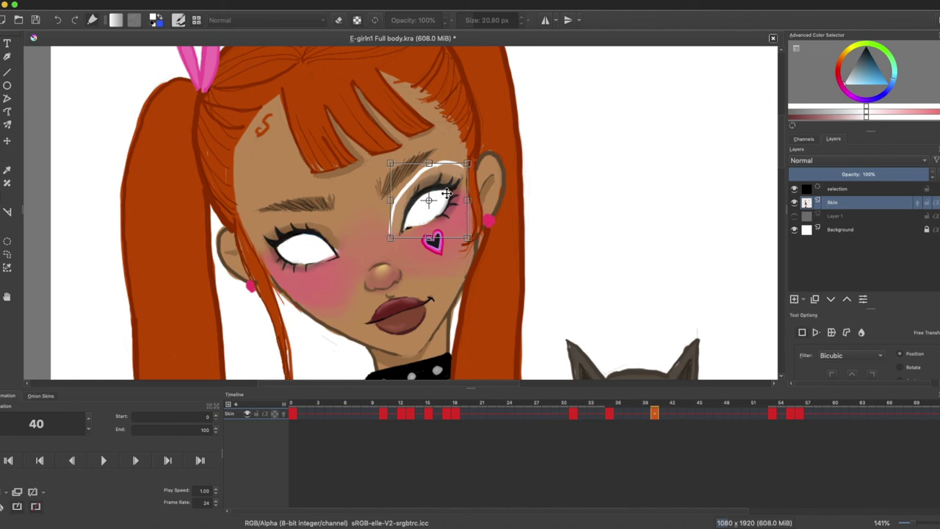
click(863, 190)
click(938, 299)
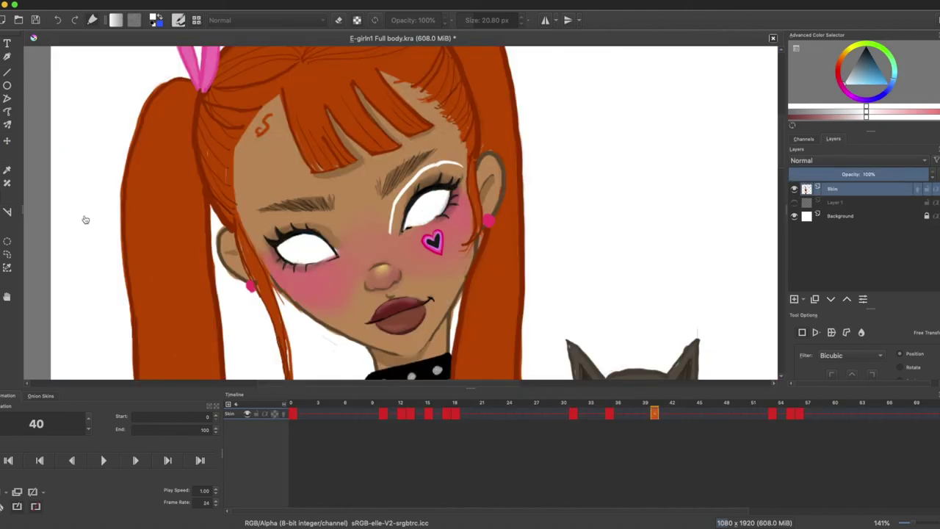
Step: Outline-select the other eye's upper lid and lashes on frame 40, lower them with Transform, and select the selection mask for removal
click(8, 254)
mouse_move(272, 247)
mouse_down()
mouse_move(336, 256)
mouse_move(338, 236)
mouse_move(259, 236)
mouse_move(301, 220)
mouse_move(330, 237)
mouse_move(300, 213)
mouse_up()
key(ctrl+t)
click(837, 190)
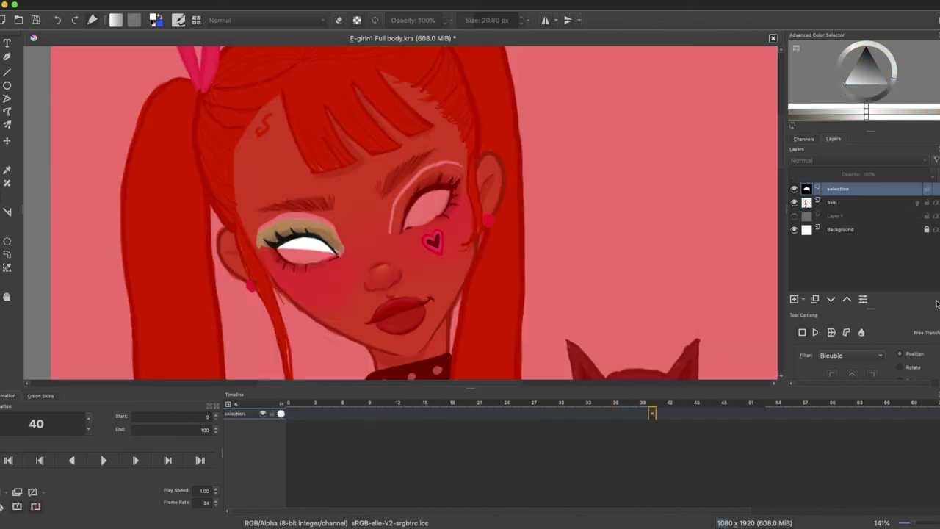
Step: Paint skin colour on Layer 24 beneath Skin to fill the white gaps above both lowered eyelids
click(836, 200)
key(b)
mouse_move(260, 235)
mouse_down()
mouse_move(281, 217)
mouse_move(343, 245)
mouse_up()
mouse_move(395, 211)
mouse_down()
mouse_move(426, 172)
mouse_move(463, 163)
mouse_up()
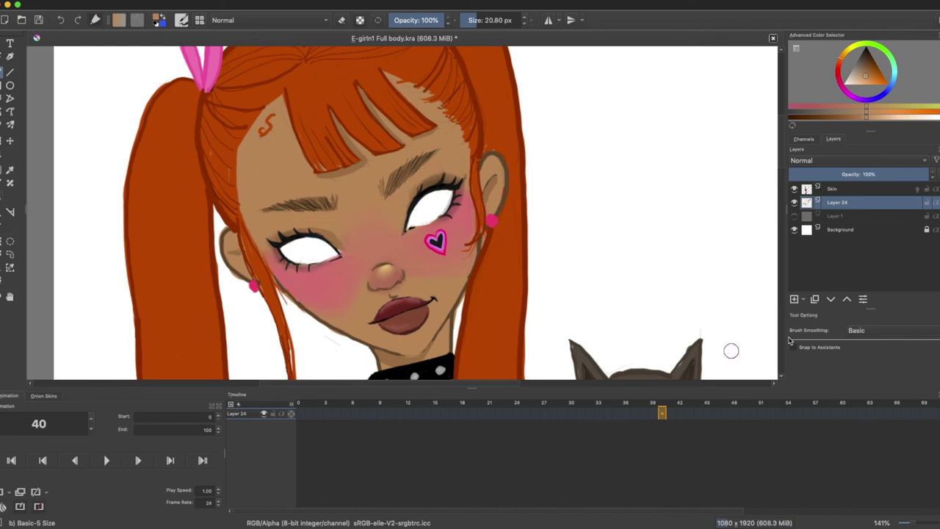
Step: Copy the white-eyed Skin keyframe from frame 35 to frame 42, and tighten the spacing by moving the last two keyframes to 38 and 41
click(835, 190)
right_click(612, 414)
click(649, 330)
right_click(675, 415)
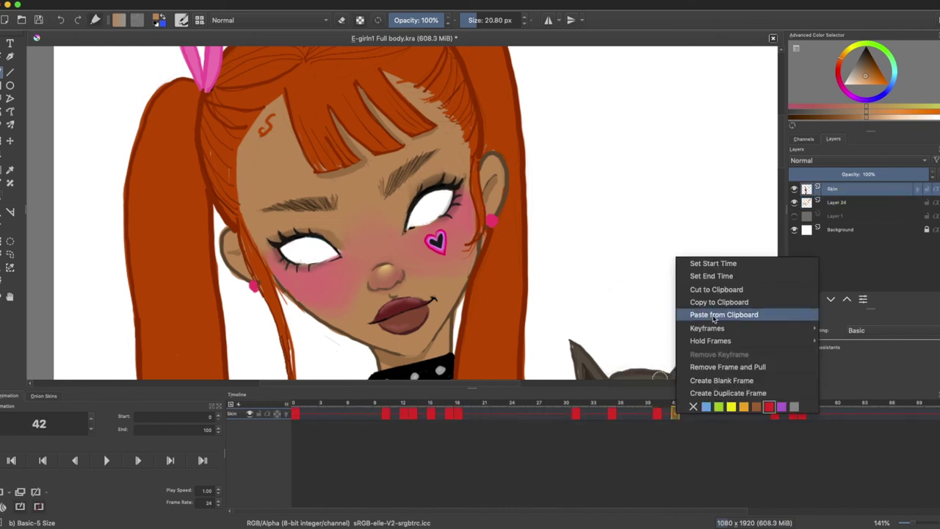
click(721, 315)
mouse_move(658, 415)
mouse_down()
mouse_move(640, 417)
mouse_move(665, 423)
mouse_up()
Step: Copy the lowered-lid Skin keyframe from frame 38 to frame 44 and play the animation
right_click(639, 415)
click(677, 328)
right_click(691, 415)
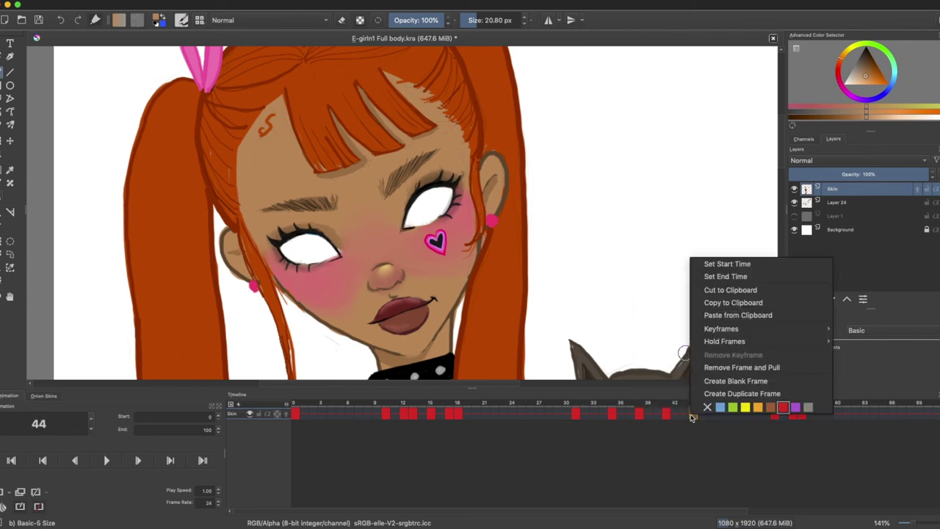
click(734, 315)
click(773, 416)
click(106, 461)
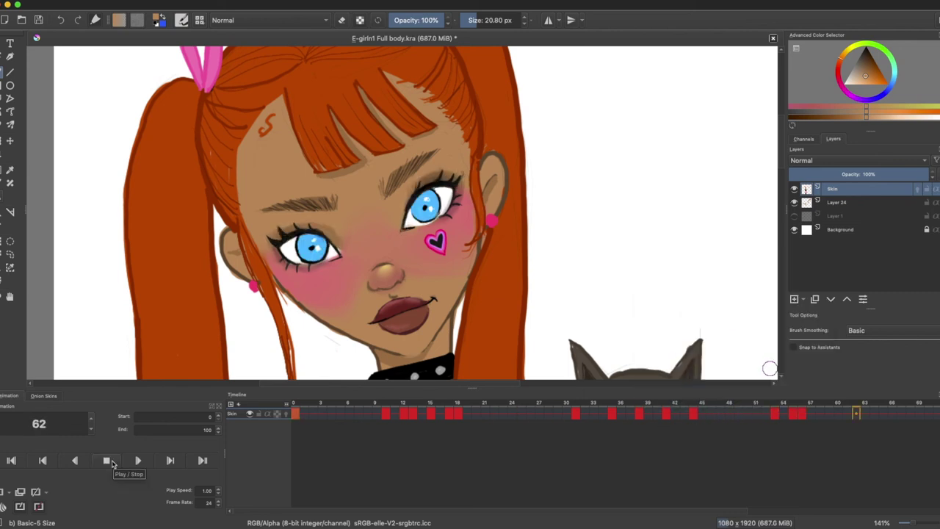
Step: Paste the lowered-lid keyframe at frame 47, copy the frame 41 keyframe to frame 45, and play the animation from frame 0
right_click(717, 415)
click(760, 315)
right_click(664, 414)
click(701, 329)
right_click(702, 416)
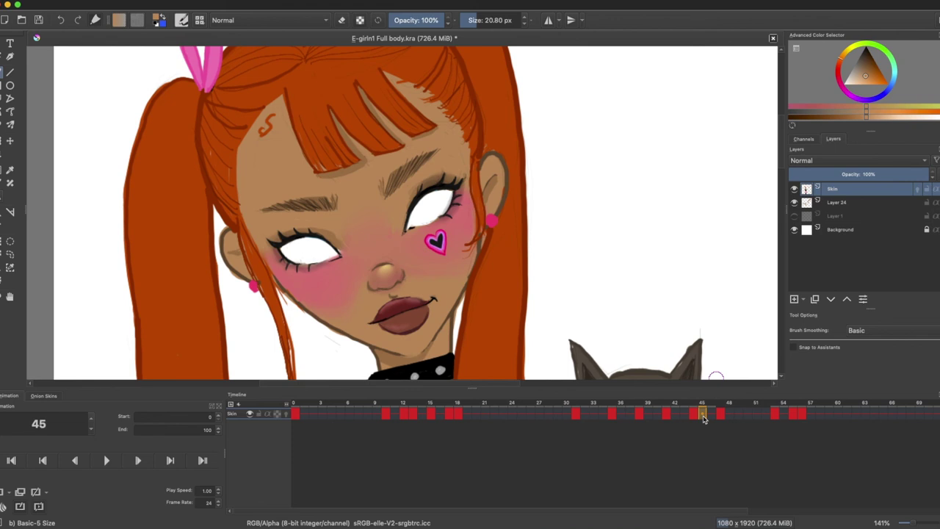
click(745, 315)
click(295, 416)
click(120, 458)
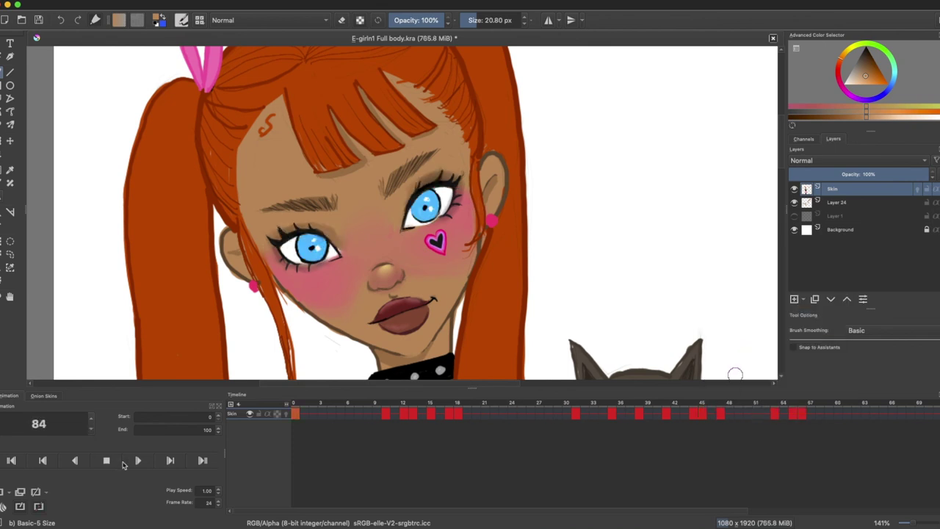
Step: Draw a pink tongue sticking out of the mouth on Layer 25 with a 12.71 px brush, adding darker details and white upper teeth
key(ctrl+minus)
key(ctrl+minus)
scroll(402, 213, down, 2)
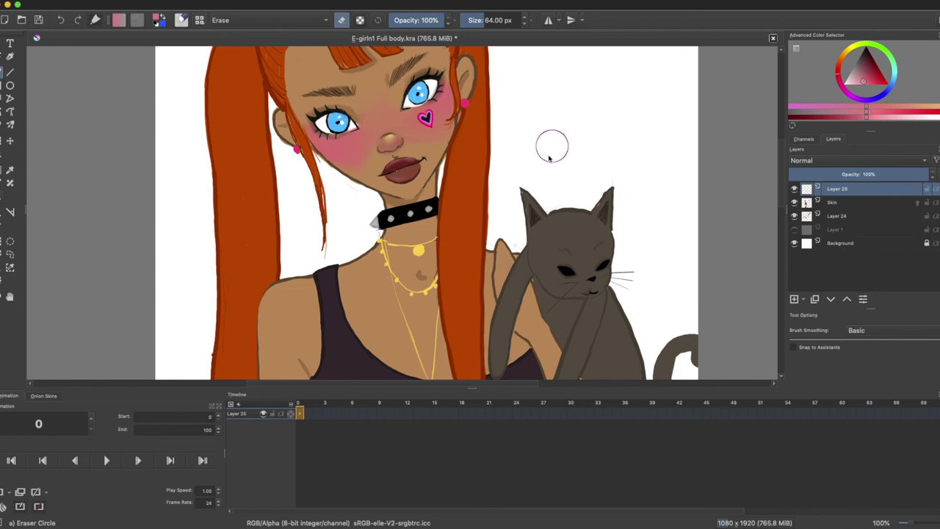
key(e)
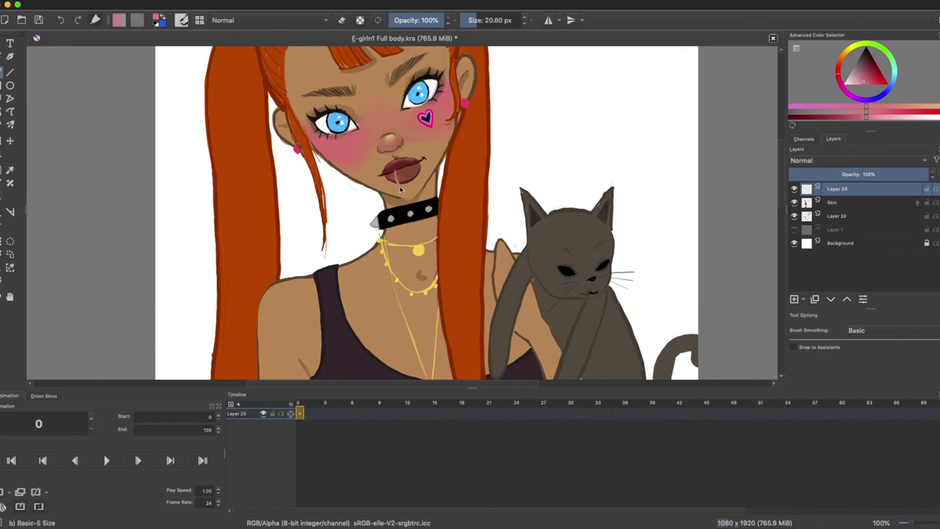
key(ctrl+z)
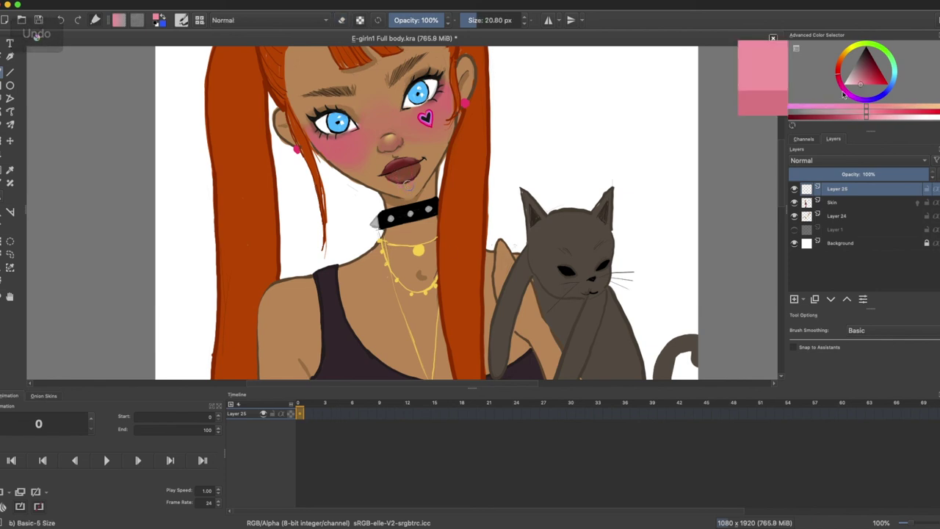
click(474, 19)
click(3, 74)
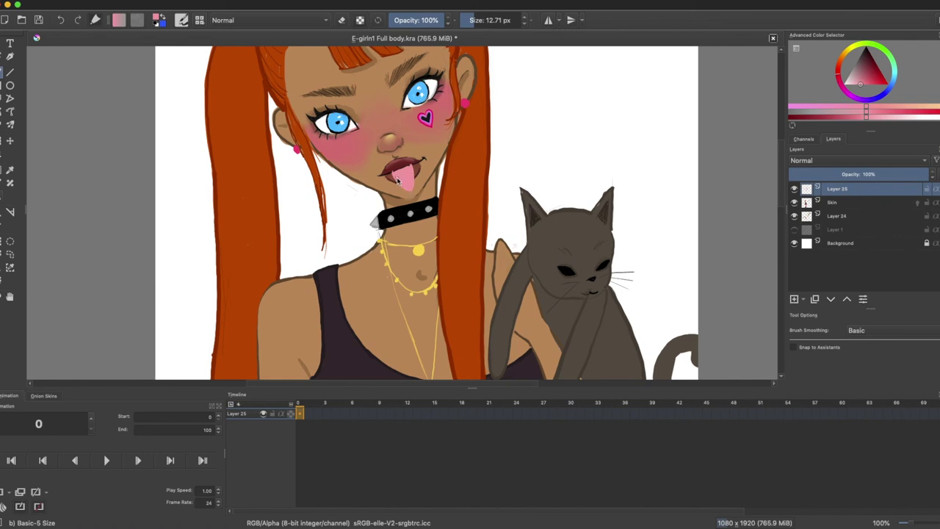
drag(864, 79, 861, 74)
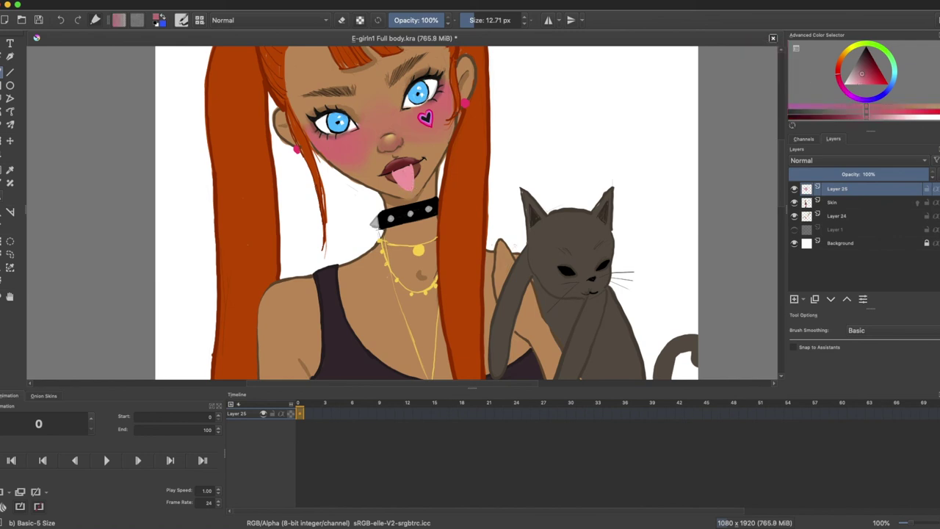
click(881, 107)
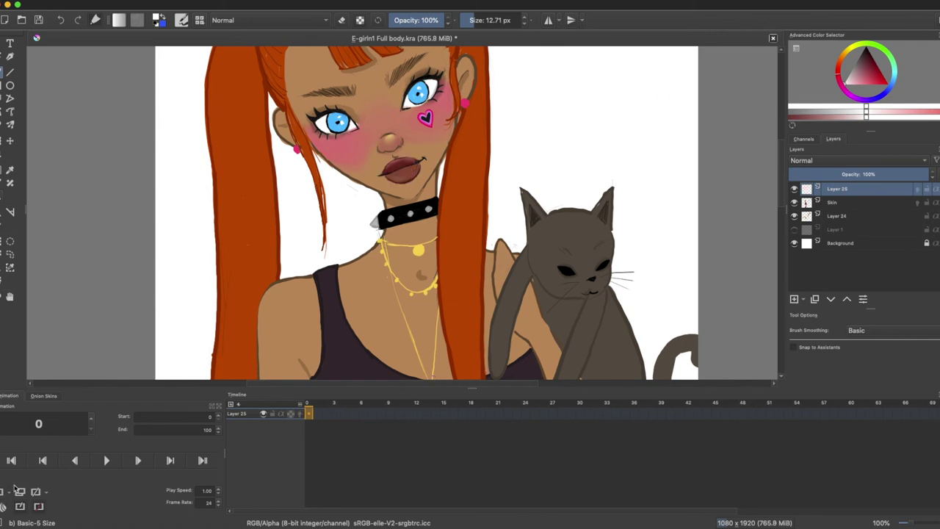
Step: Move the tongue keyframe on Layer 25 to frame 38, and erase the tongue's tip for a shorter version at frame 42
drag(299, 413, 652, 413)
key(e)
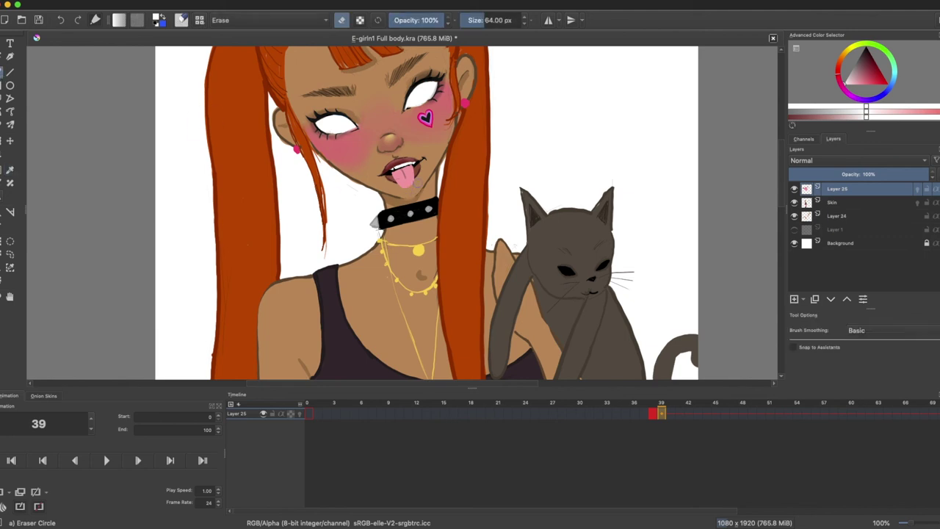
key(Right)
key(Right)
key(Right)
click(409, 206)
key(Right)
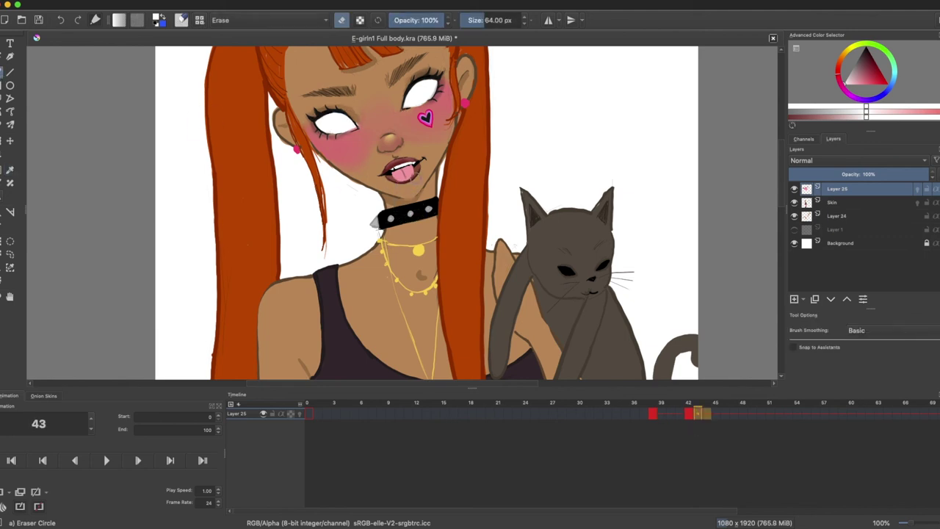
Step: Switch back to the Basic-5 Size brush and rearrange the Layer 25 tongue keyframes to frames 36, 39 and 41
key(/)
mouse_move(652, 414)
mouse_down()
mouse_move(635, 414)
mouse_move(695, 415)
mouse_up()
key(Left)
key(Left)
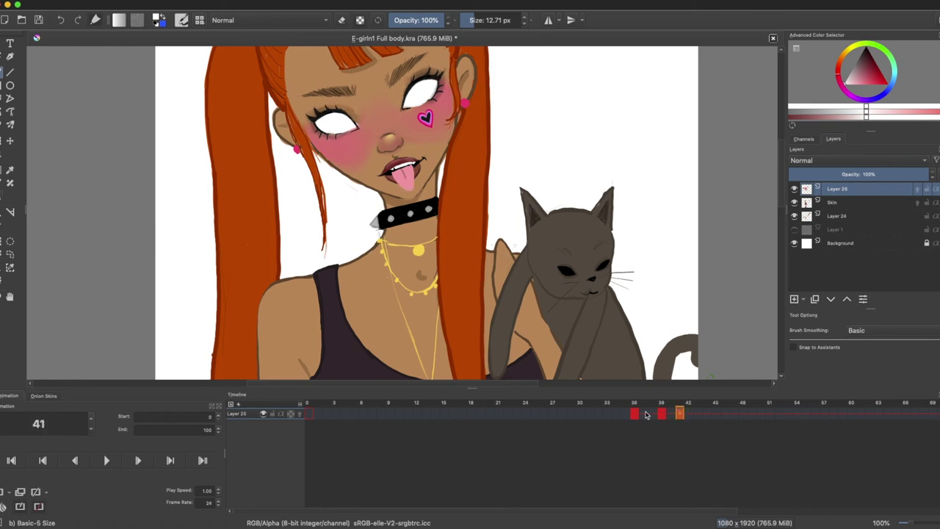
Step: Reshape the tongue at frame 43 with pink and skin tone, darken the mouth corner in black, and play the animation from frame 0
click(693, 416)
key(d)
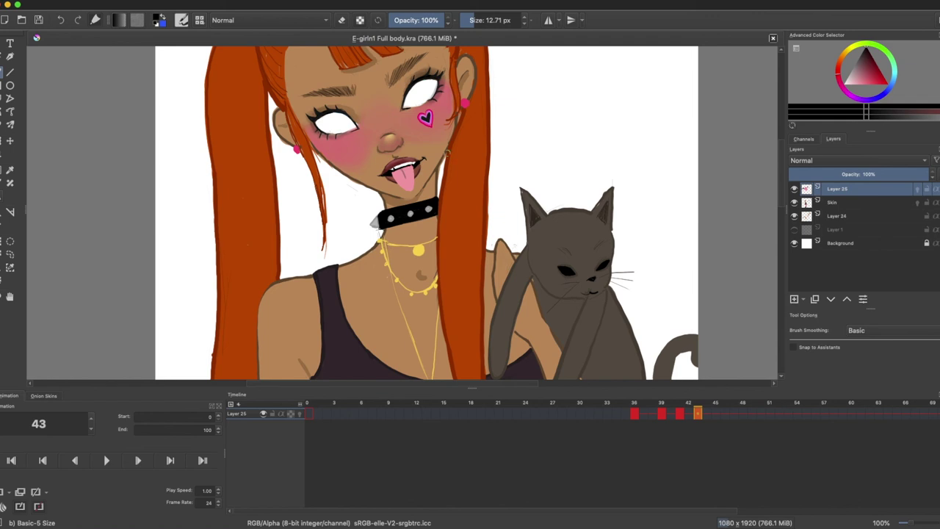
ctrl+click(391, 175)
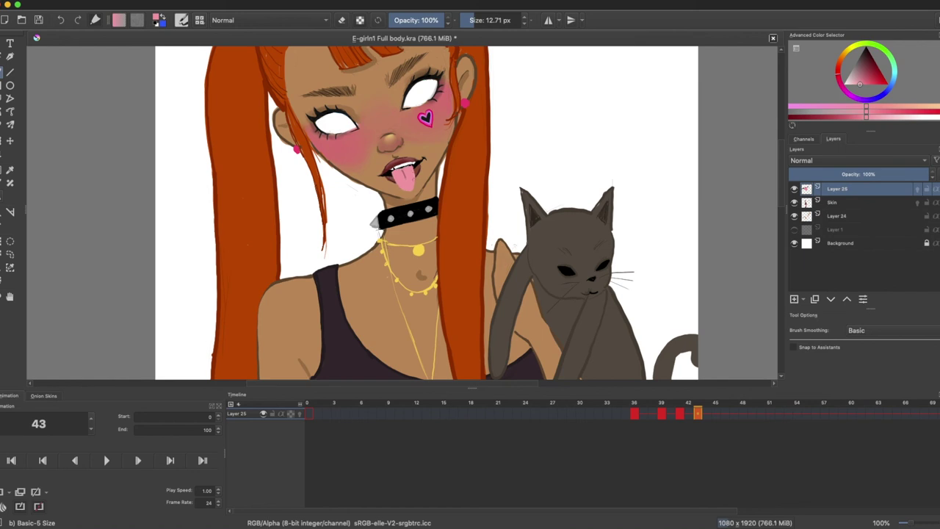
click(679, 413)
click(706, 414)
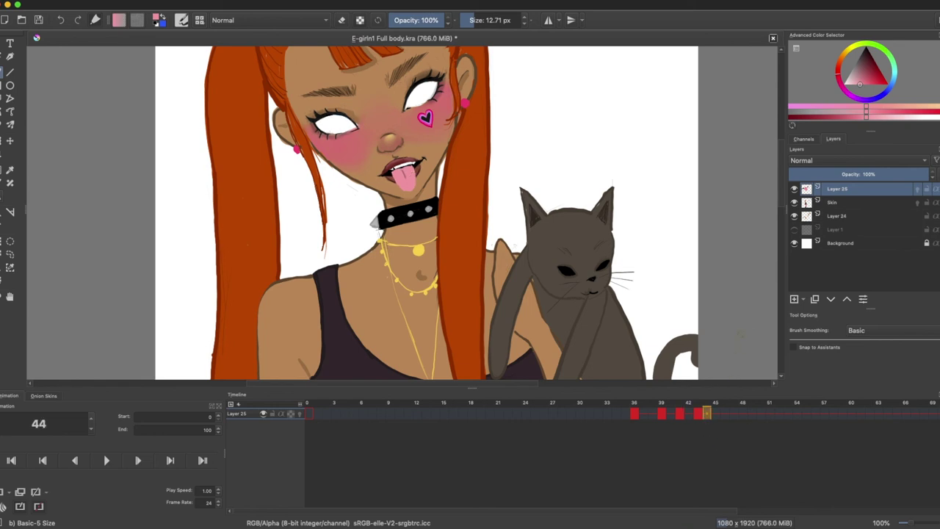
ctrl+click(413, 193)
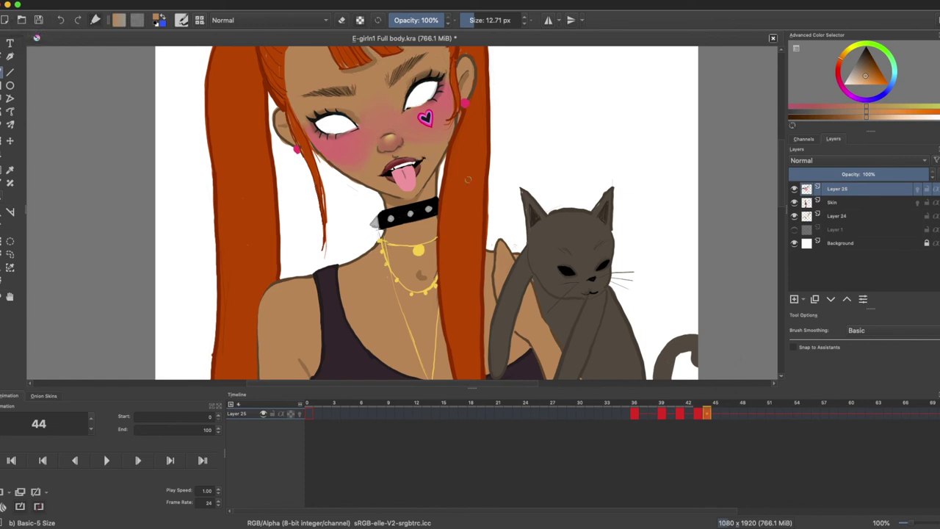
key(d)
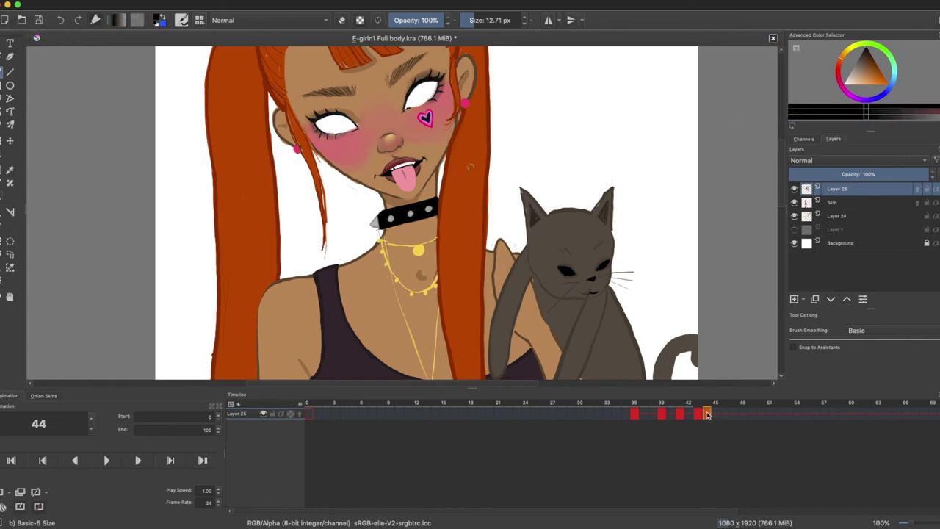
click(309, 414)
key(ctrl+minus)
click(115, 462)
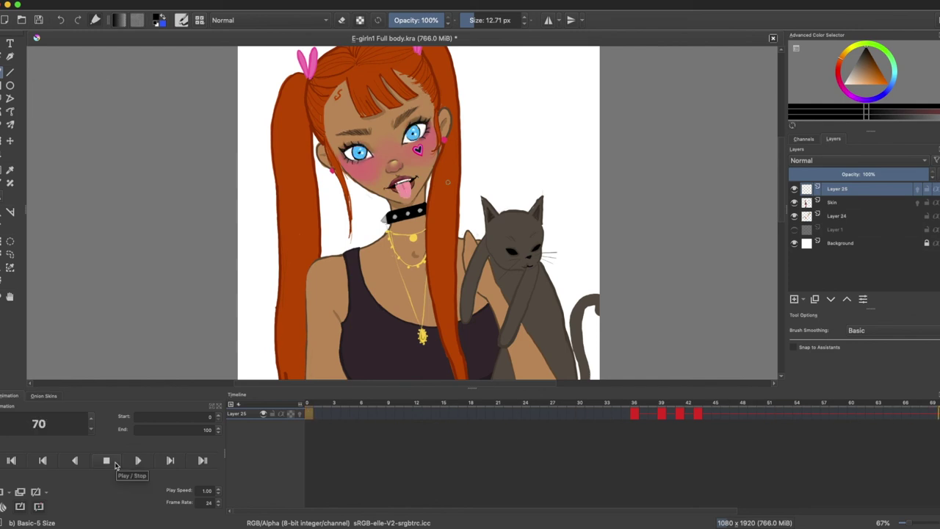
click(114, 462)
Step: Copy the Layer 25 keyframe from frame 41 to frame 50, and the one from frame 39 to frame 52
click(660, 414)
right_click(679, 413)
click(715, 329)
click(725, 414)
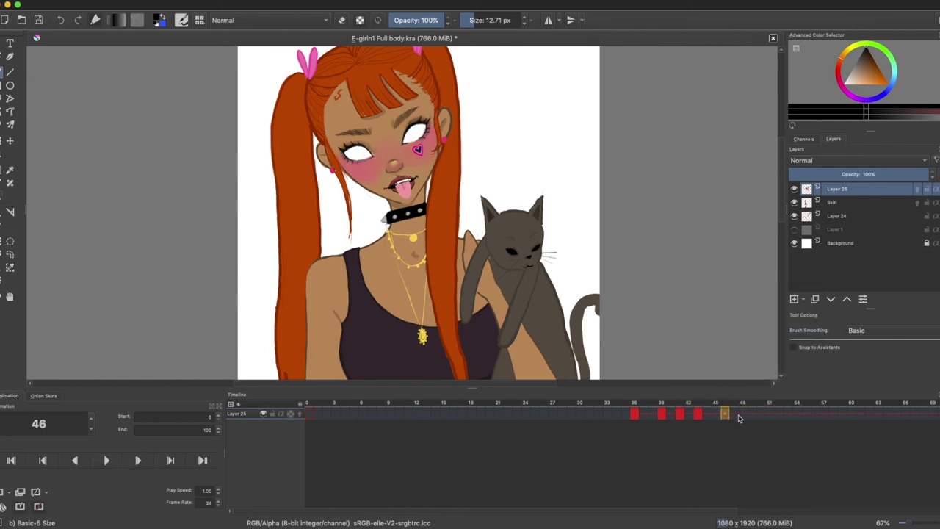
right_click(760, 416)
click(797, 316)
click(662, 414)
right_click(661, 414)
click(697, 329)
right_click(778, 417)
click(800, 316)
Step: Copy the short-tongue keyframe from frame 36 to frame 53, and add a blank keyframe at frame 55 to close the mouth
right_click(633, 415)
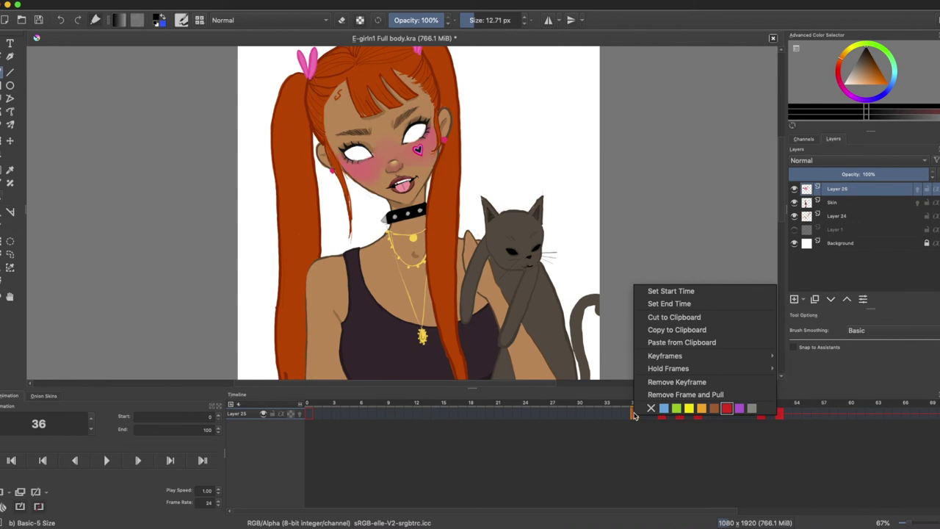
click(657, 329)
right_click(786, 416)
click(806, 315)
click(800, 416)
click(3, 493)
click(806, 417)
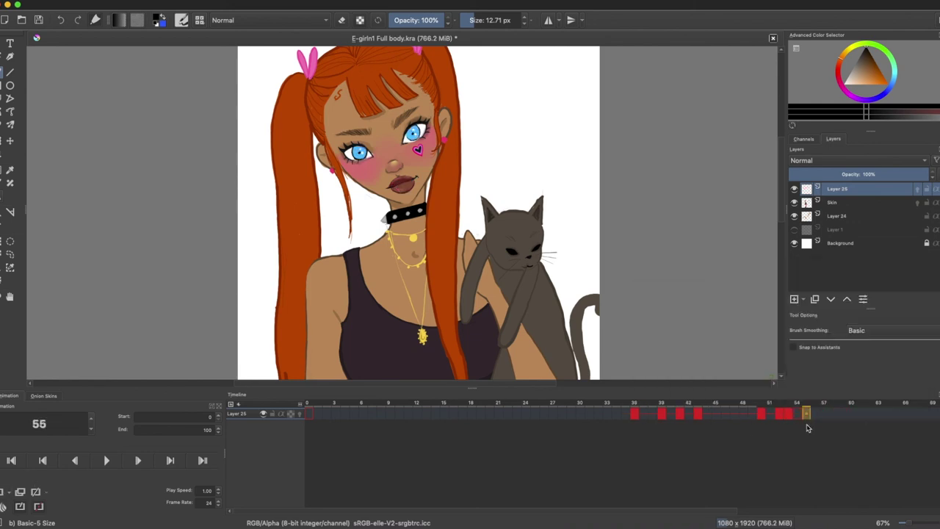
Step: Move the tongue-retracting keyframes and the closing blank keyframe to frames 63, 65, 66 and 68, playing the animation to check the timing
drag(815, 416, 733, 416)
drag(768, 415, 788, 416)
key(super+z)
click(308, 415)
click(106, 468)
click(107, 468)
drag(788, 416, 851, 417)
click(309, 414)
click(107, 459)
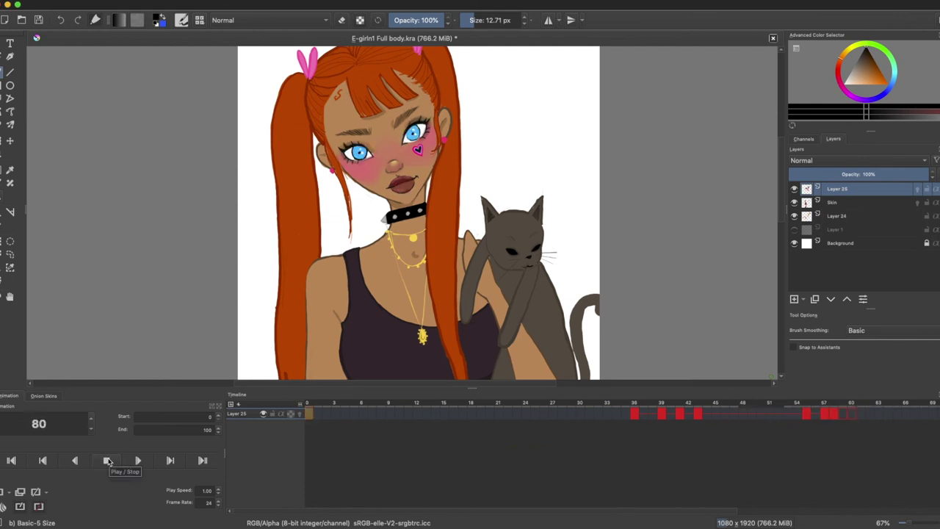
click(109, 461)
drag(789, 416, 934, 418)
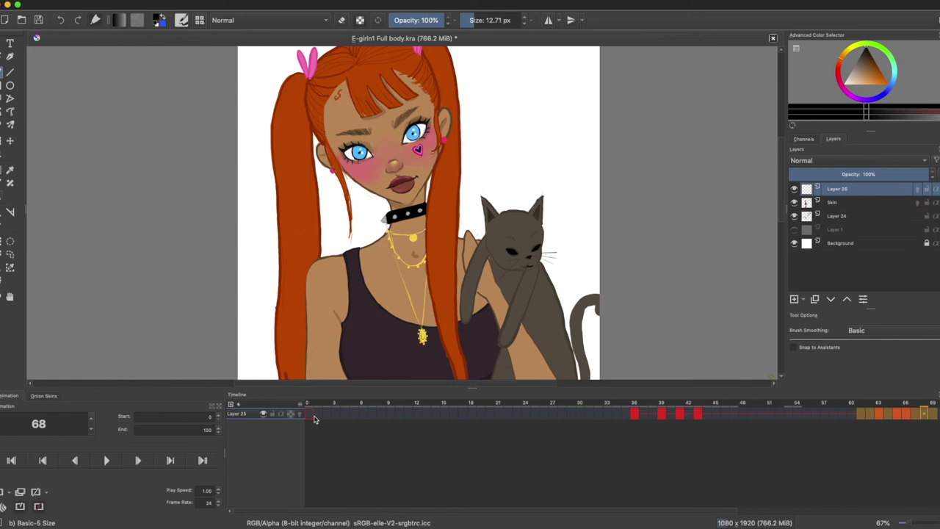
Step: Play the animation from frame 0 to review the tongue timing on the figure
click(311, 416)
click(106, 459)
key(minus)
key(minus)
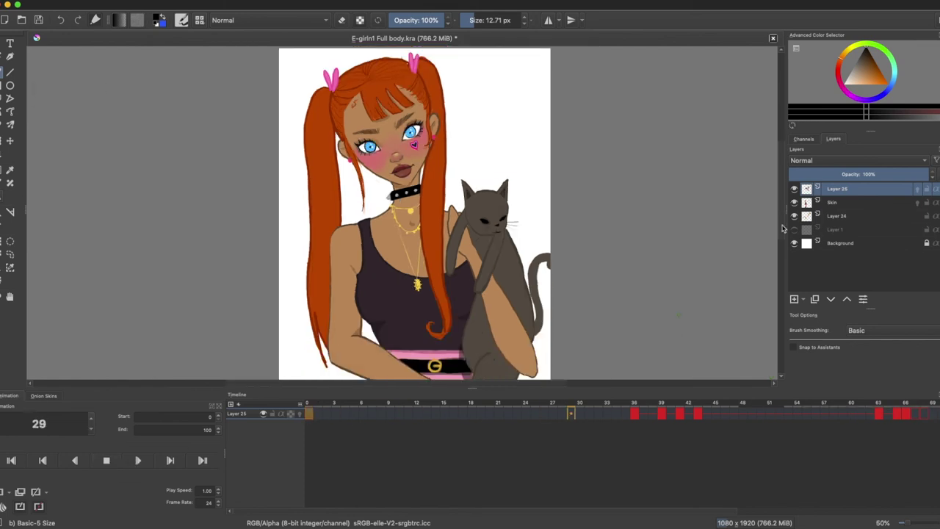
Step: Check the eye-change keyframes on the Skin layer from frame 44 to frame 55
click(837, 202)
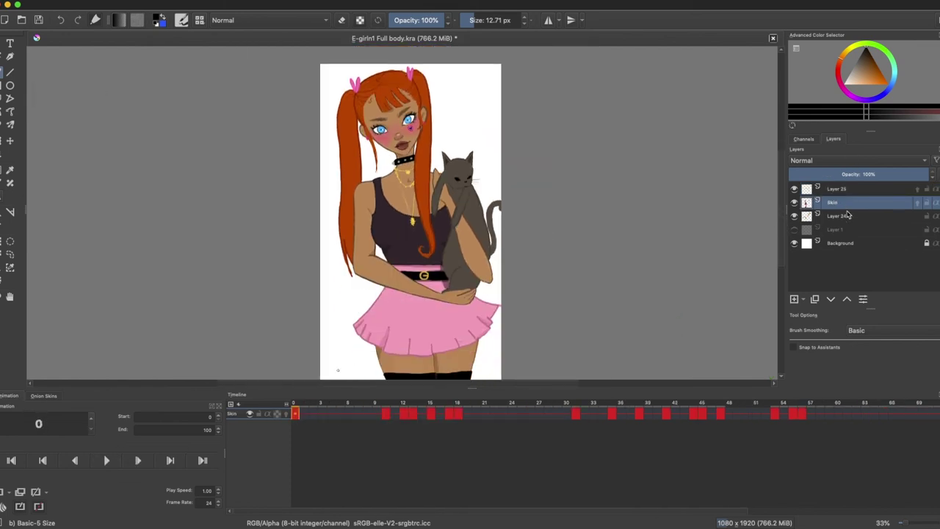
click(703, 415)
click(696, 416)
key(plus)
key(plus)
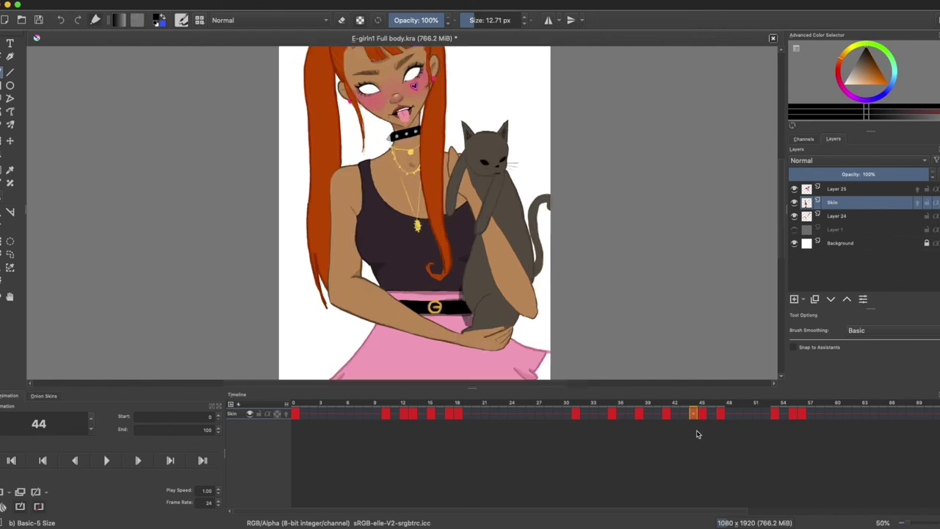
click(720, 414)
click(772, 412)
click(793, 414)
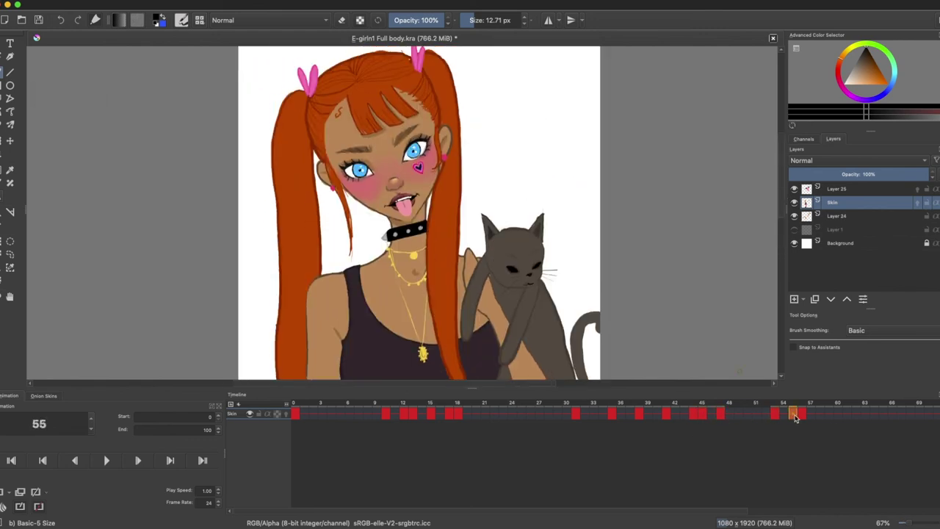
Step: Move the Skin keyframes at frames 47, 53, 55 and 56 to frames 49, 55, 59 and 60
drag(800, 418, 838, 417)
drag(774, 414, 795, 416)
click(720, 416)
click(795, 415)
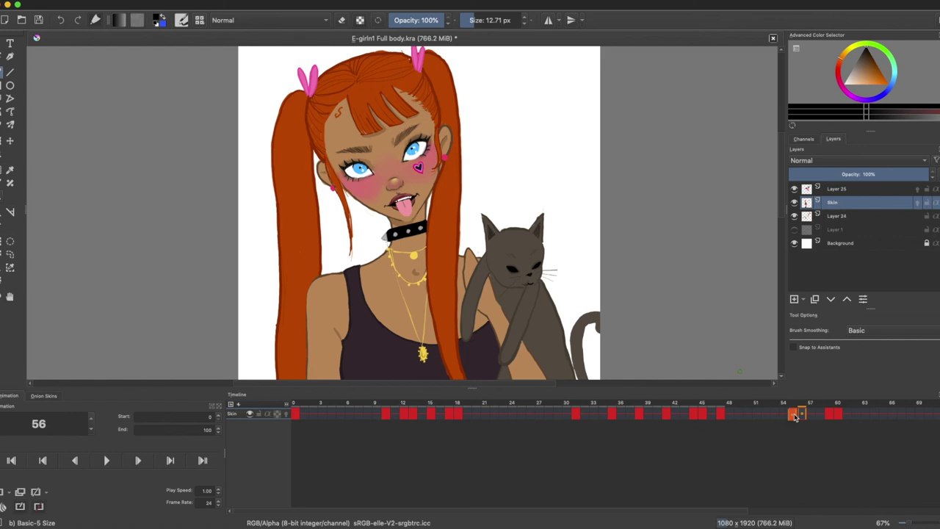
mouse_move(721, 415)
mouse_down()
mouse_move(732, 421)
mouse_move(704, 416)
mouse_up()
Step: Outline-select the upper lid of the eye above the heart on Skin at frame 46 and transform it slightly downward
click(15, 251)
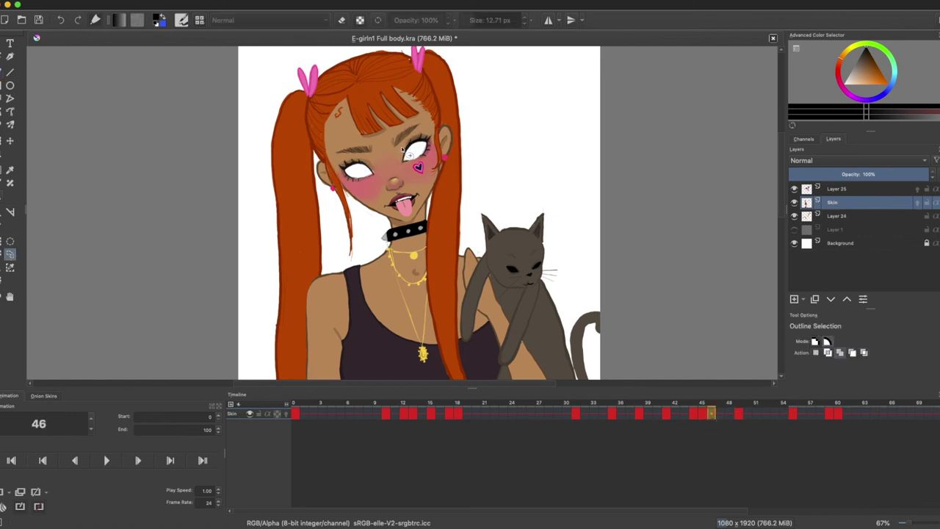
drag(431, 150, 430, 141)
key(ctrl+t)
key(ctrl+z)
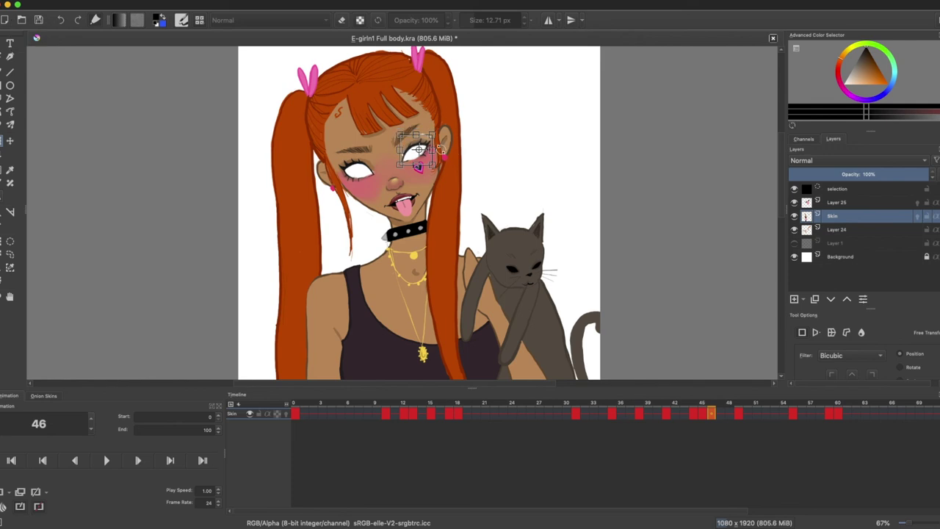
Step: Sample the skin tone and paint over the white gap above the lowered eyelid on Layer 24, clearing the selection
click(836, 230)
click(10, 169)
click(413, 136)
click(3, 72)
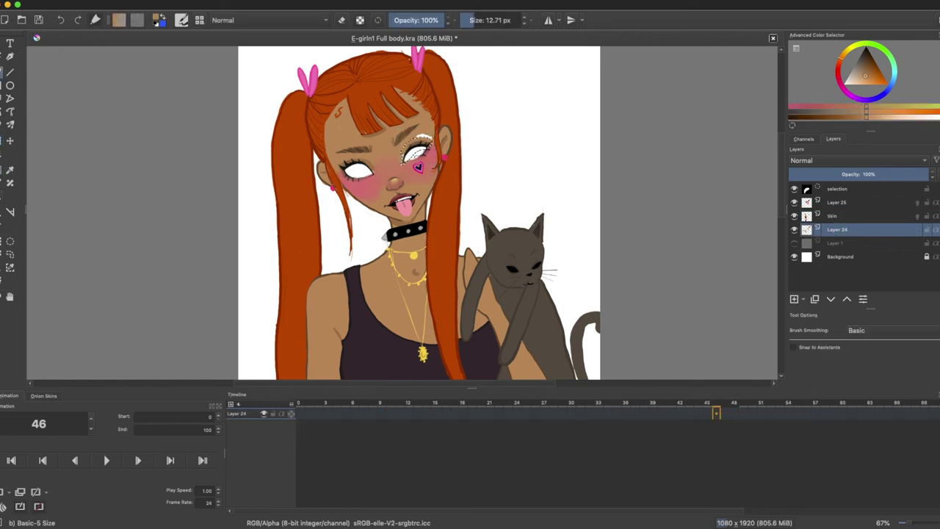
click(837, 189)
key(ctrl+shift+a)
key(ctrl+z)
click(837, 215)
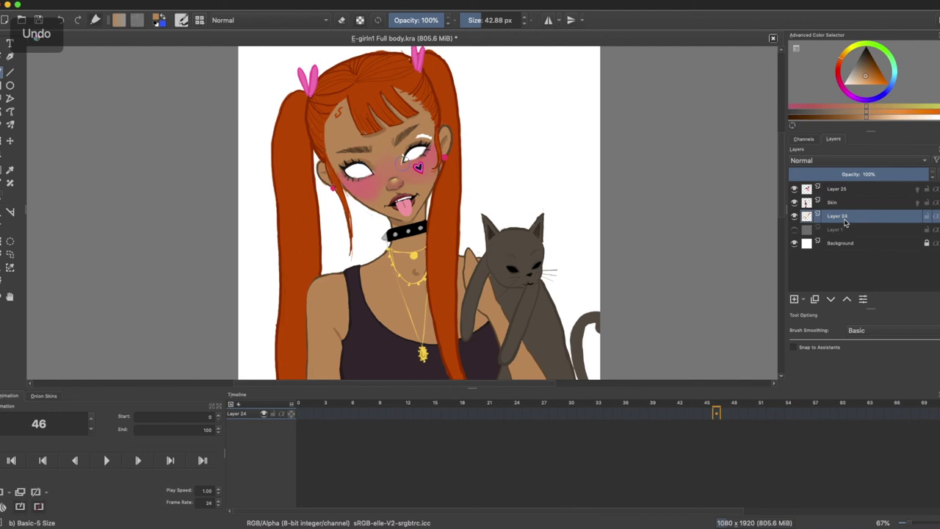
Step: Move the Skin keyframes at frames 46, 49, 55, 59 and 60 to frames 48, 51, 58, 62 and 63
click(835, 203)
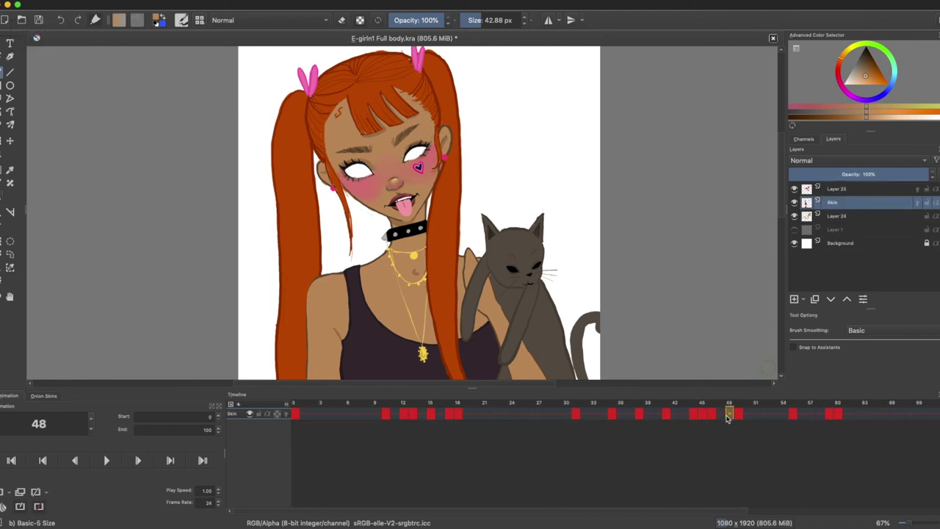
drag(728, 418, 837, 416)
drag(838, 416, 864, 416)
drag(711, 415, 757, 416)
click(769, 415)
click(733, 416)
click(705, 416)
click(732, 416)
Step: Play the animation from frame 0 to check the shifted eye keyframes
click(298, 416)
click(108, 461)
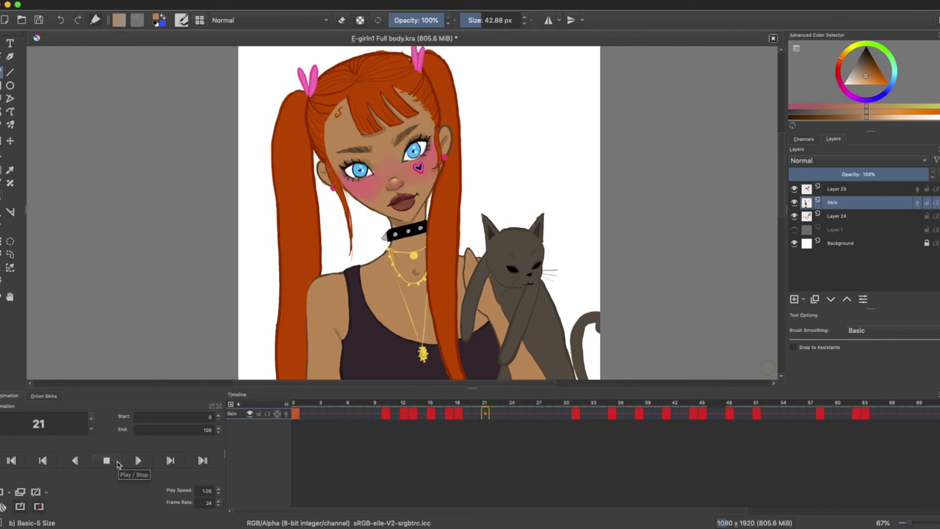
click(111, 461)
Step: Move the Skin keyframe at frame 51 to frame 50 and replay the animation
click(730, 416)
click(747, 419)
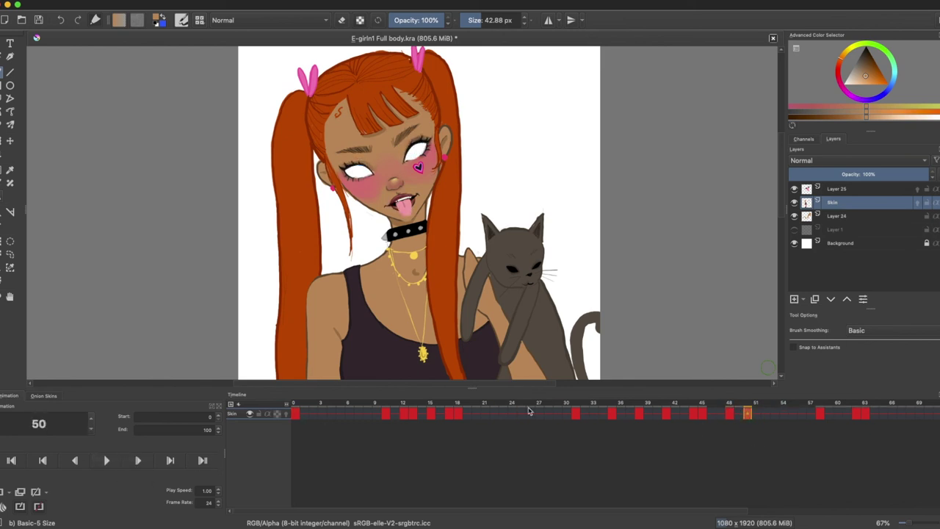
click(105, 459)
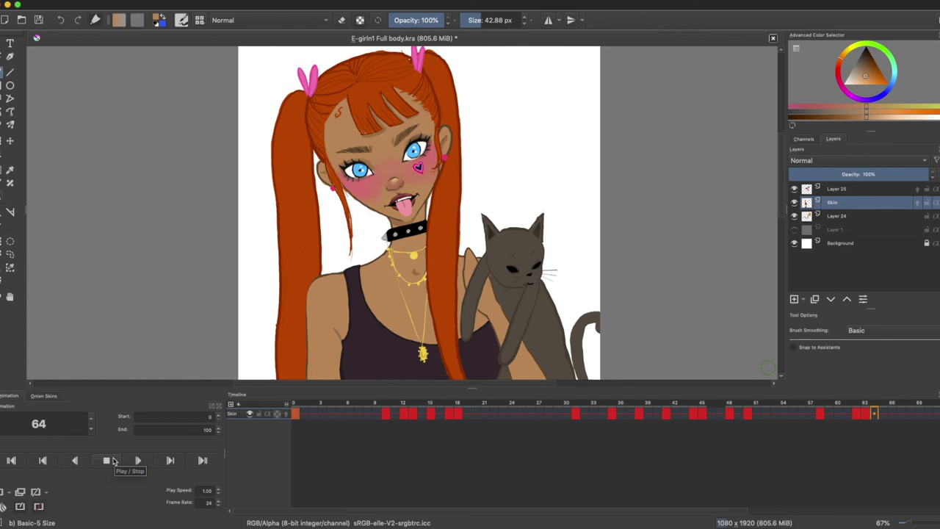
click(108, 459)
Step: Move the Skin keyframe at frame 48 to frame 46, then outline-select and transform the upper lid of the other eye
click(729, 413)
click(738, 414)
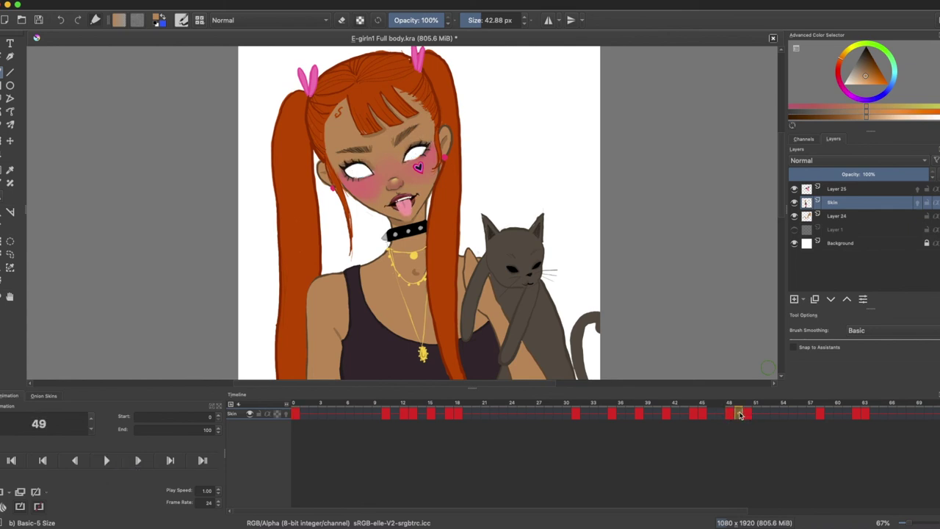
click(10, 254)
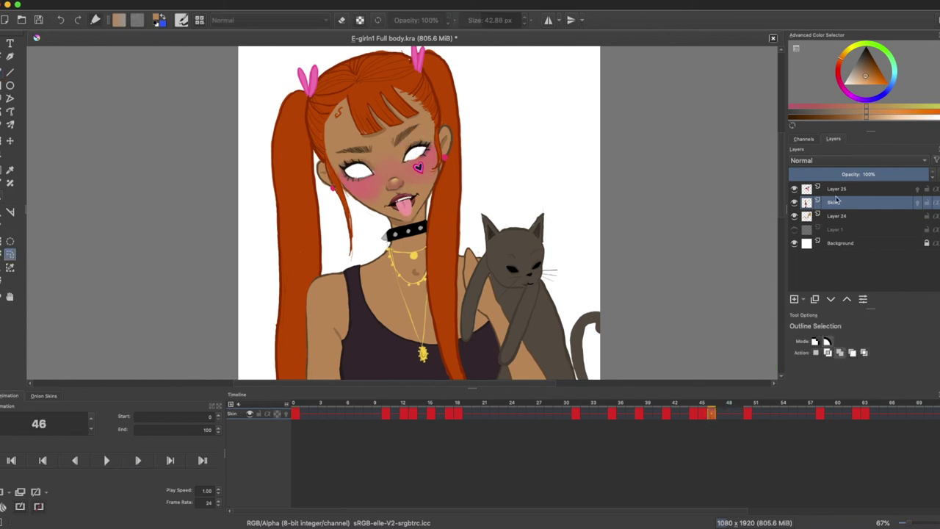
drag(383, 180, 356, 158)
key(ctrl+t)
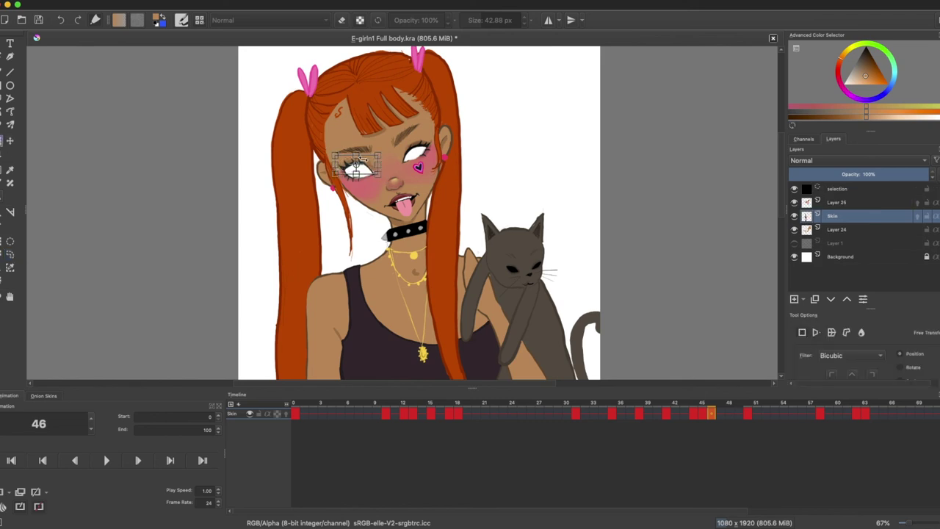
Step: Clear the eyelid selection and touch up the skin tone around the eye on Layer 24
click(837, 229)
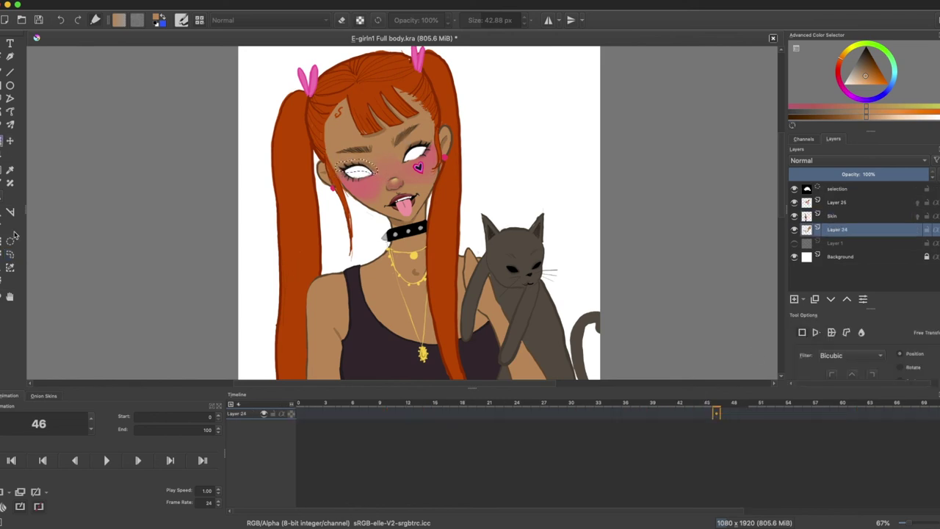
click(837, 188)
click(937, 299)
click(3, 72)
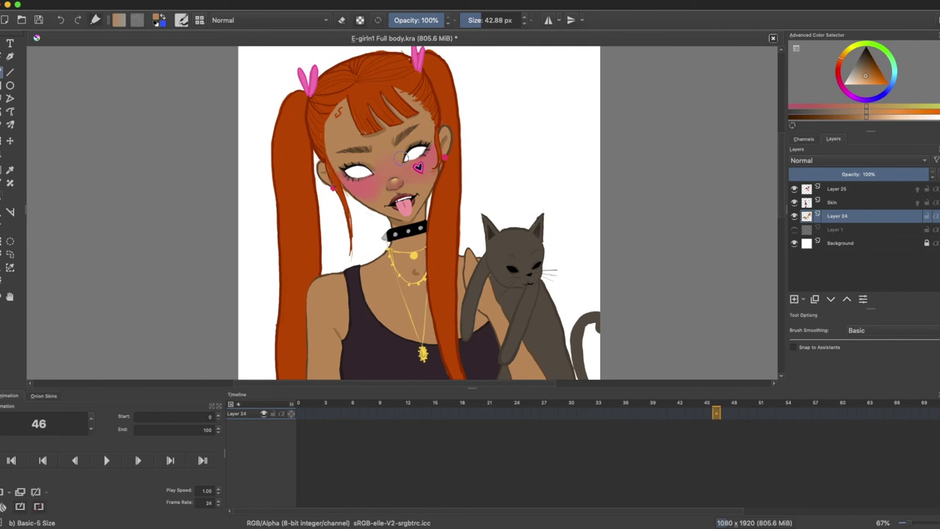
Step: Play the animation from frame 0 to check the narrowed eyes
click(300, 414)
click(108, 462)
click(108, 462)
Step: Move the Skin keyframe at frame 50 to frame 47 and play the animation from frame 0
click(837, 202)
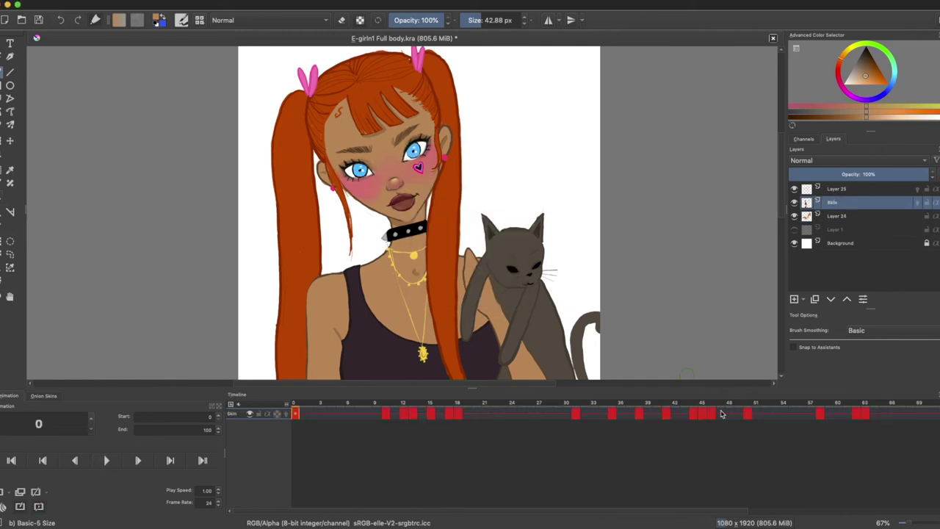
click(713, 414)
drag(747, 414, 729, 414)
click(296, 414)
click(116, 463)
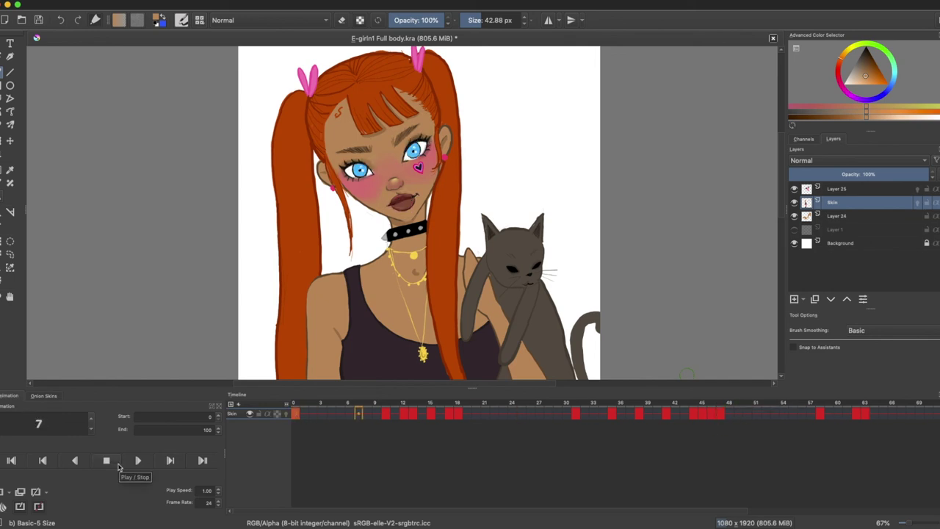
click(116, 464)
Step: Shift the tongue-retracting keyframes on Layer 25, starting at frame 63, to later frames
click(837, 188)
click(915, 416)
click(923, 416)
click(916, 415)
click(797, 415)
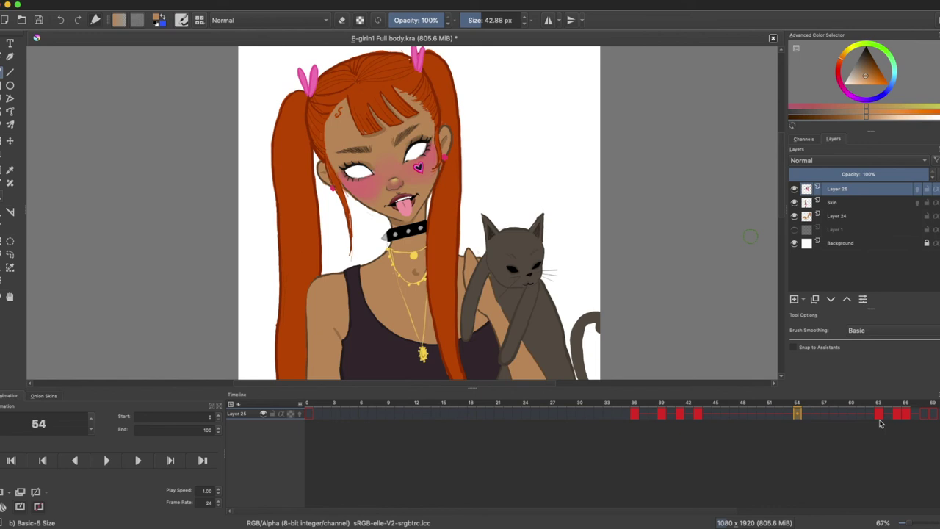
drag(881, 424, 936, 416)
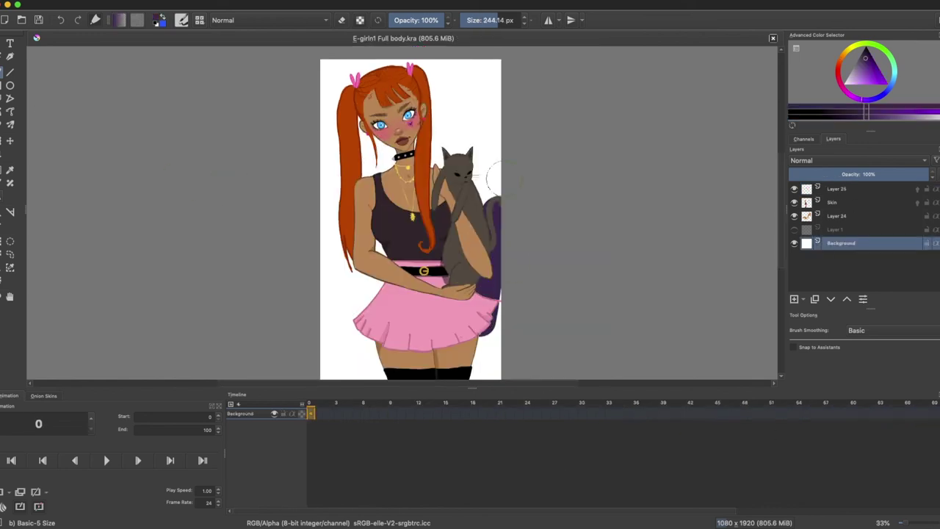
Step: Paint the Background layer dark purple around the figure with a 244.14 px brush
mouse_move(505, 179)
mouse_down()
mouse_move(339, 332)
mouse_move(478, 107)
mouse_move(434, 71)
mouse_move(332, 68)
mouse_up()
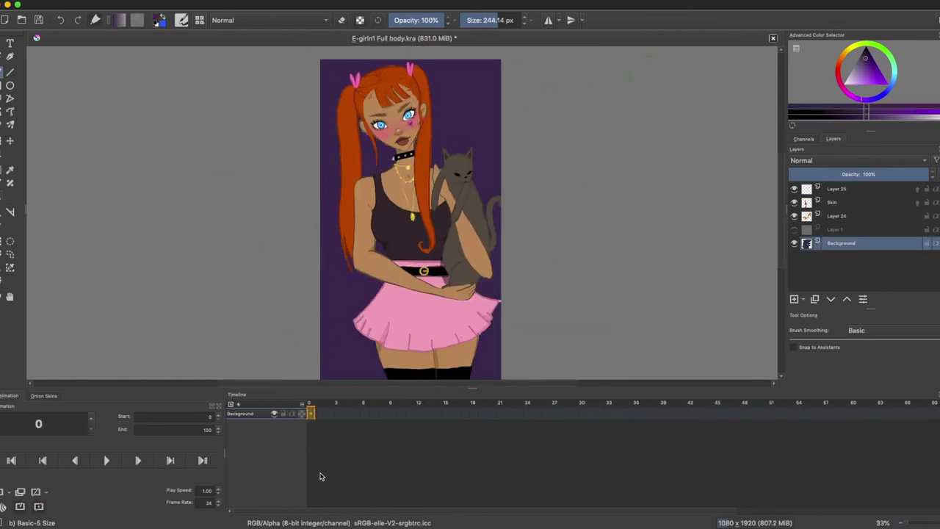
Step: Paint both of the cat's eyes light green on a new layer above Layer 25 with a 17.24 px brush
click(837, 216)
click(834, 203)
click(840, 215)
click(838, 190)
click(834, 204)
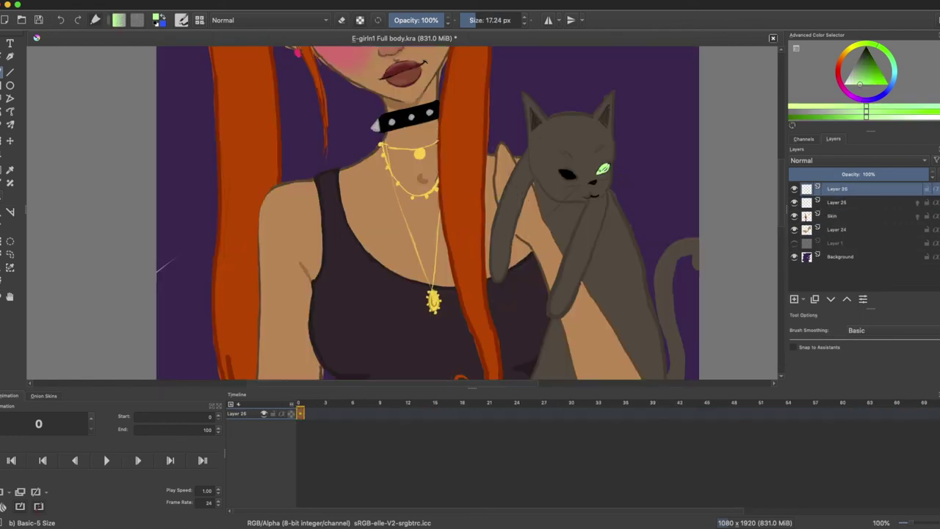
drag(560, 172, 569, 175)
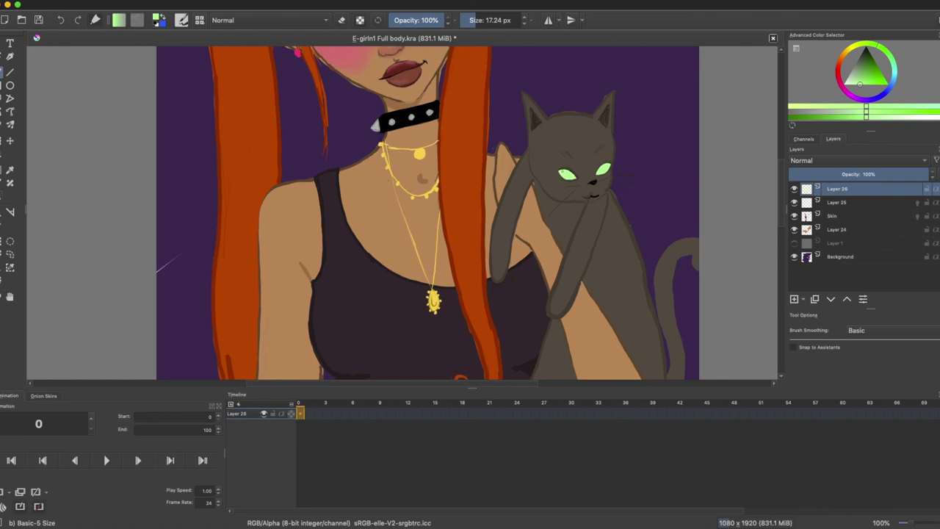
Step: Place the green cat eyes in a keyframe at frame 17 and add a blank keyframe at frame 21
click(2, 492)
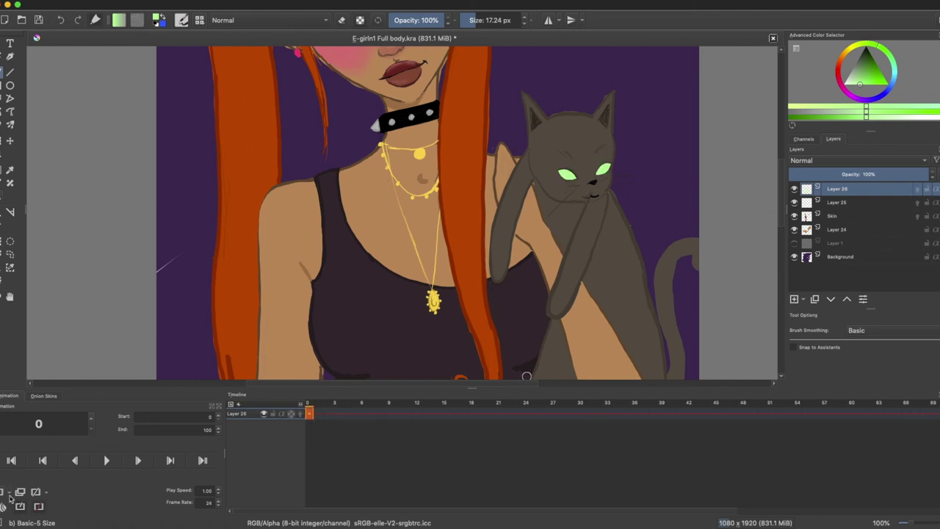
drag(310, 413, 463, 413)
click(500, 414)
click(2, 491)
click(518, 414)
Step: Play the animation from frame 0 to check the cat's flashing green eyes
click(311, 416)
key(super+minus)
key(minus)
key(minus)
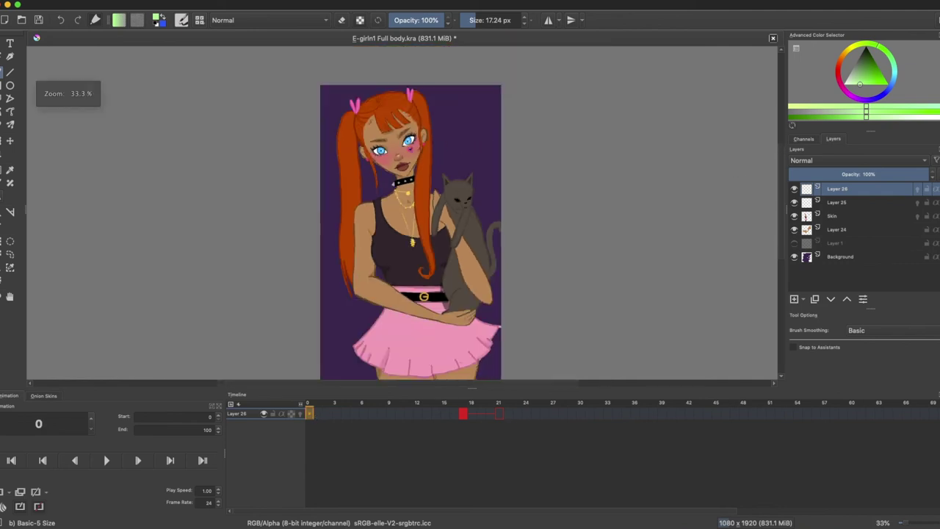
click(106, 461)
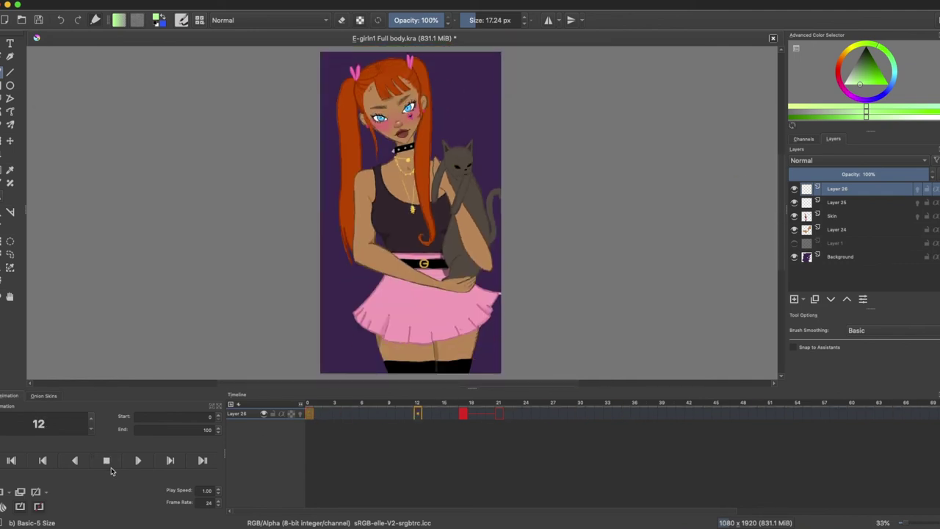